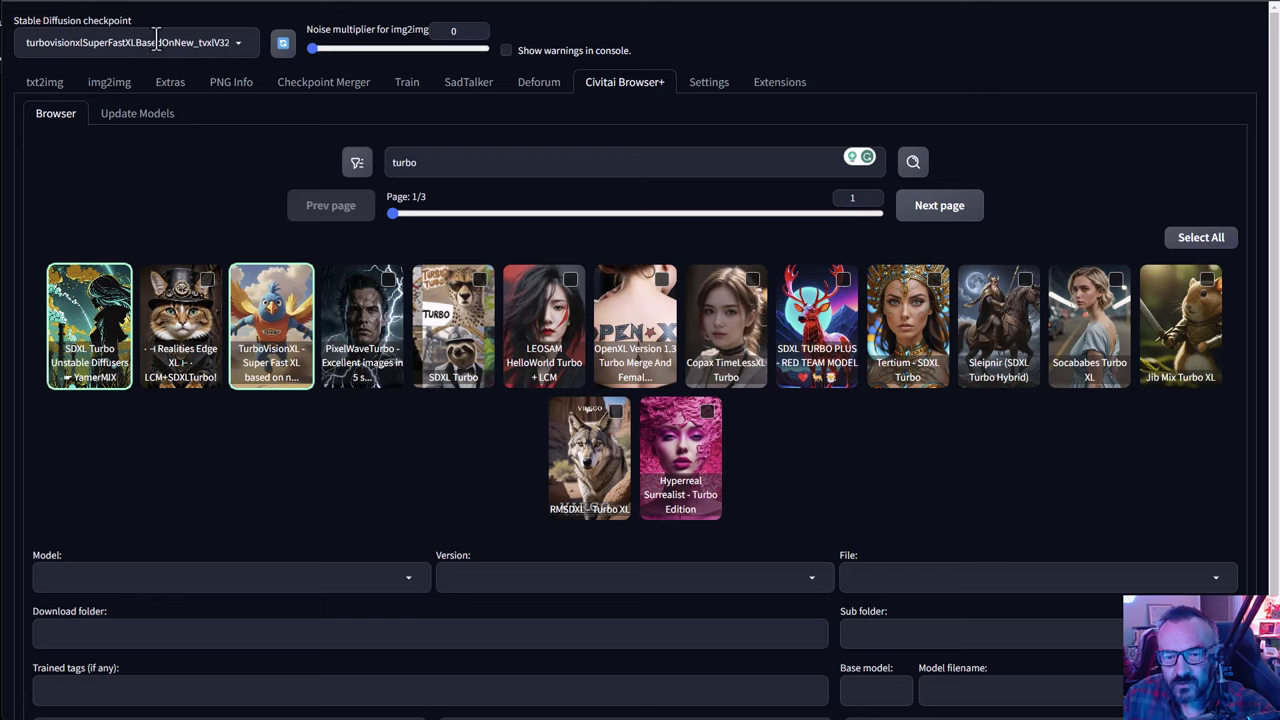
Enter "Pokemon" as the positive prompt for text-to-image generation.
left_click(46, 82)
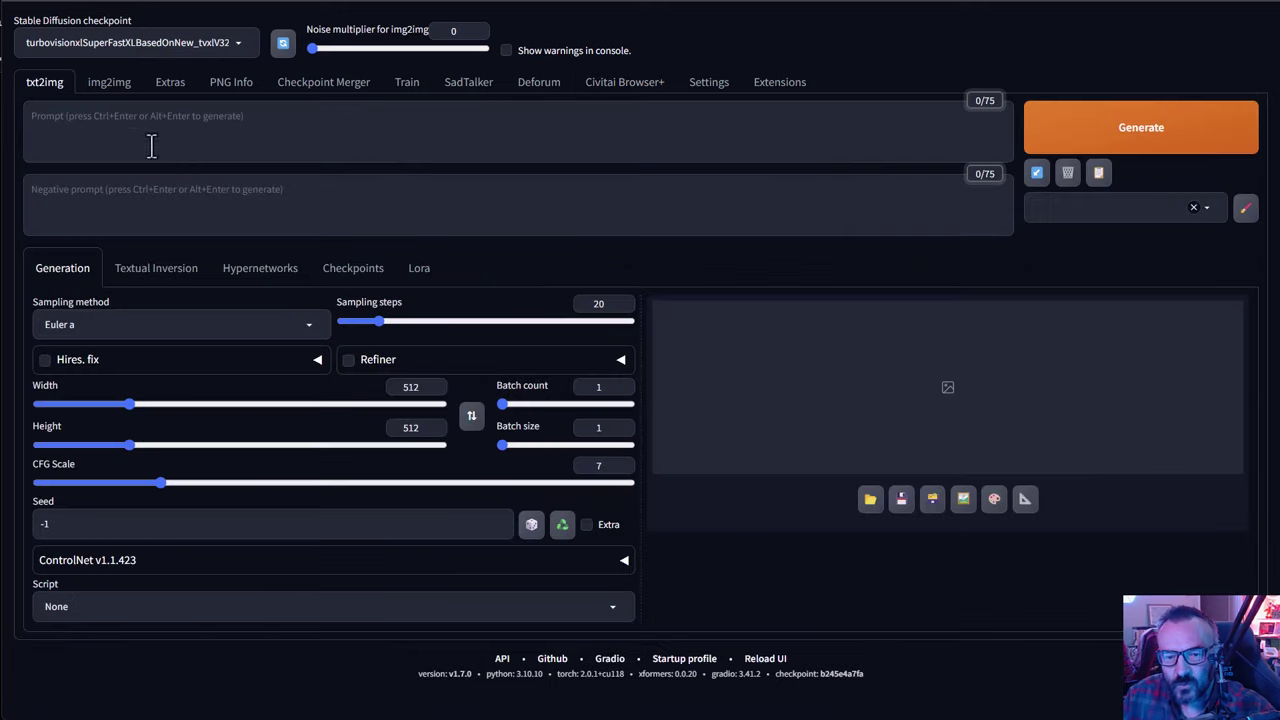
left_click(195, 145)
type("P")
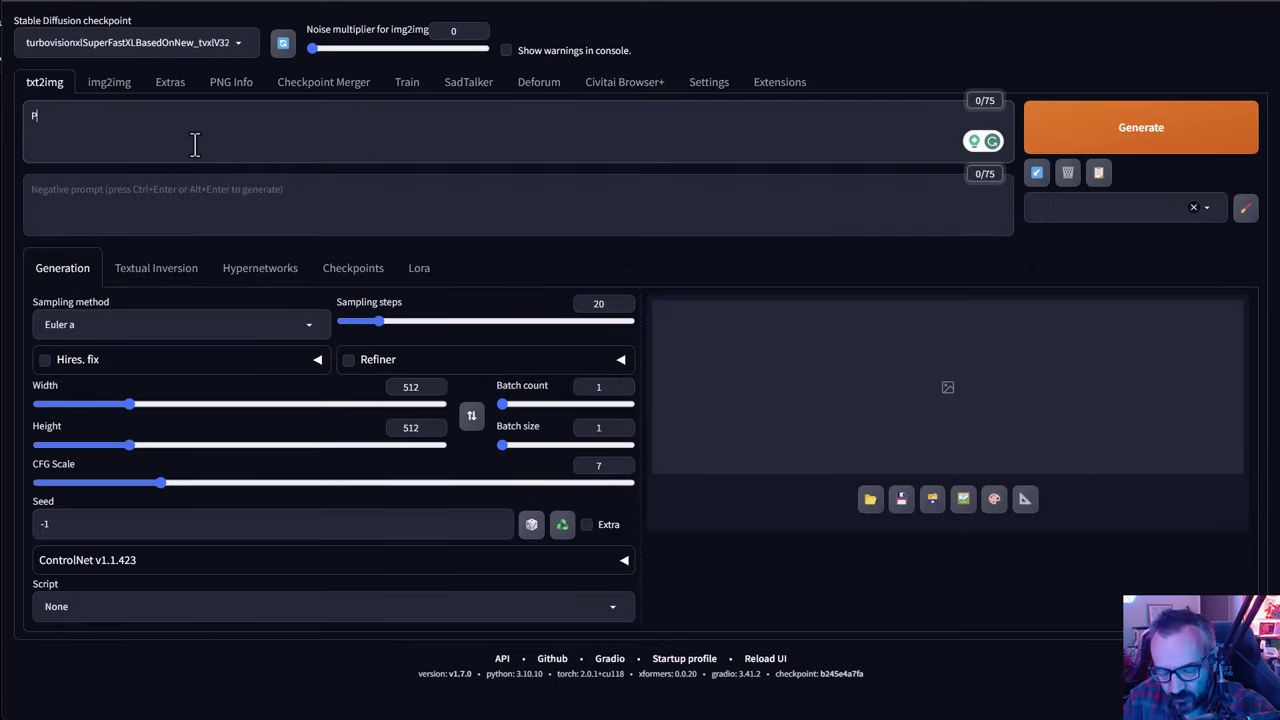
type("okemon")
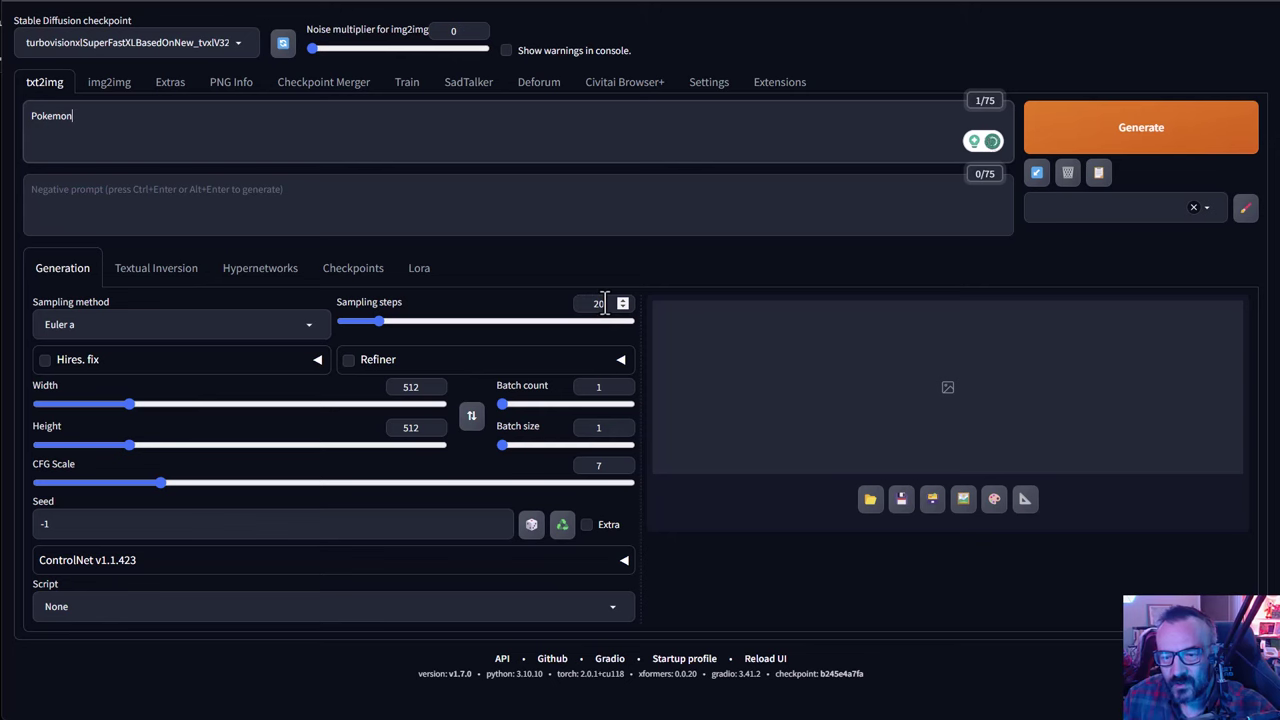
Generate the image with 3 sampling steps and a CFG scale of 2.
double_click(600, 303)
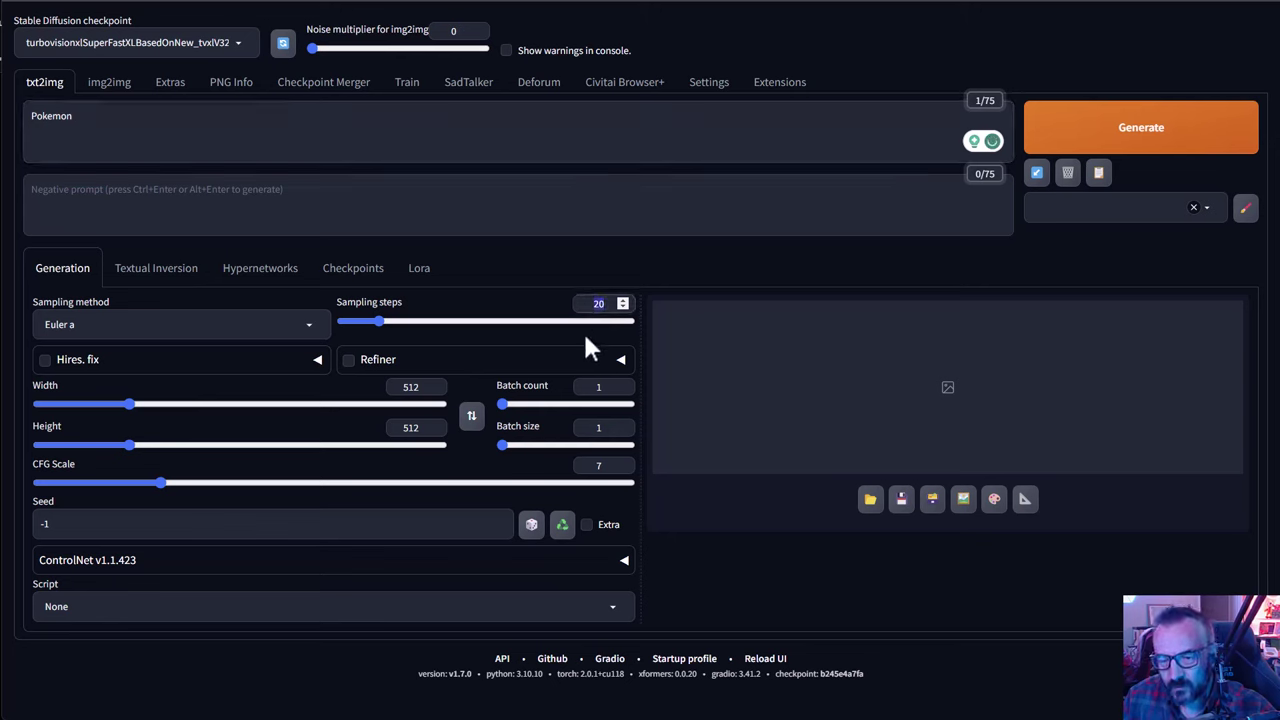
type("3")
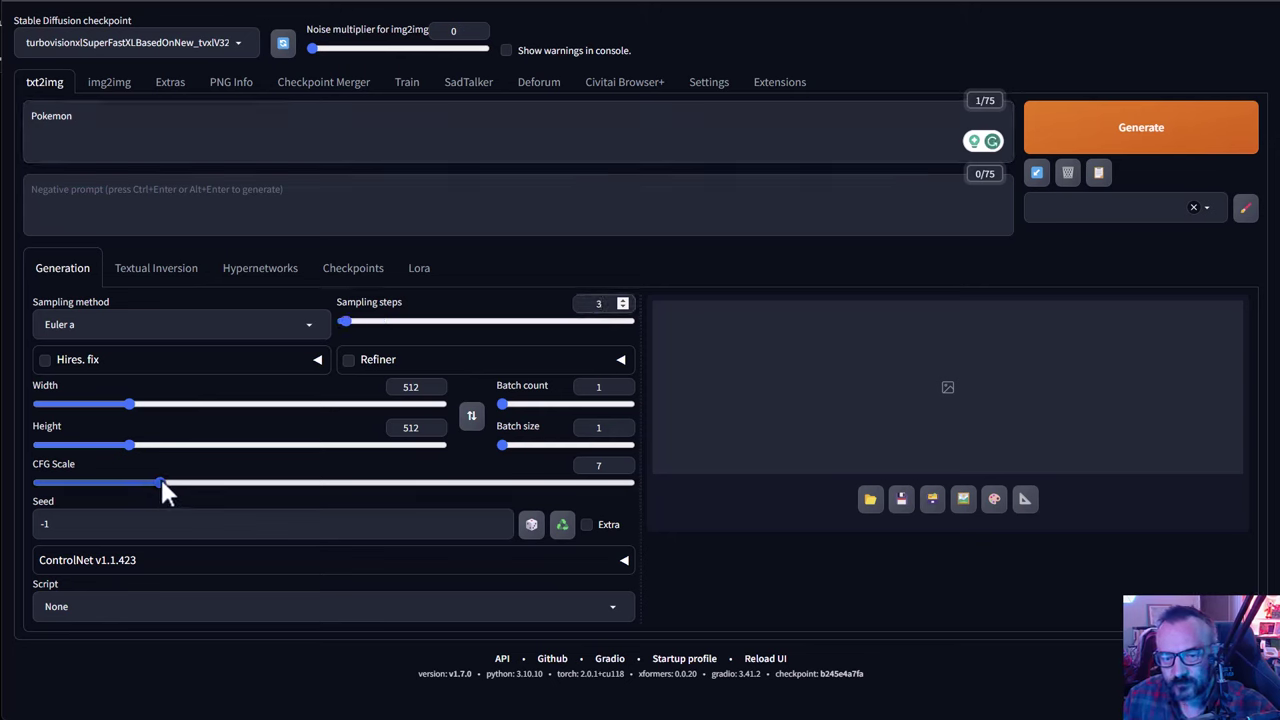
left_click_drag(163, 483, 66, 483)
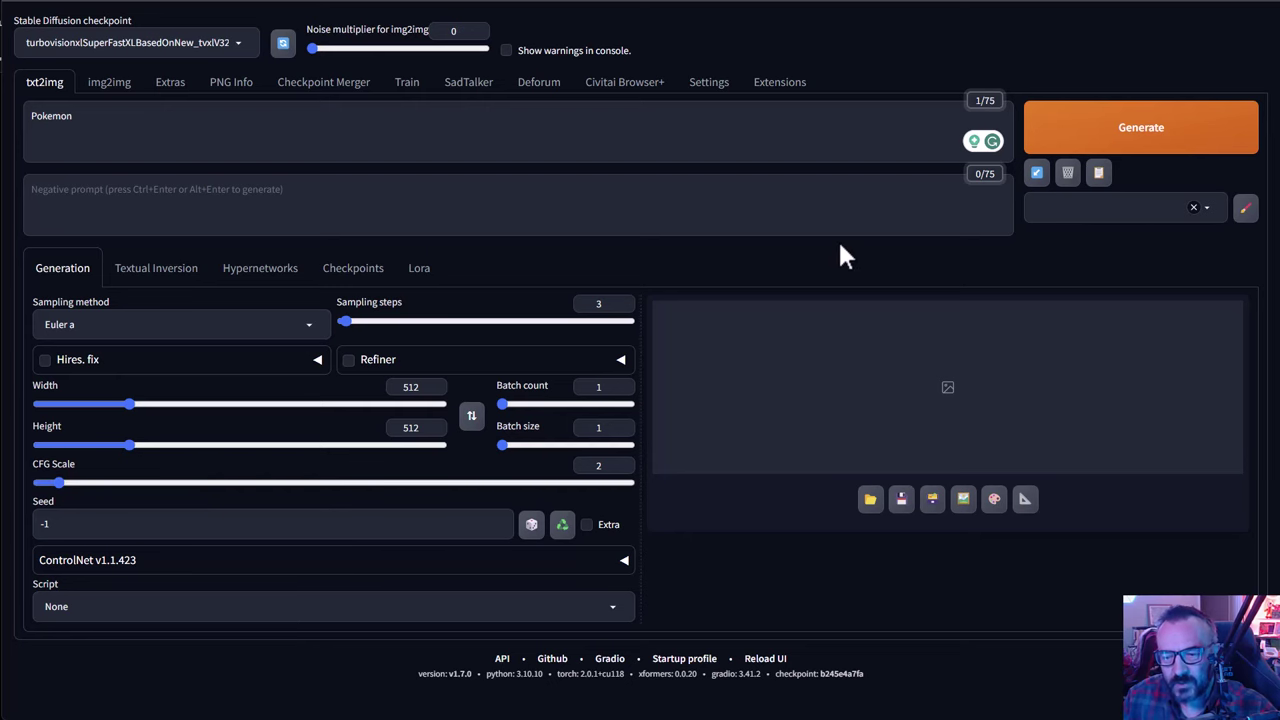
left_click(1143, 137)
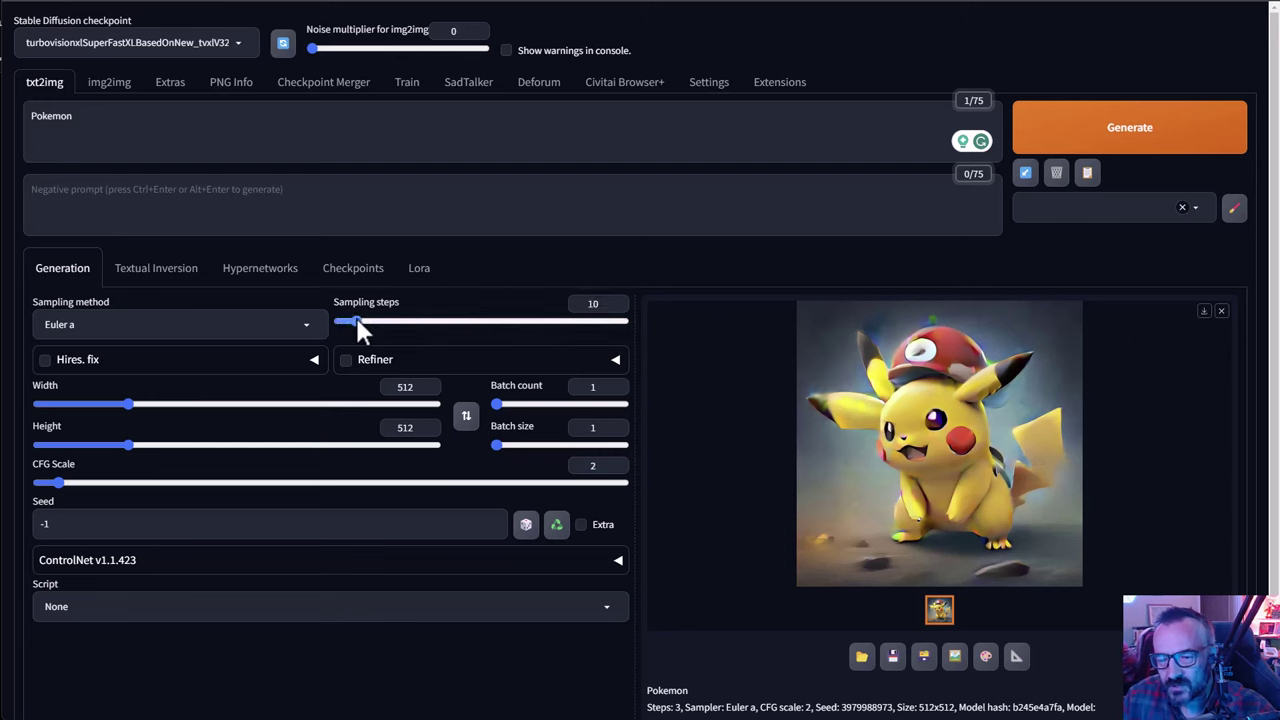
Generate one comparison image at 10 sampling steps and another at 20 sampling steps.
left_click(1134, 129)
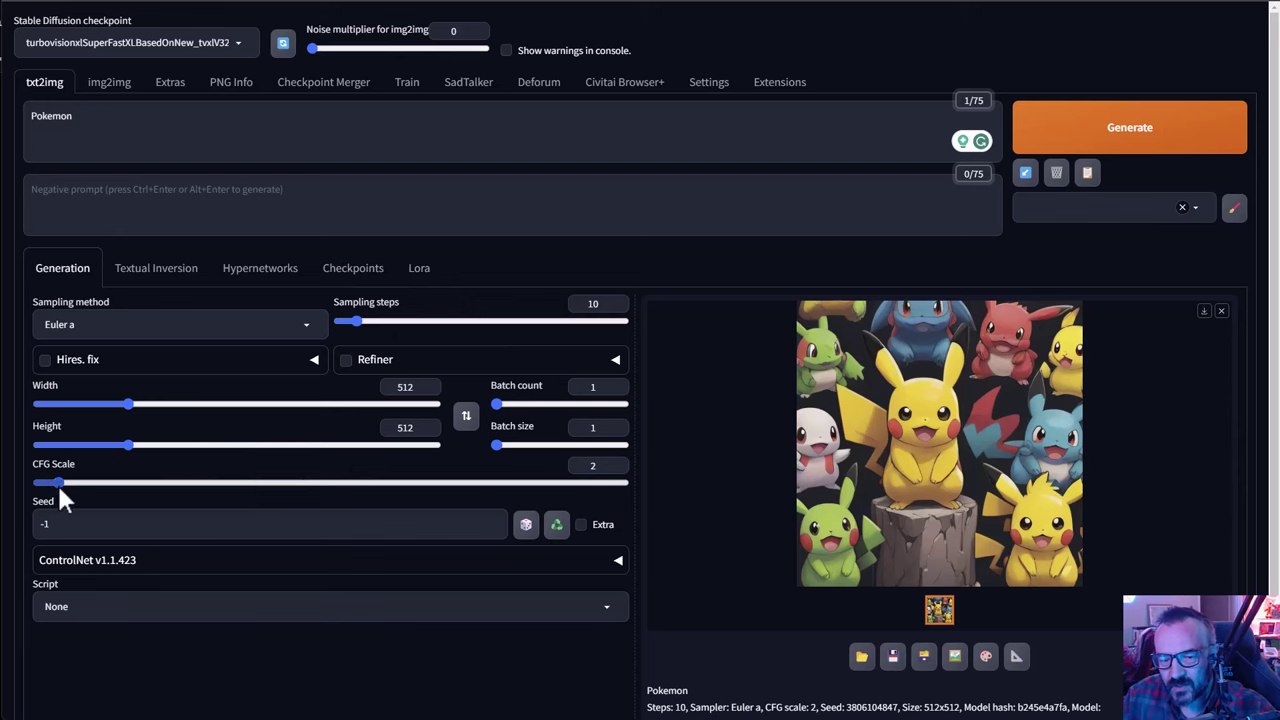
double_click(600, 303)
type("20")
left_click(1145, 141)
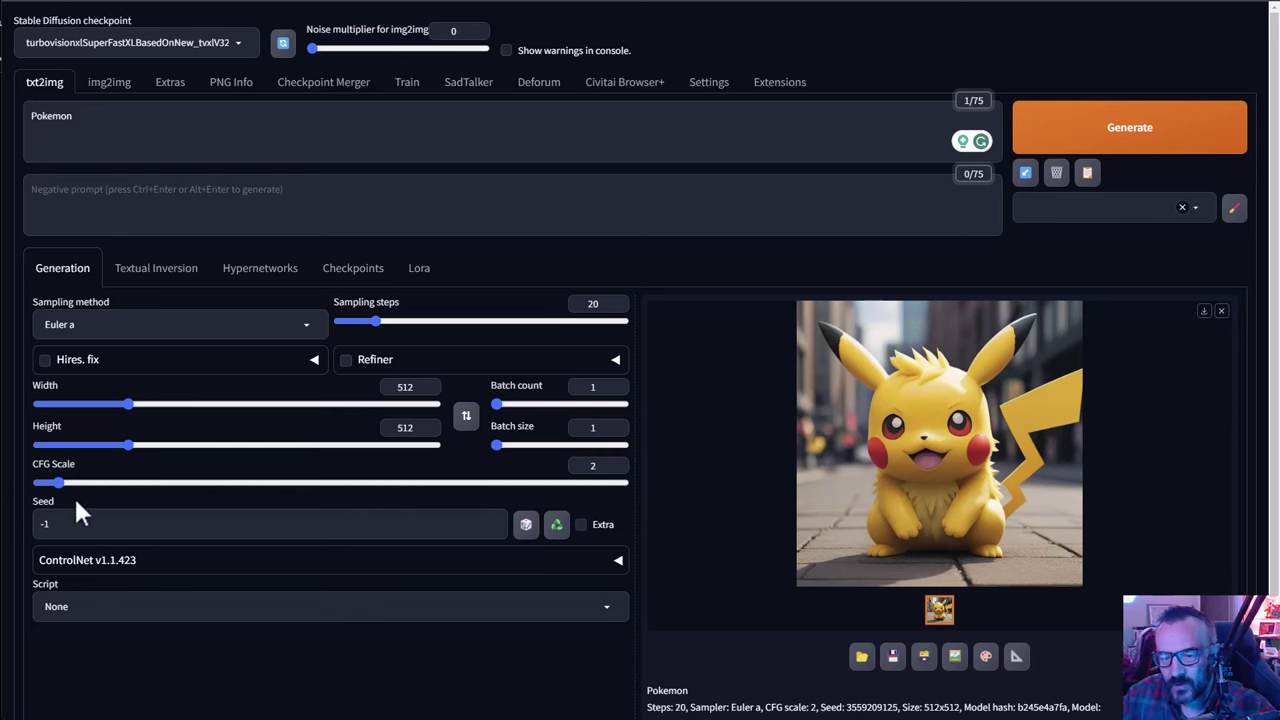
Generate one comparison image at a CFG scale of 10 and another at a CFG scale of 1.
left_click_drag(60, 481, 216, 491)
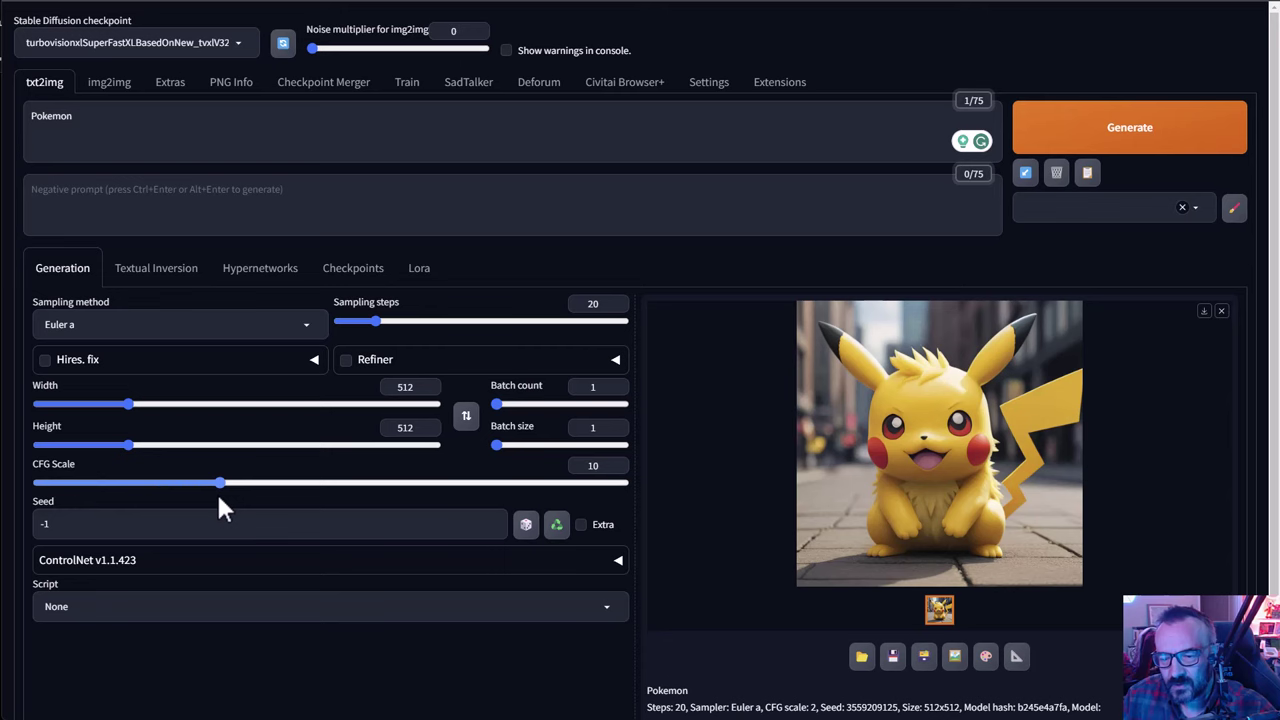
left_click(1137, 126)
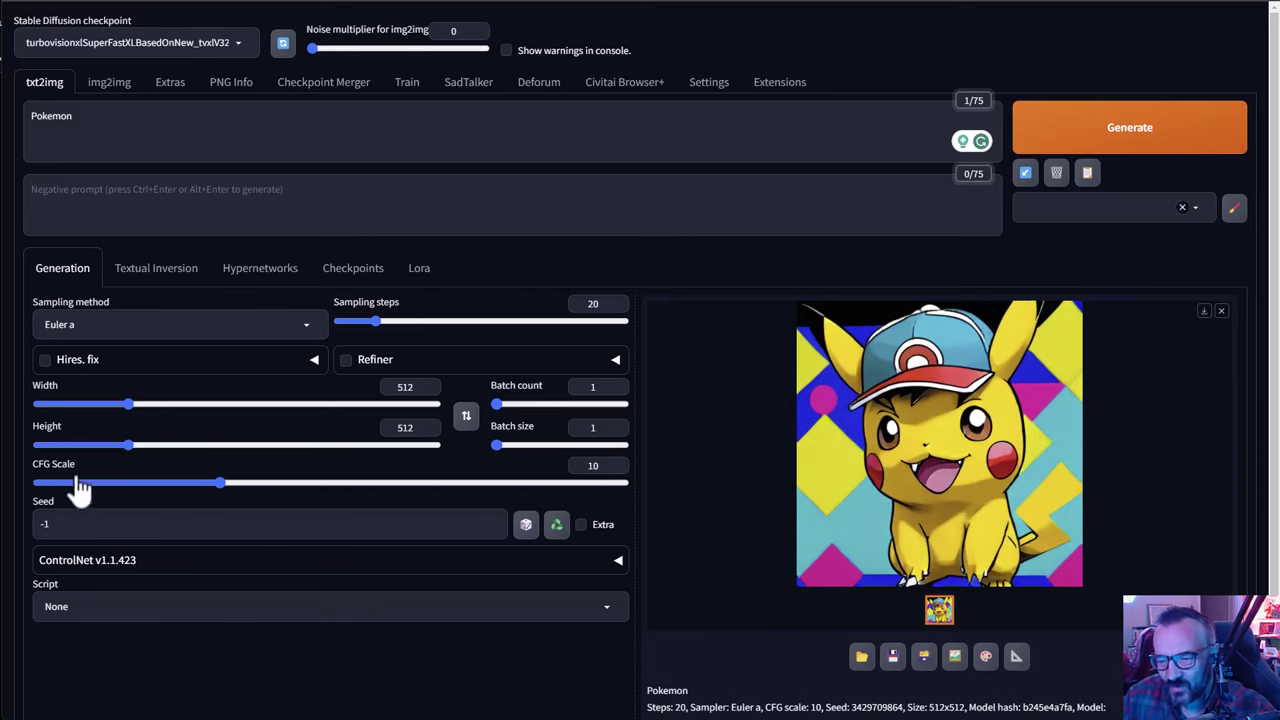
left_click_drag(214, 491, 80, 508)
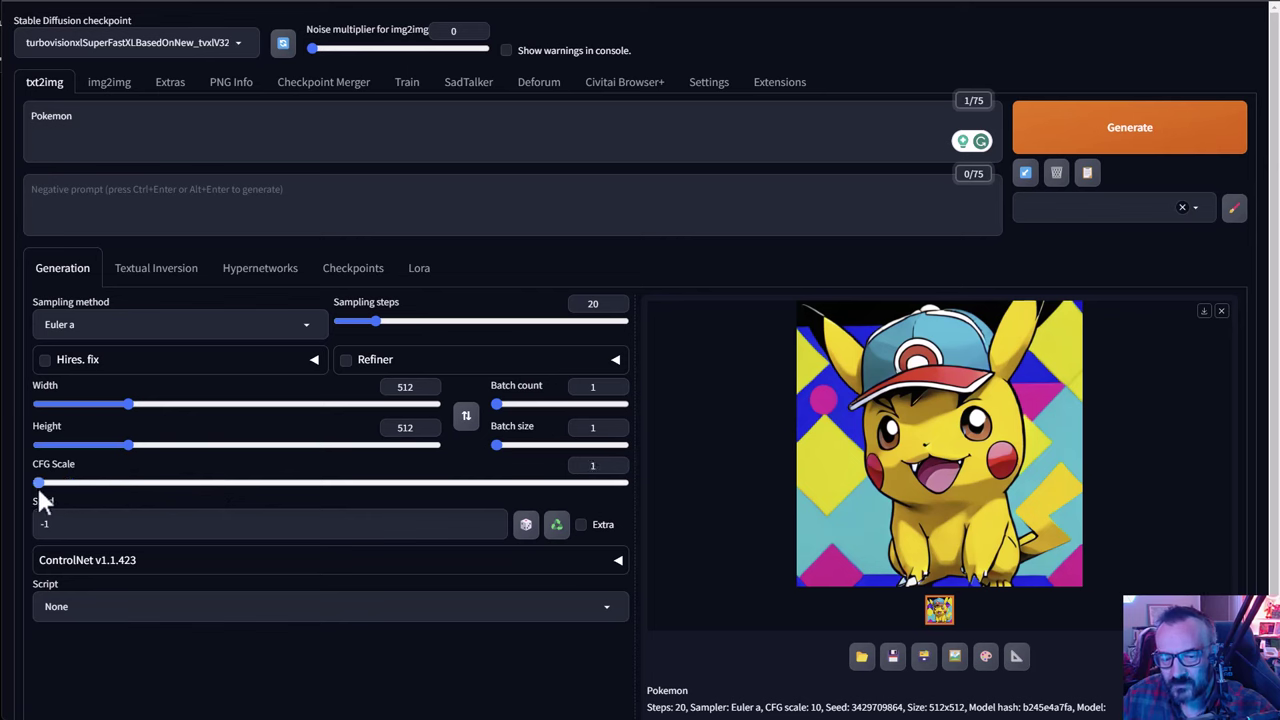
left_click(1207, 134)
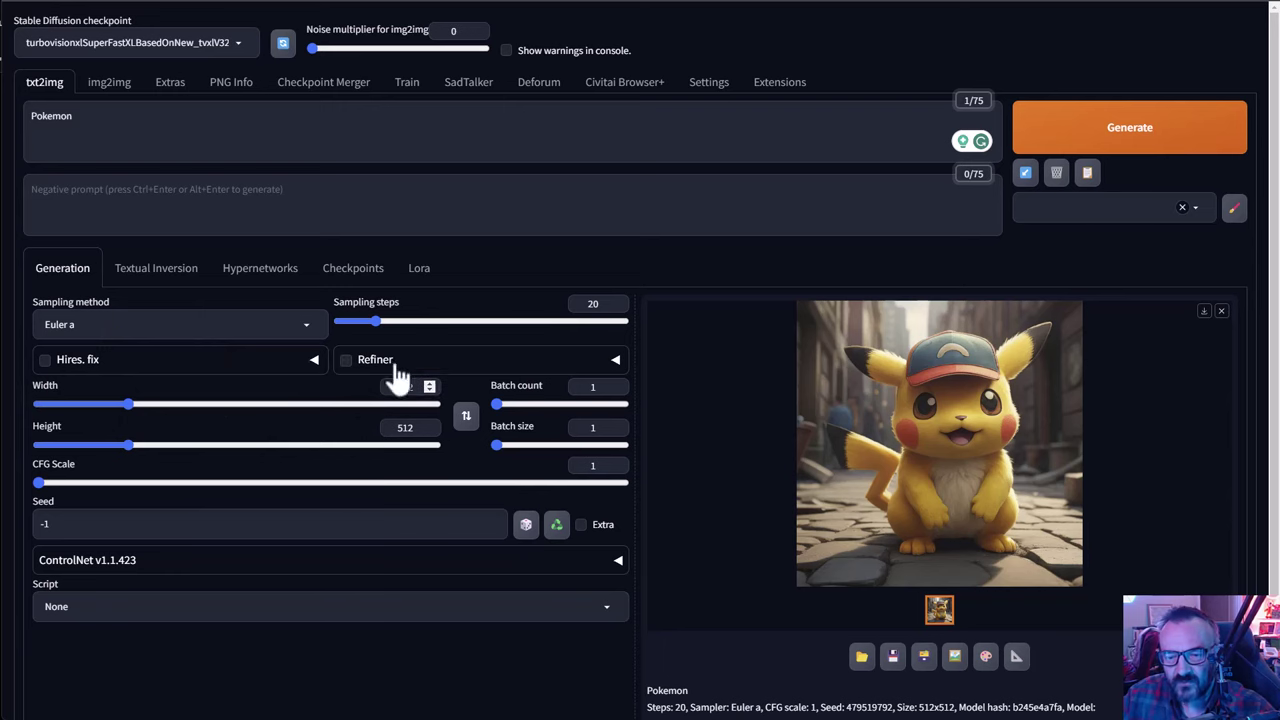
Set the Deforum run's sampling steps to 20.
left_click(538, 90)
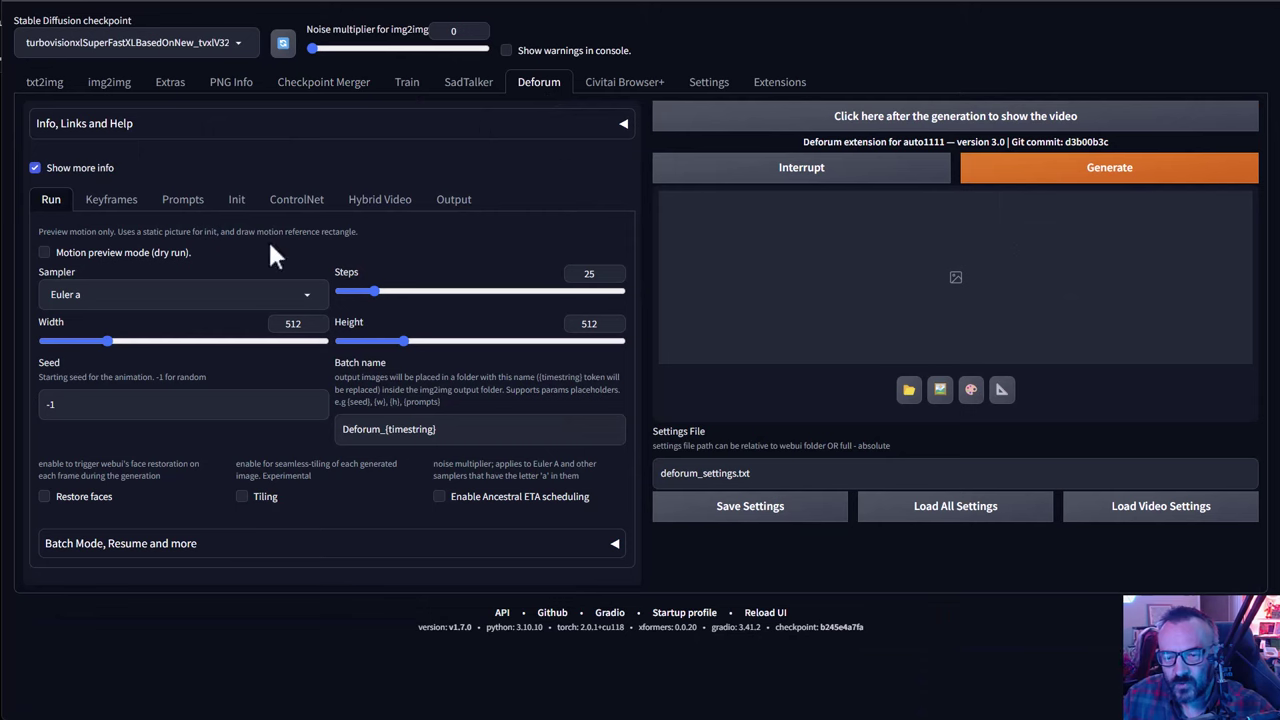
double_click(589, 273)
type("20")
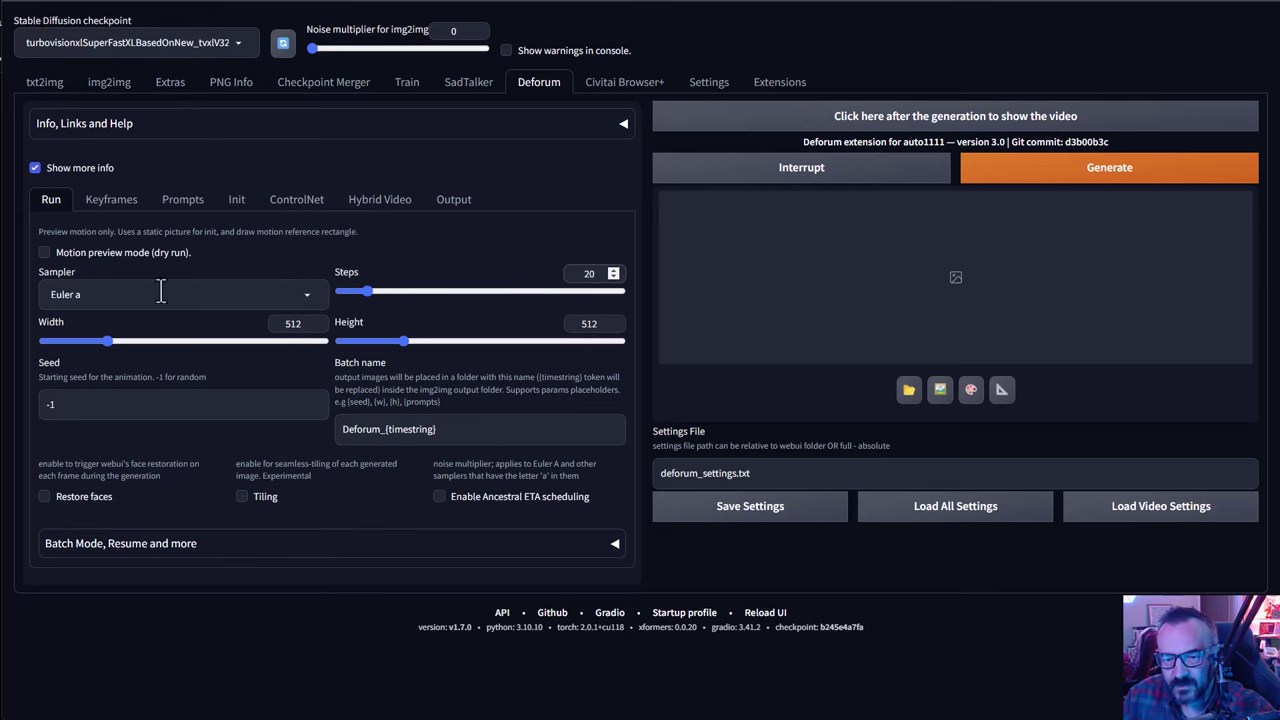
Set the Deforum CFG scale schedule to 1 at frame 0.
left_click(127, 206)
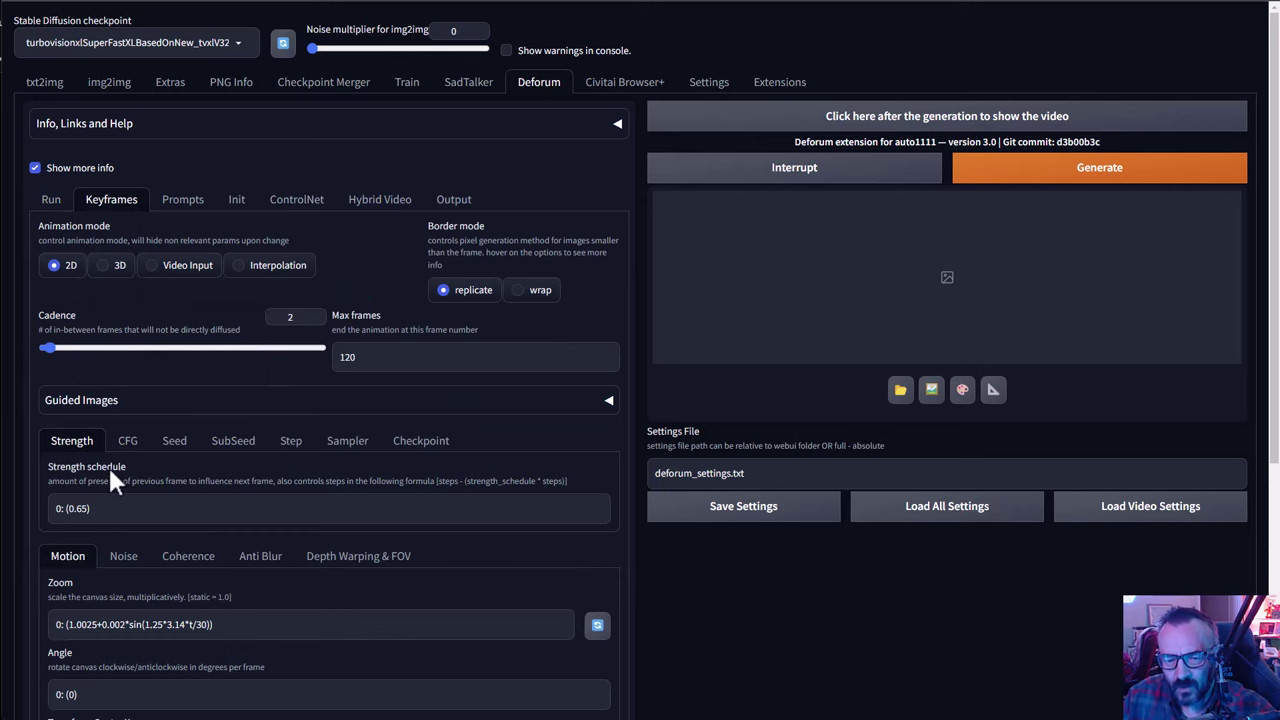
scroll(111, 476, "down", 1)
left_click(128, 378)
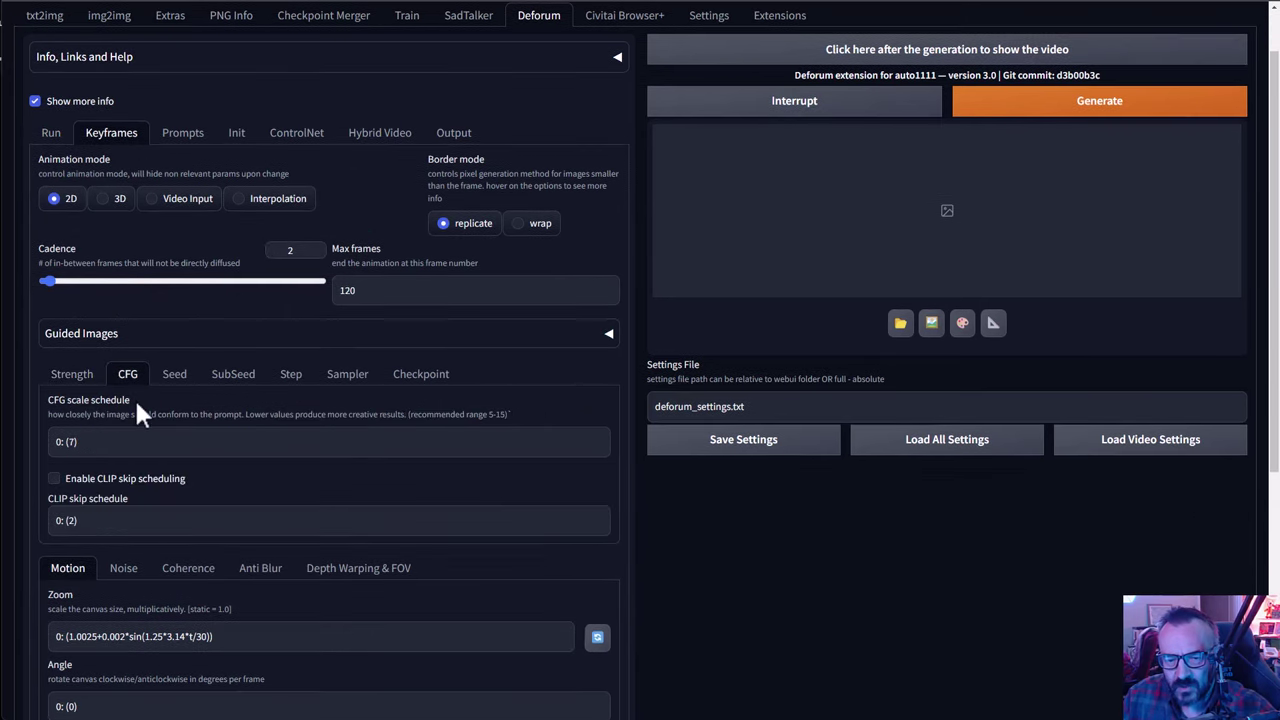
left_click(71, 443)
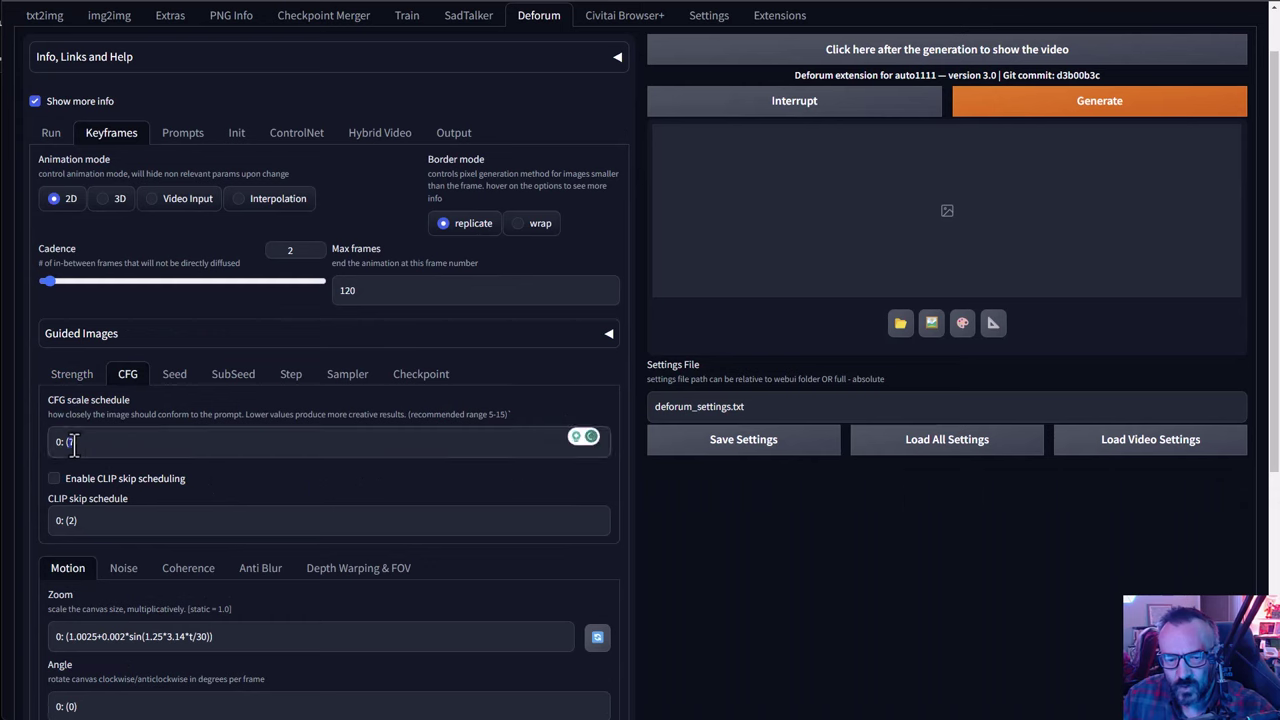
Replace the 2D motion zoom formula with a static zoom schedule of 0: (1).
left_click(84, 380)
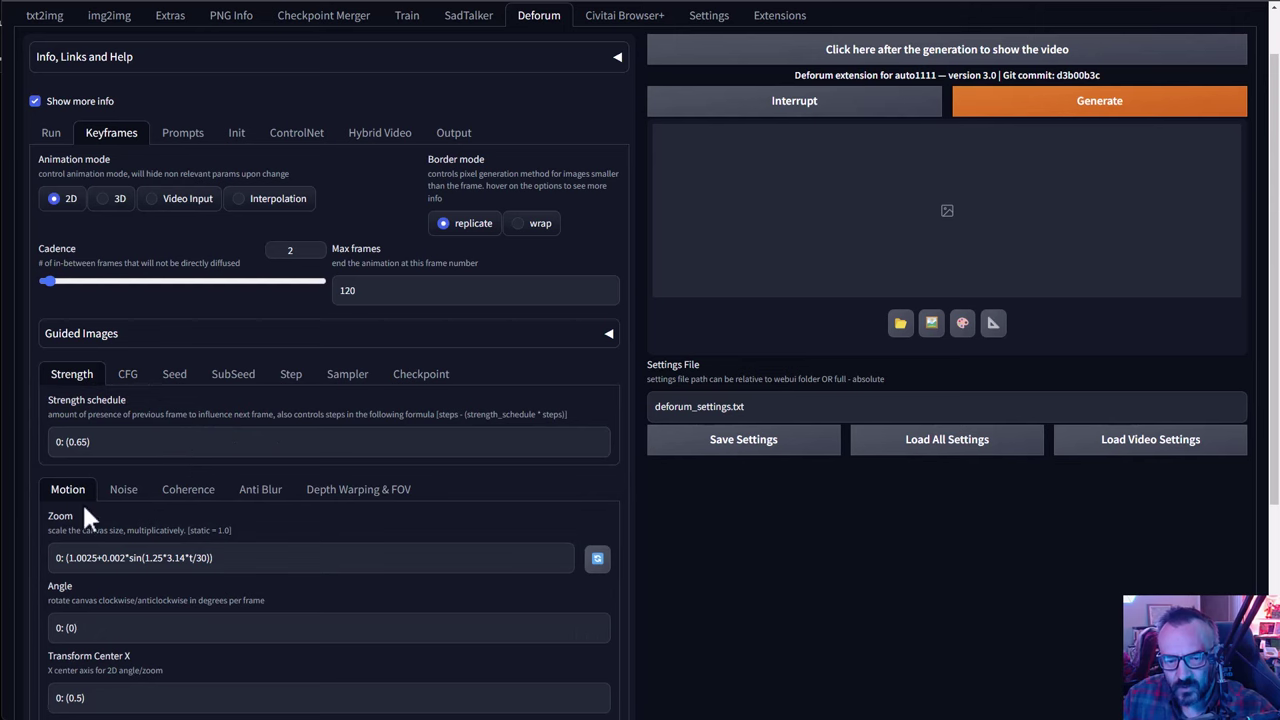
left_click_drag(66, 558, 212, 560)
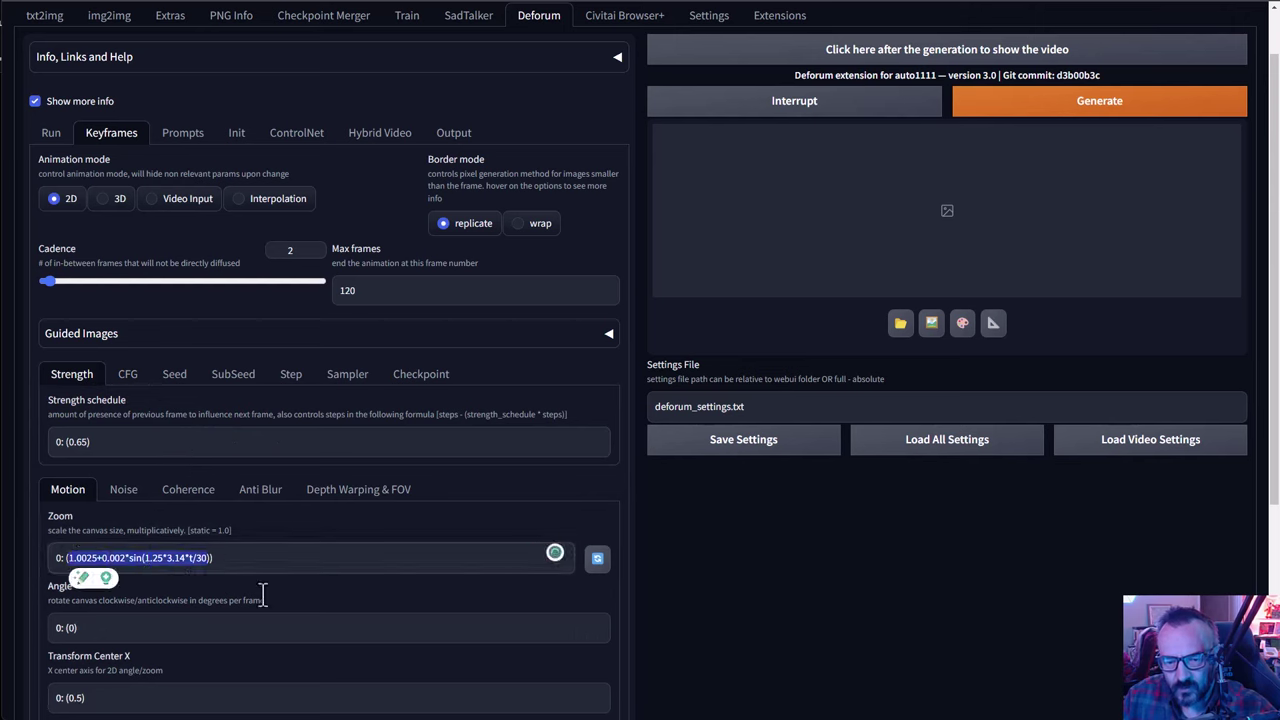
type("1")
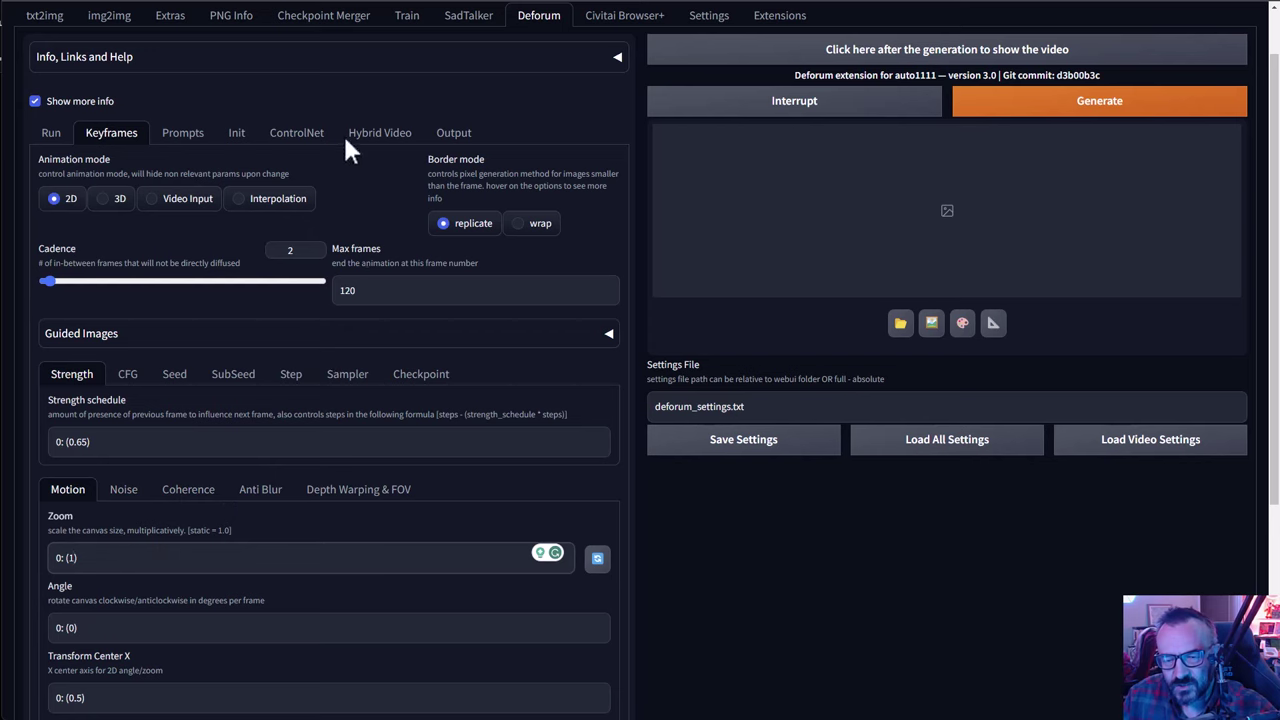
Set the Deforum video output frame rate to 12 FPS.
left_click(440, 132)
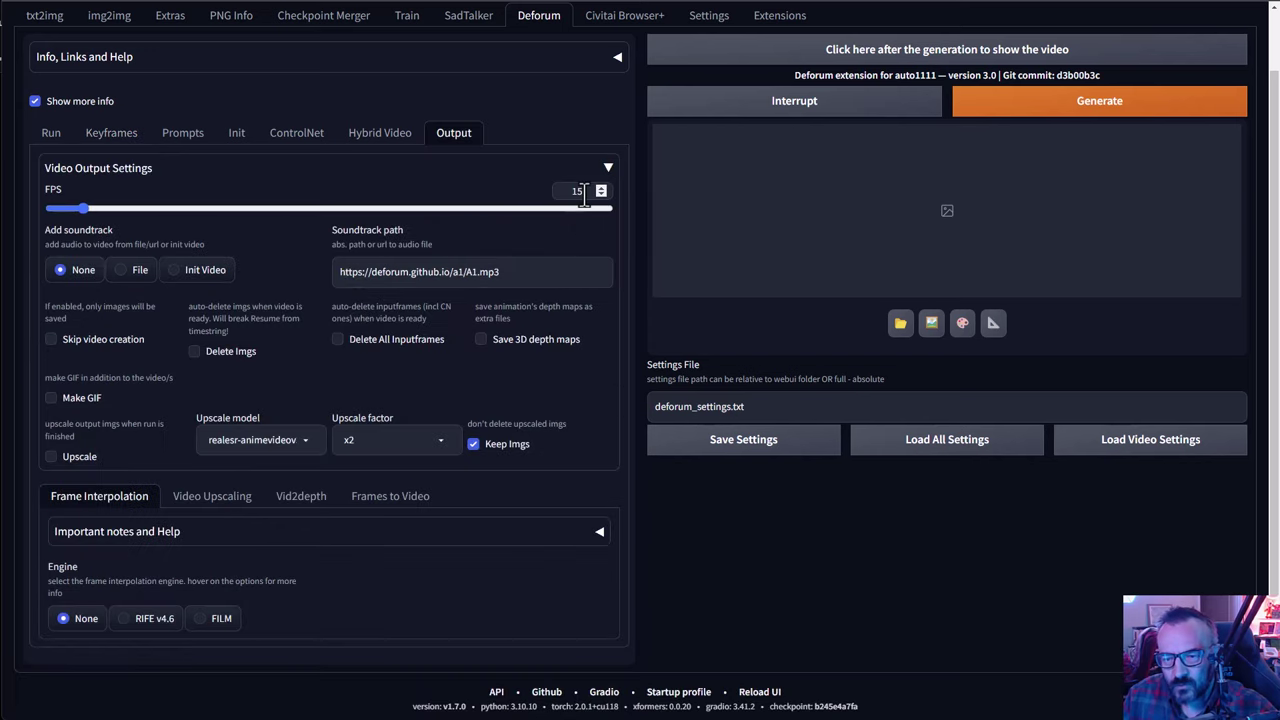
left_click_drag(584, 194, 505, 193)
type("12")
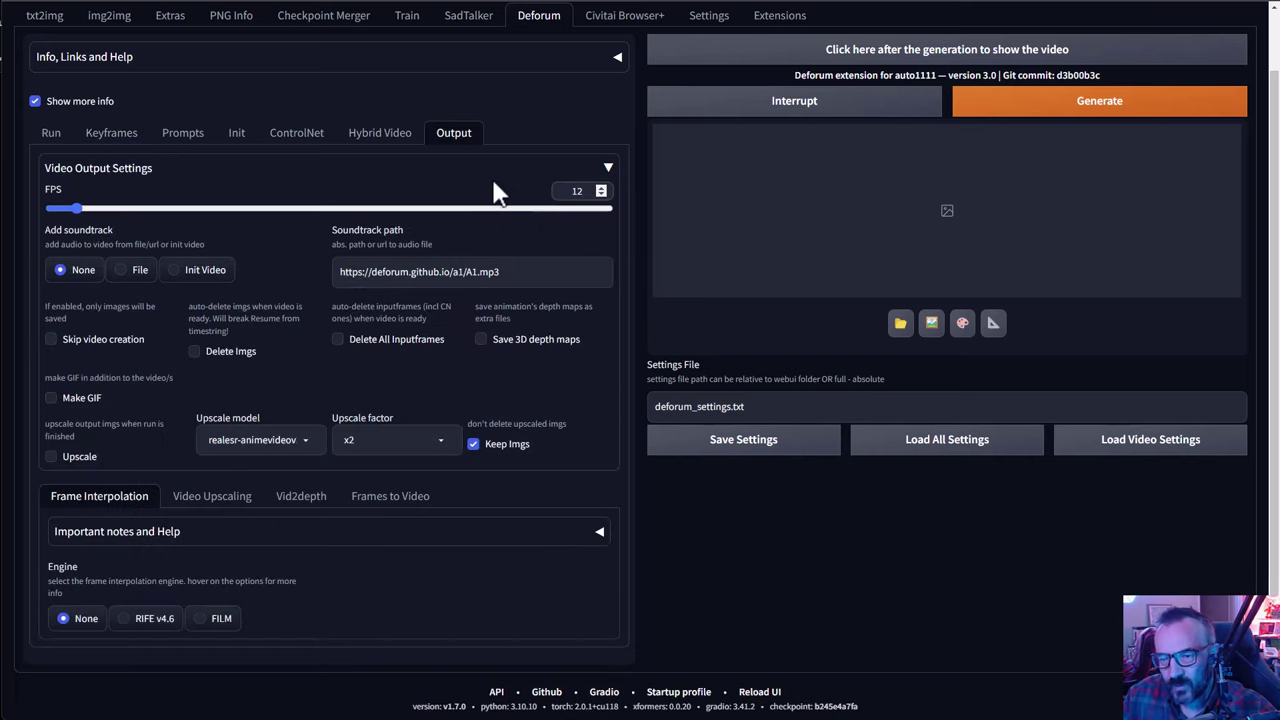
Review the Deforum run settings and set the keyframe cadence to 1.
left_click(46, 140)
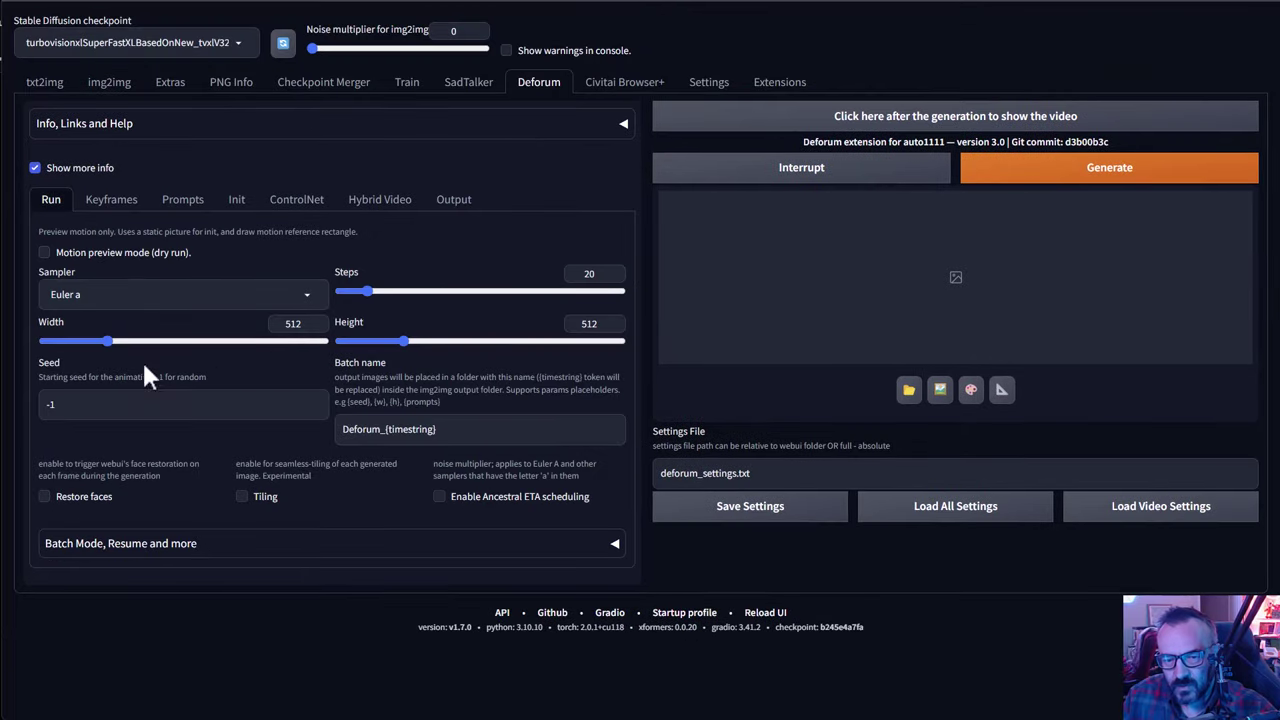
left_click(111, 199)
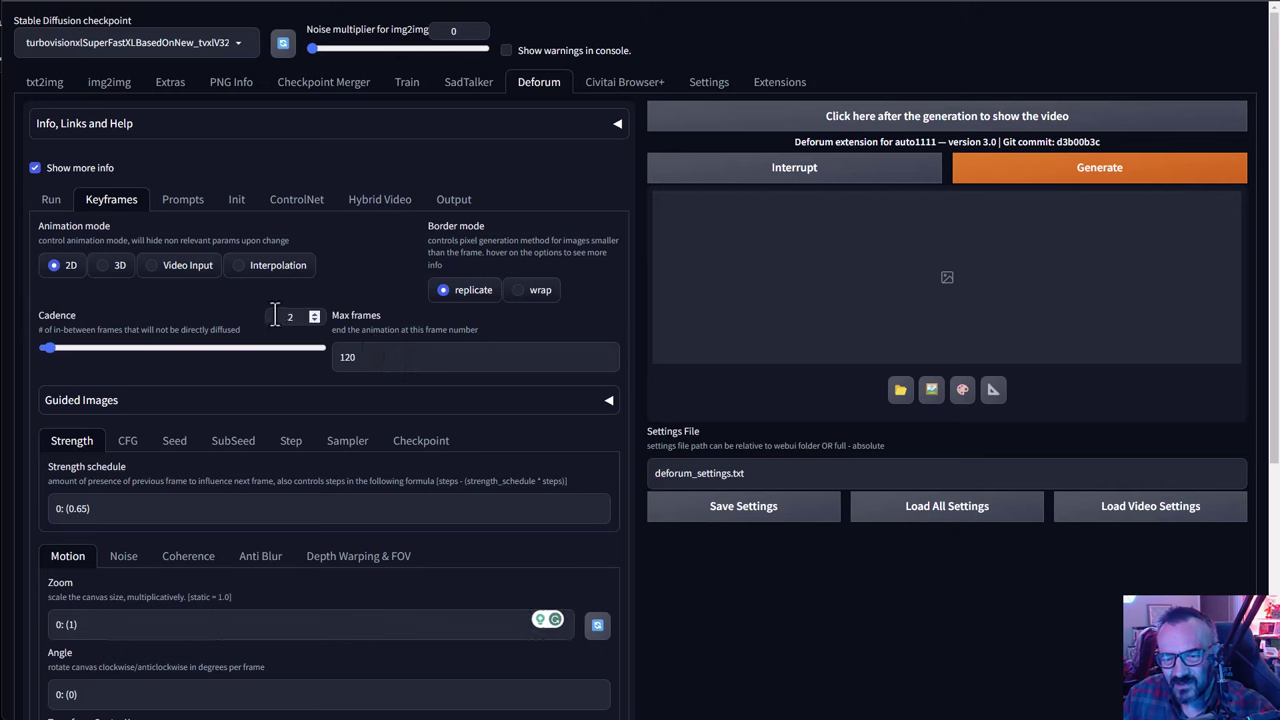
key("BackSpace")
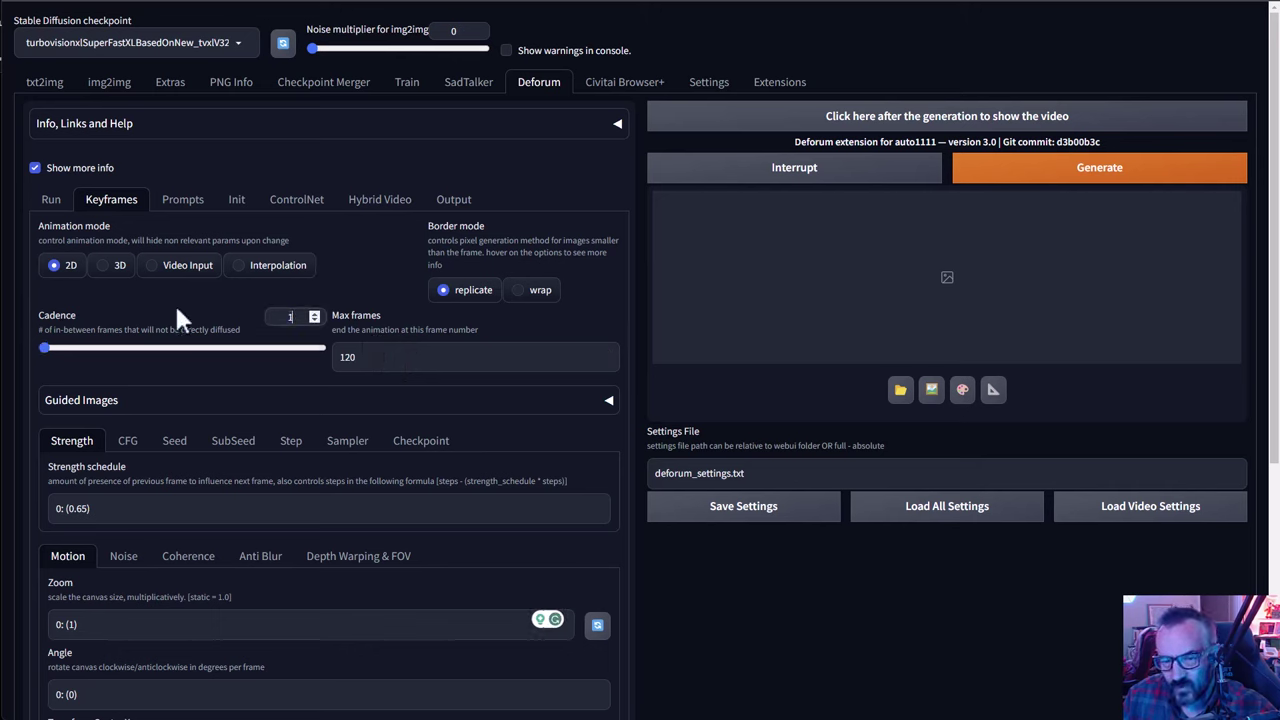
type("1")
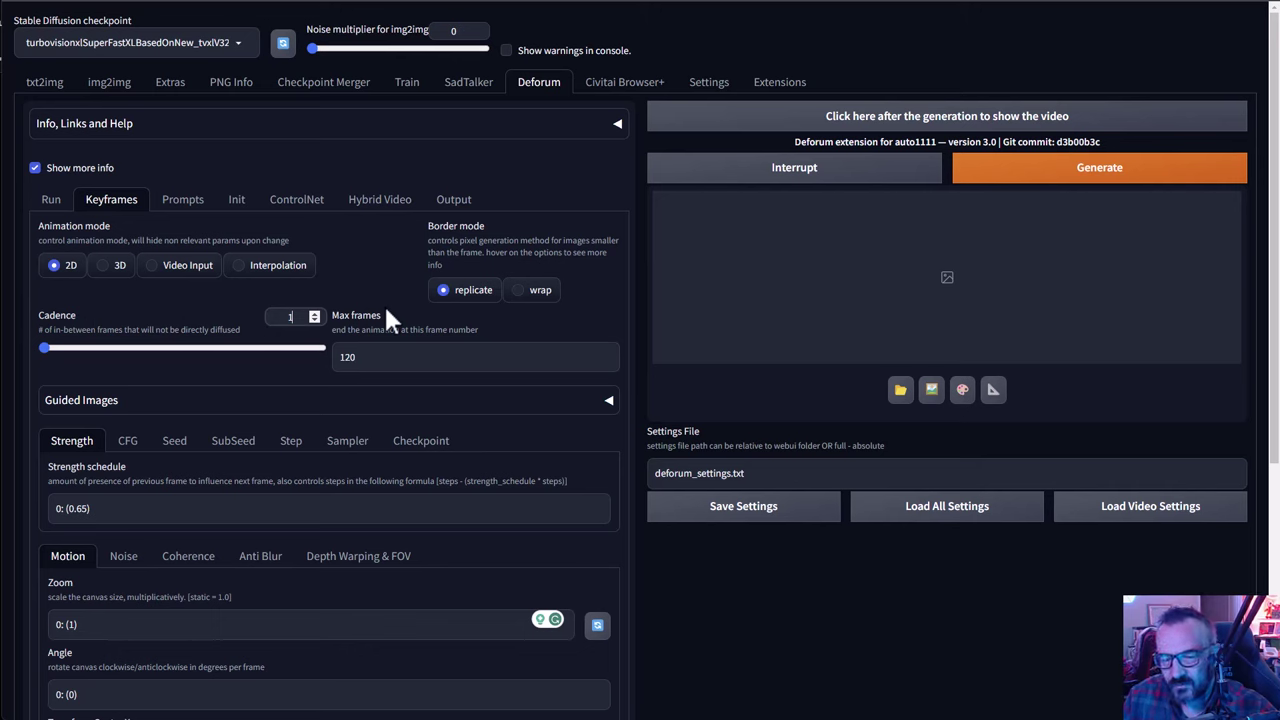
left_click(500, 345)
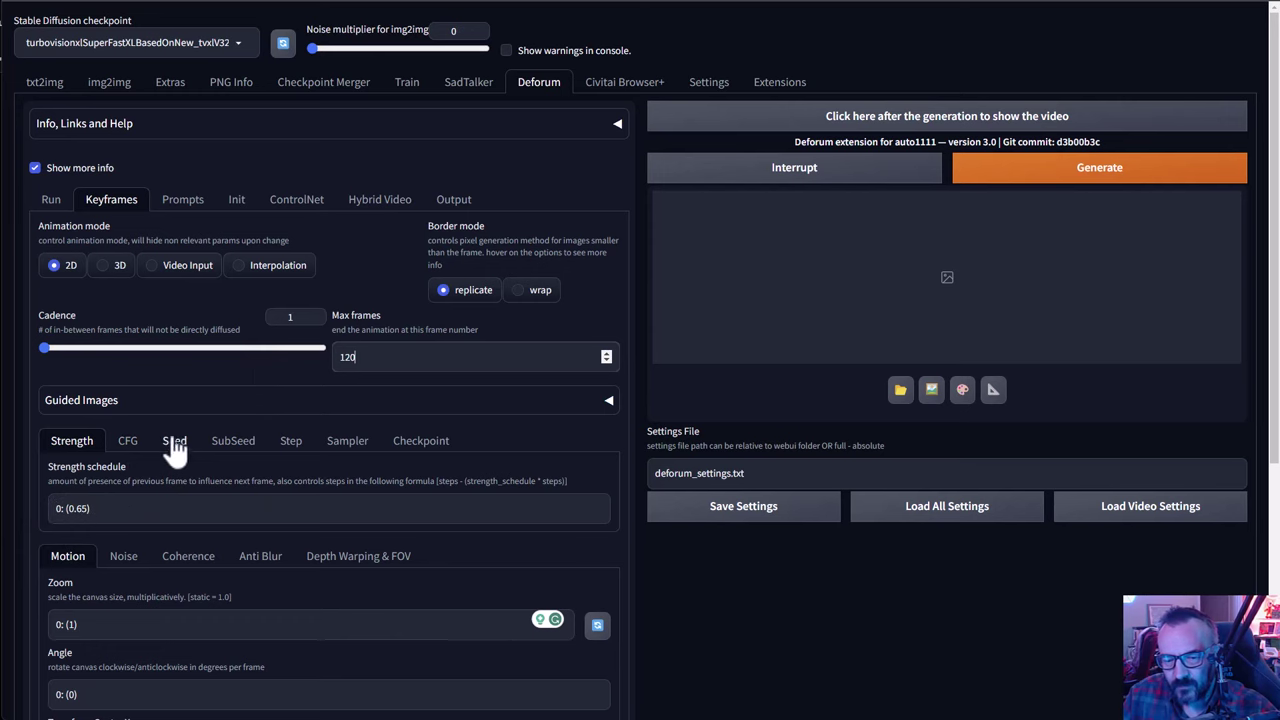
Check the Anti Blur schedules and start generating the Deforum animation.
scroll(260, 477, "down", 1)
left_click(268, 498)
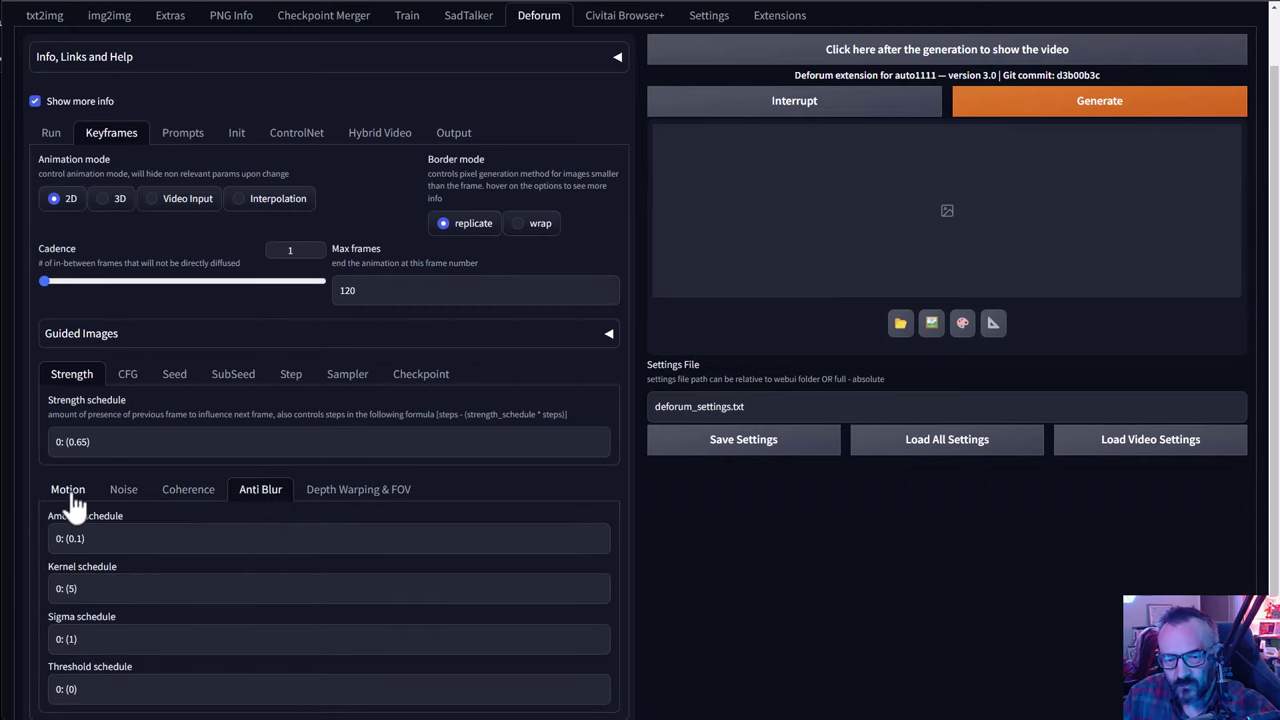
scroll(762, 240, "up", 1)
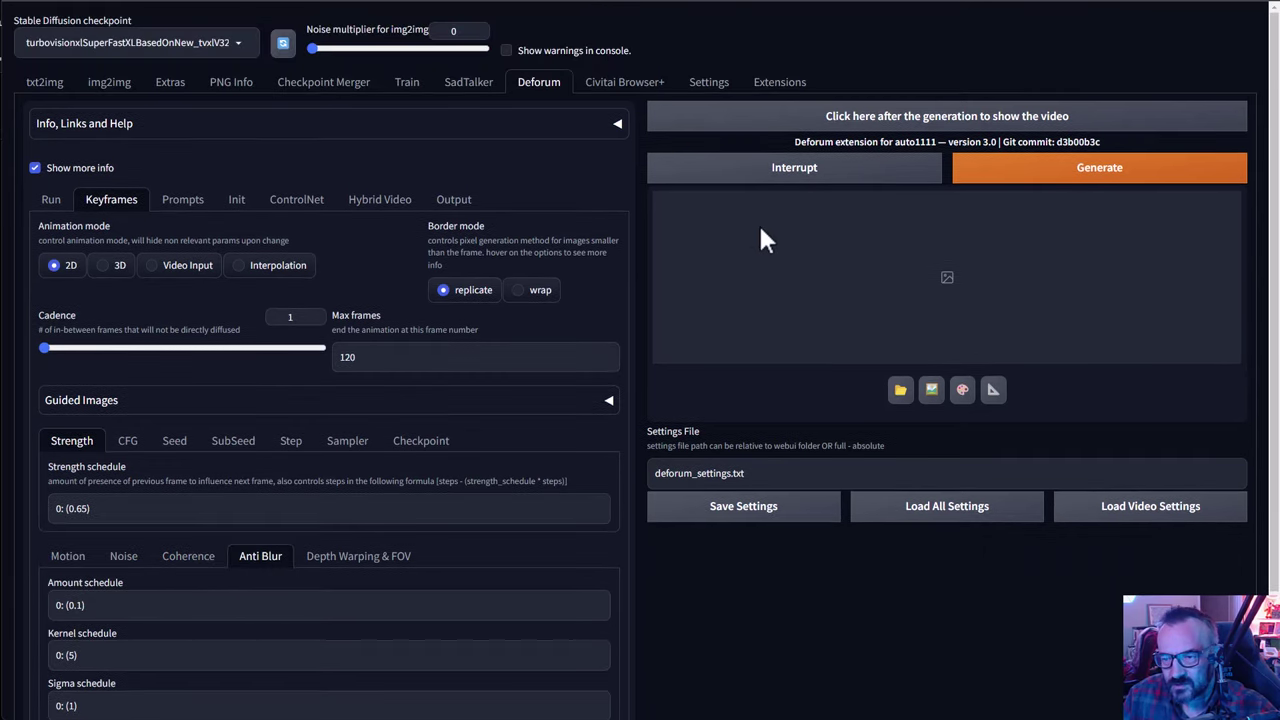
left_click(1086, 175)
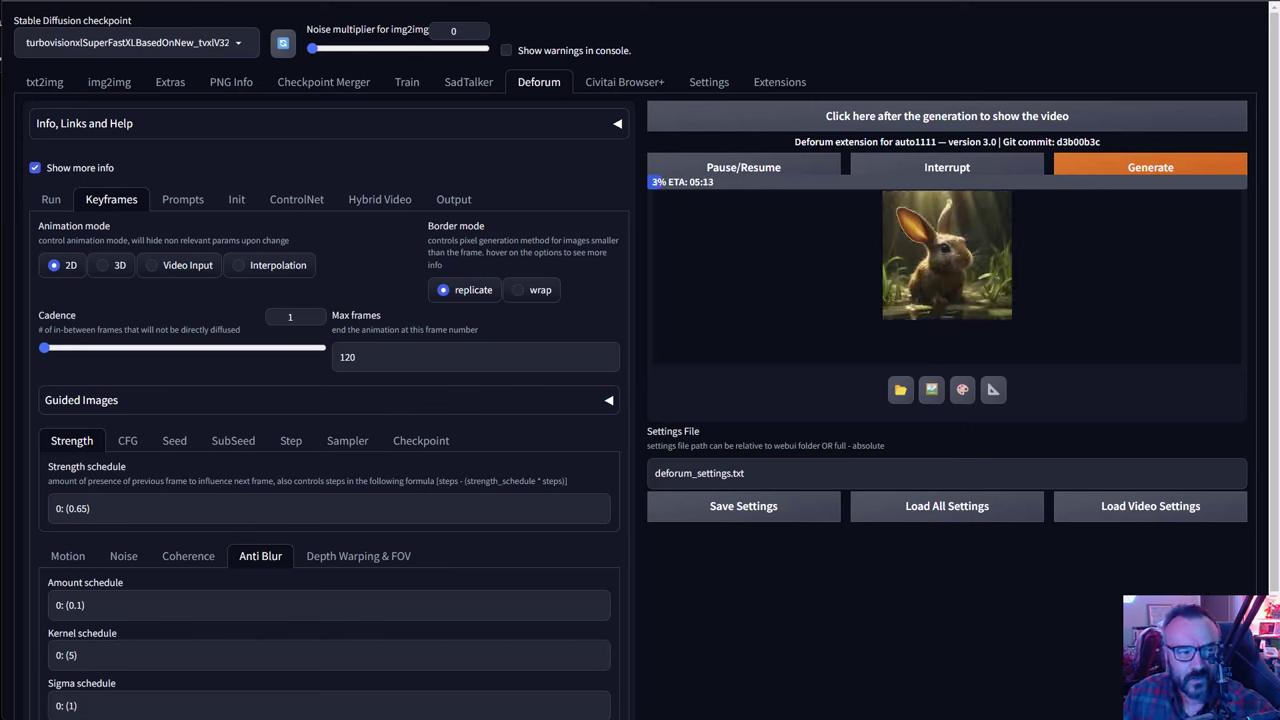
Check the render progress in the command prompt window and interrupt the Deforum generation.
key("alt+Tab")
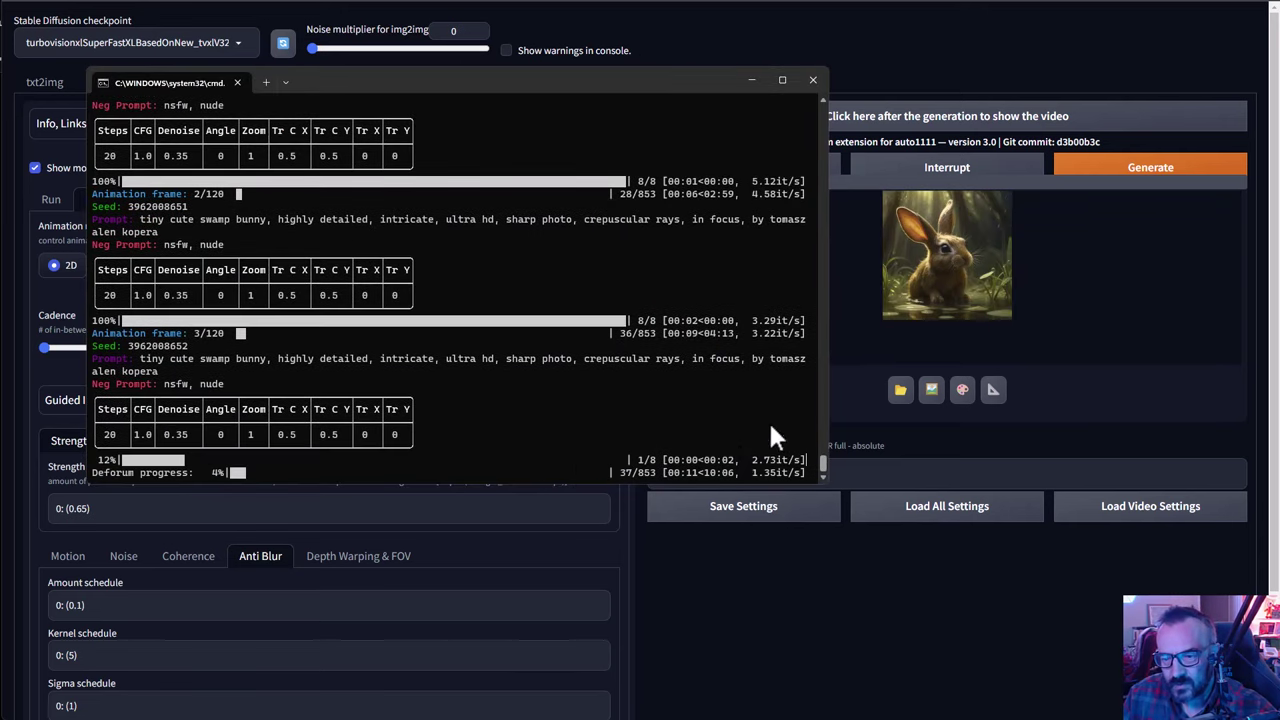
key("alt+Tab")
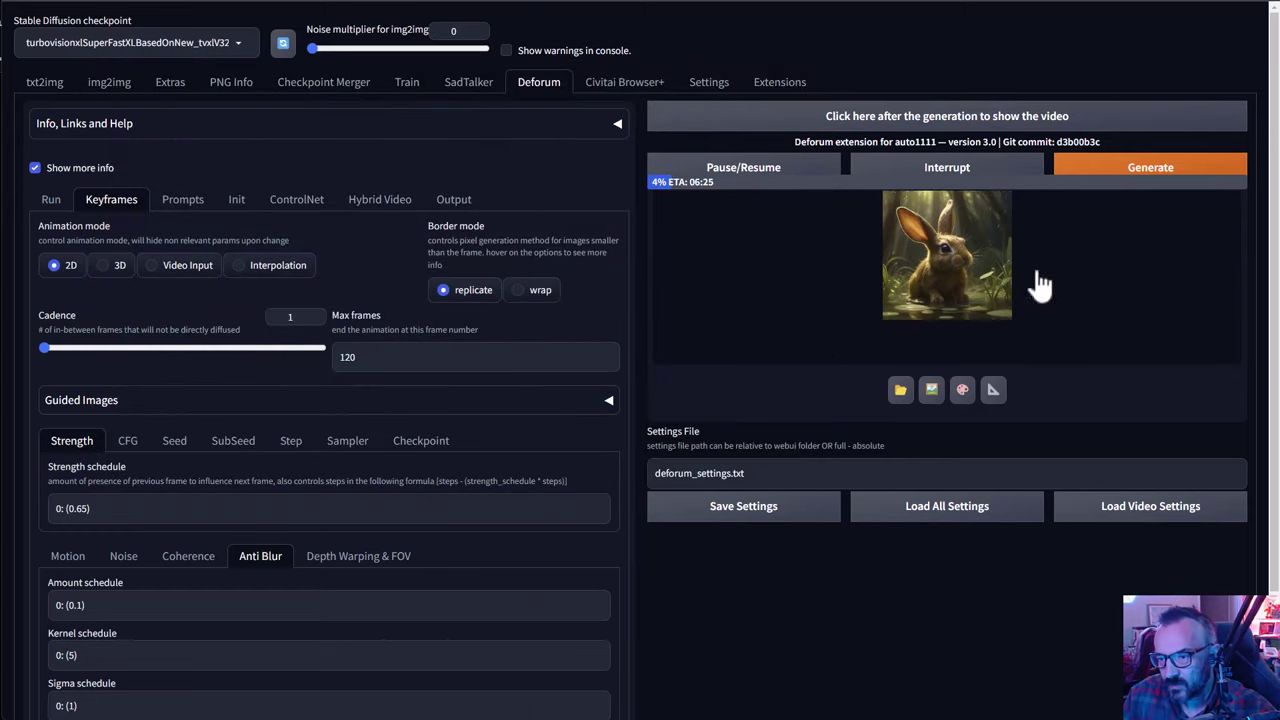
left_click(971, 168)
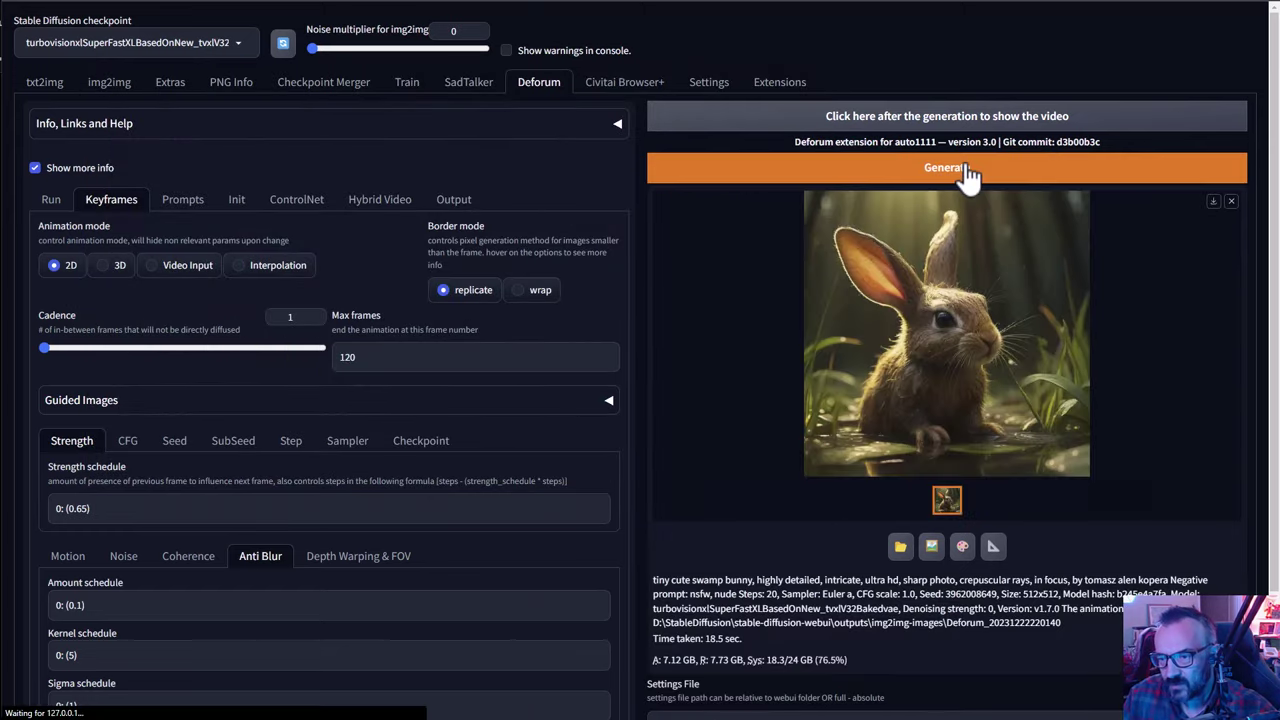
Replace the Deforum prompts with "Pokemon" at frame 0, "Dragon" at 30, "Snake" at 60 and "Pokemon" at 90.
left_click(182, 200)
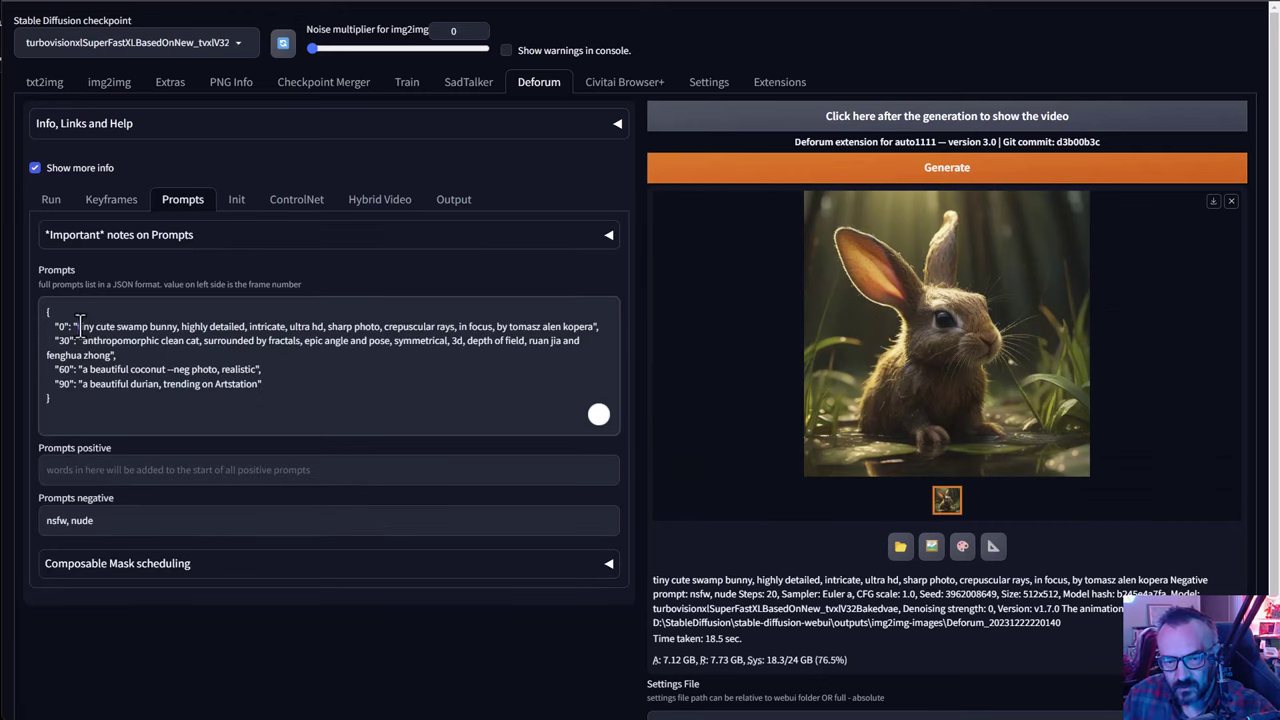
left_click_drag(77, 319, 593, 326)
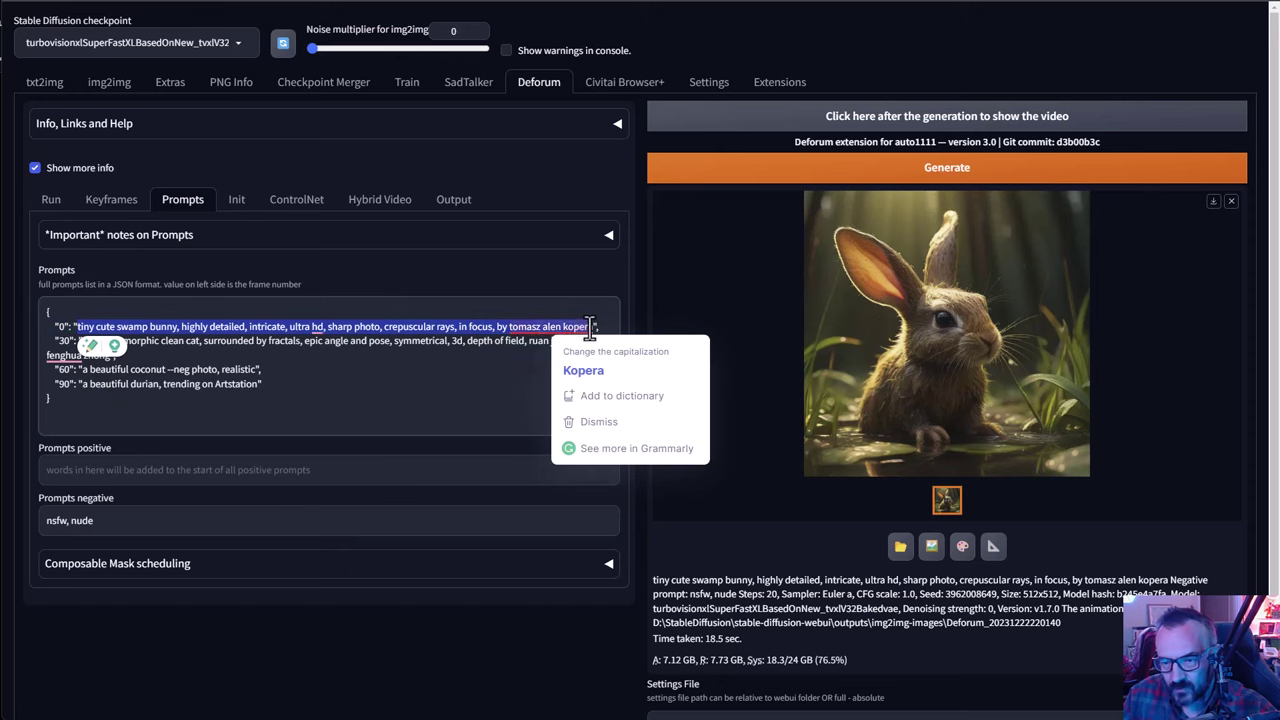
type("Pokemon")
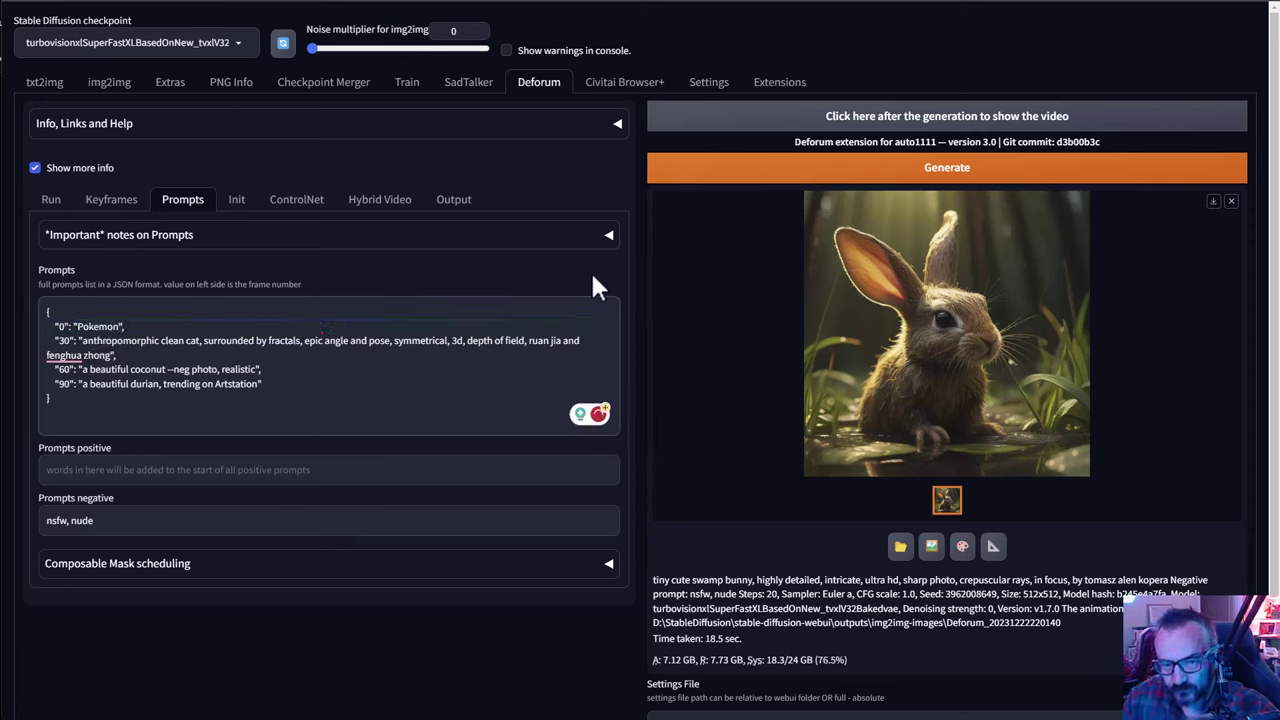
left_click_drag(93, 340, 113, 355)
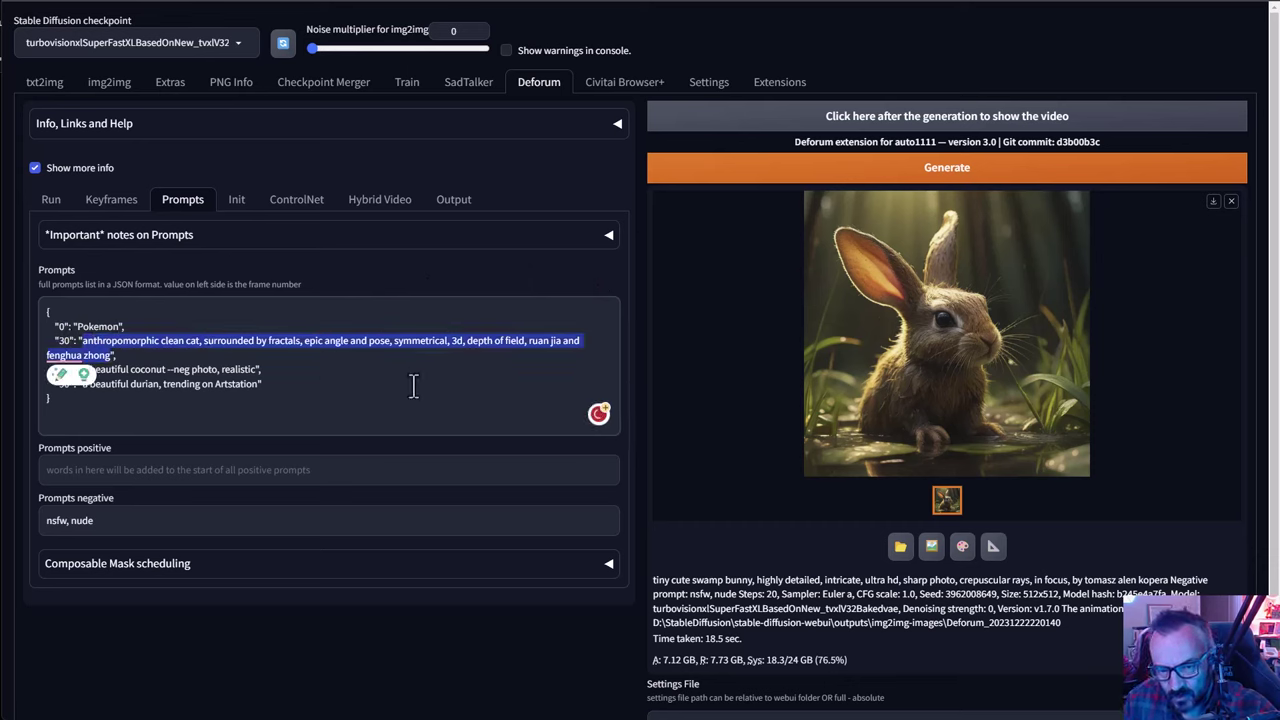
type("Dragon")
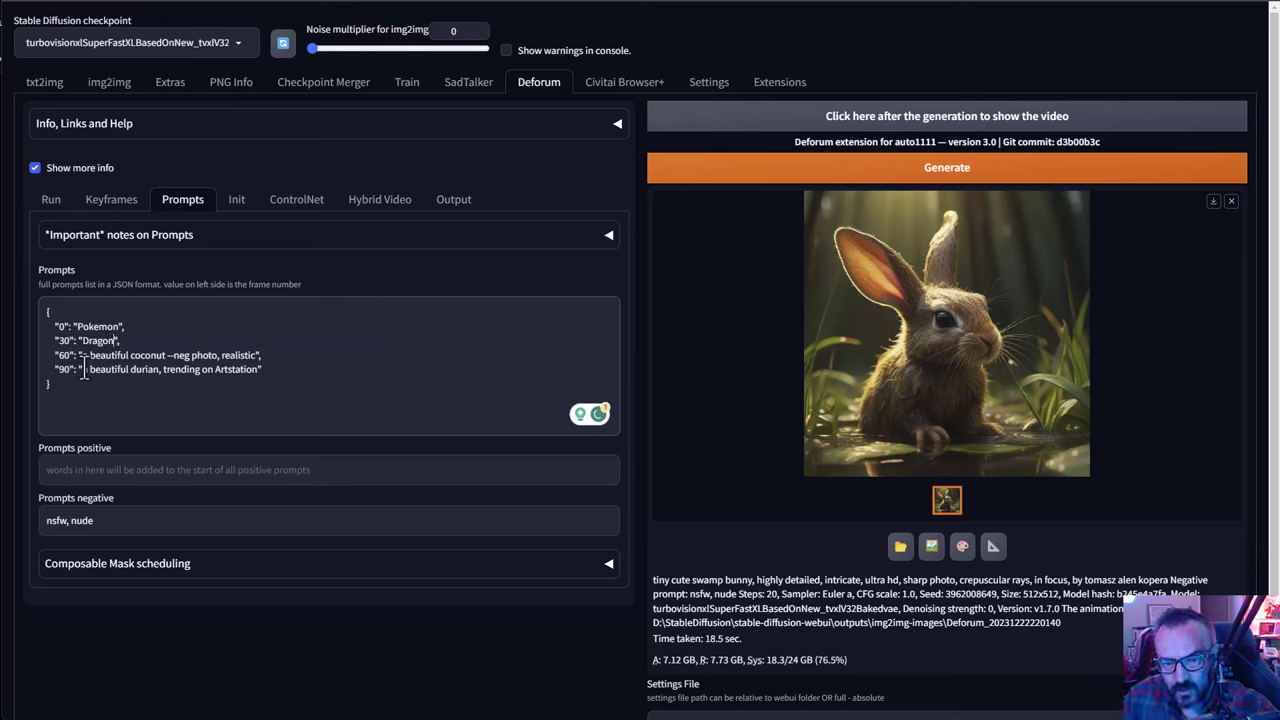
left_click_drag(83, 355, 243, 352)
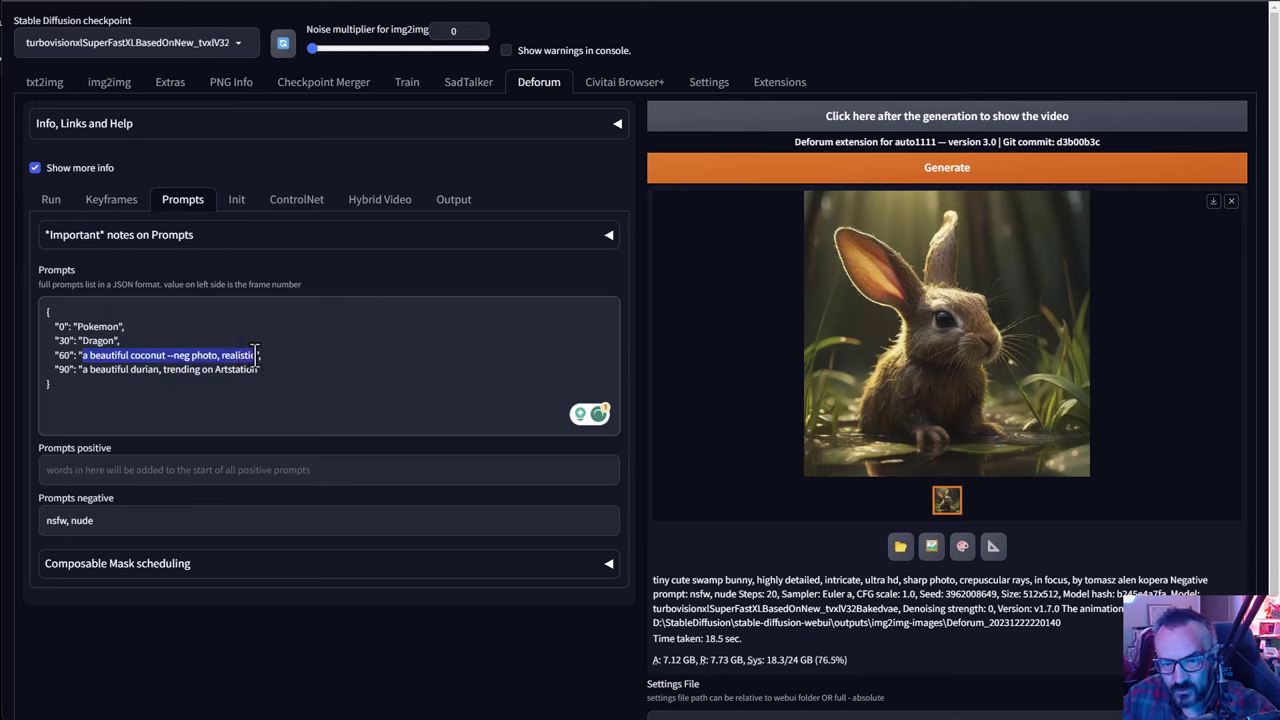
type("Snake")
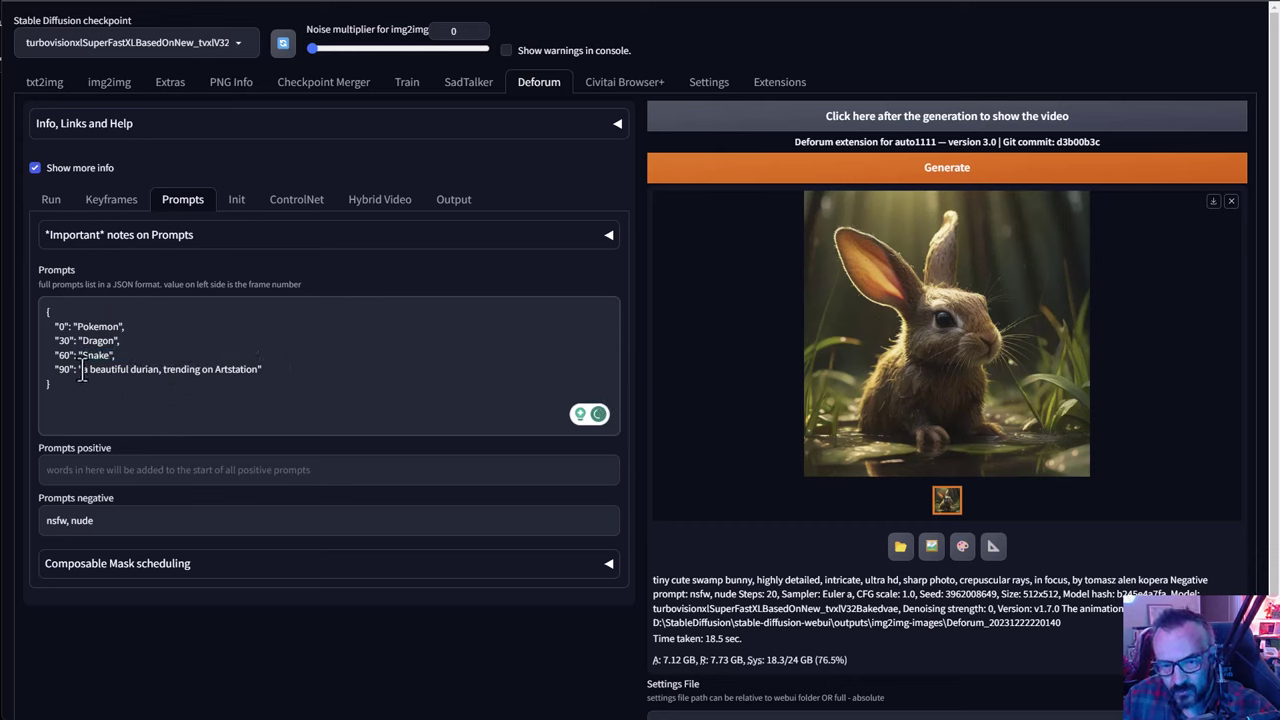
left_click_drag(82, 369, 218, 372)
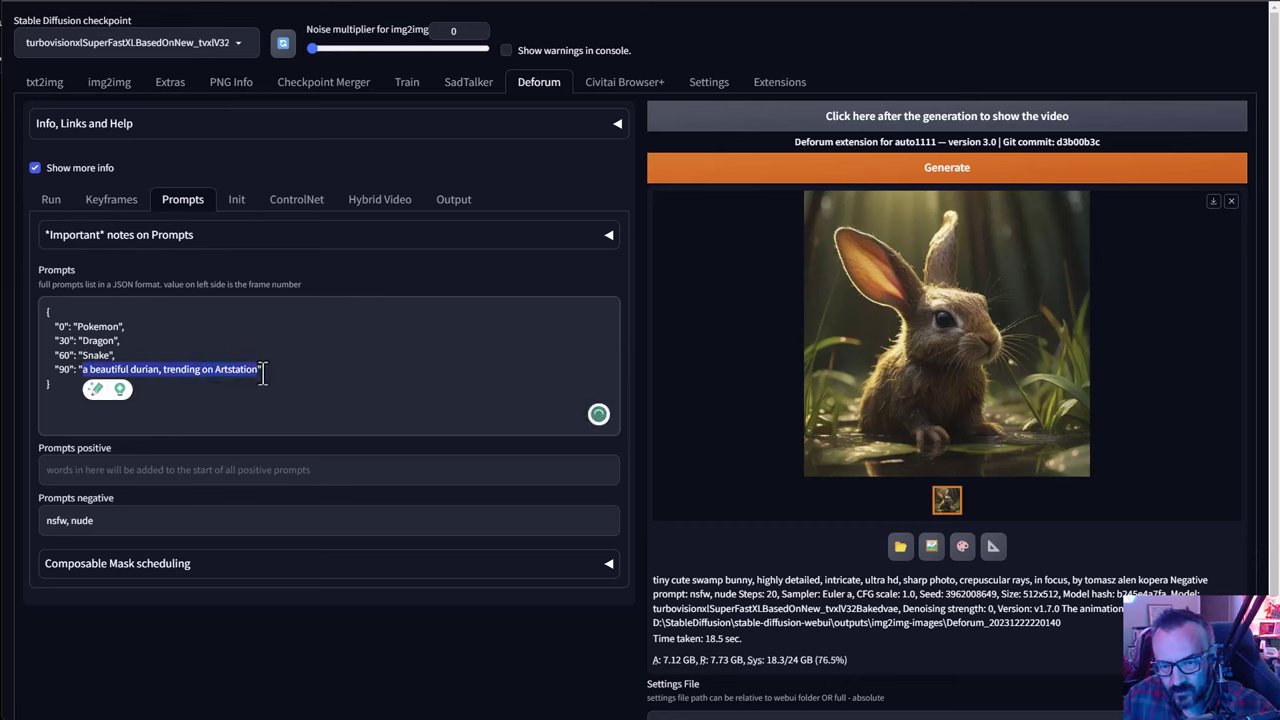
type("Pokem")
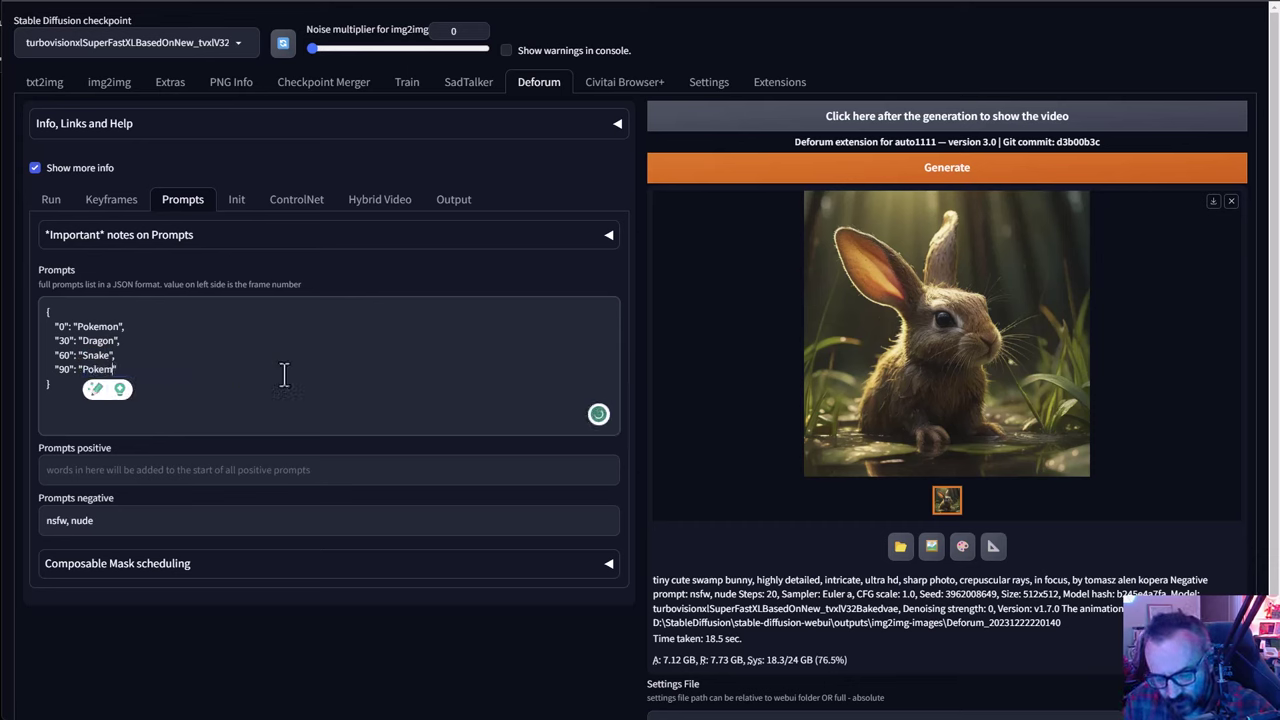
type("on")
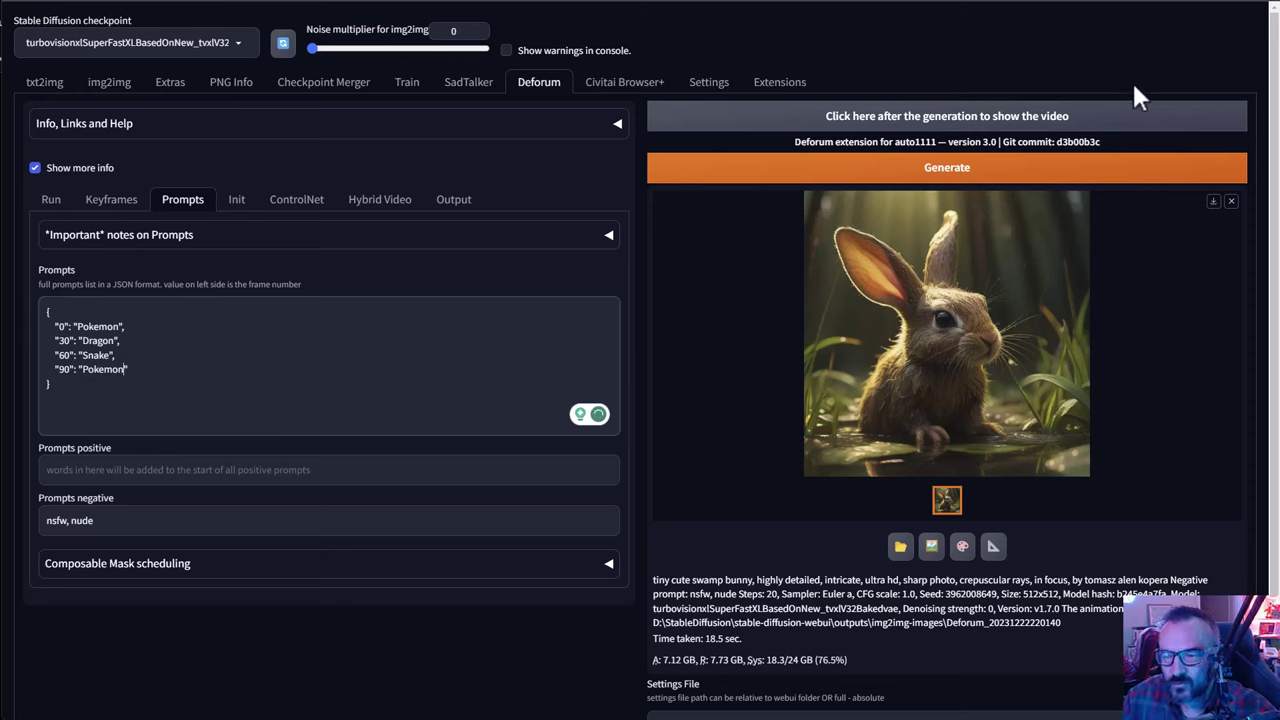
Generate the Deforum animation from the new prompts and check its render progress in the command prompt window.
left_click(1029, 170)
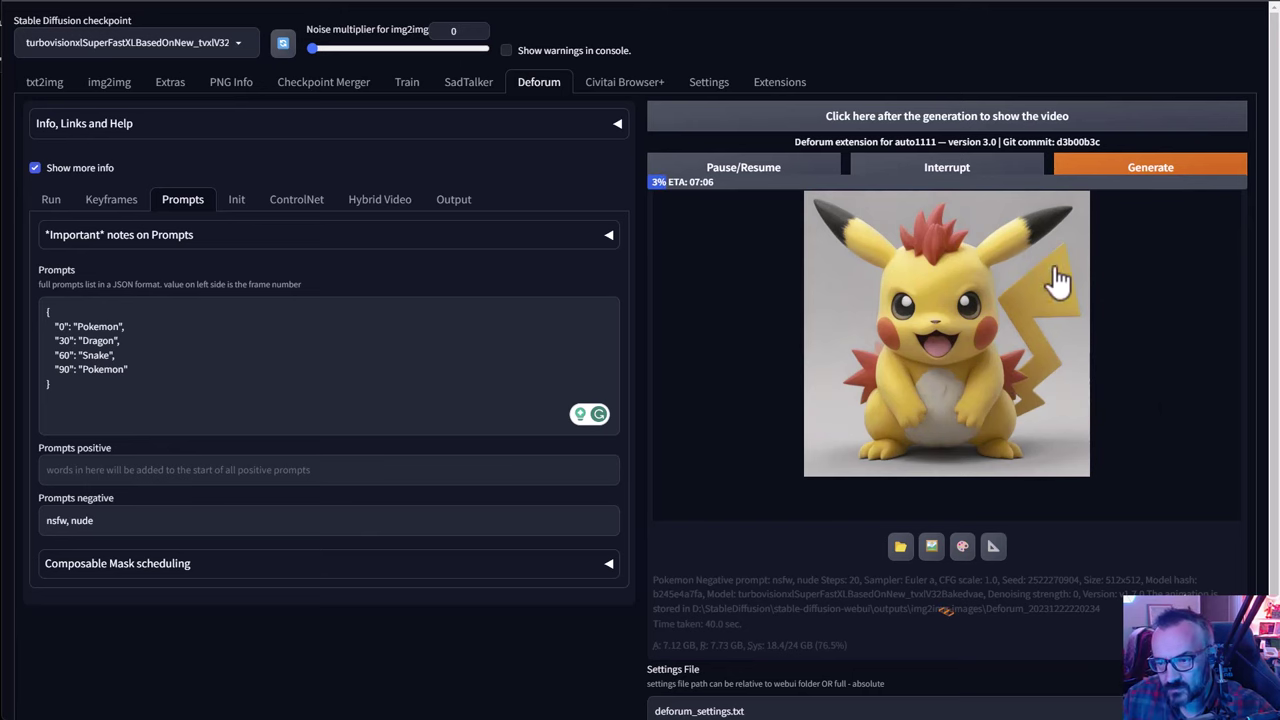
key("alt+Tab")
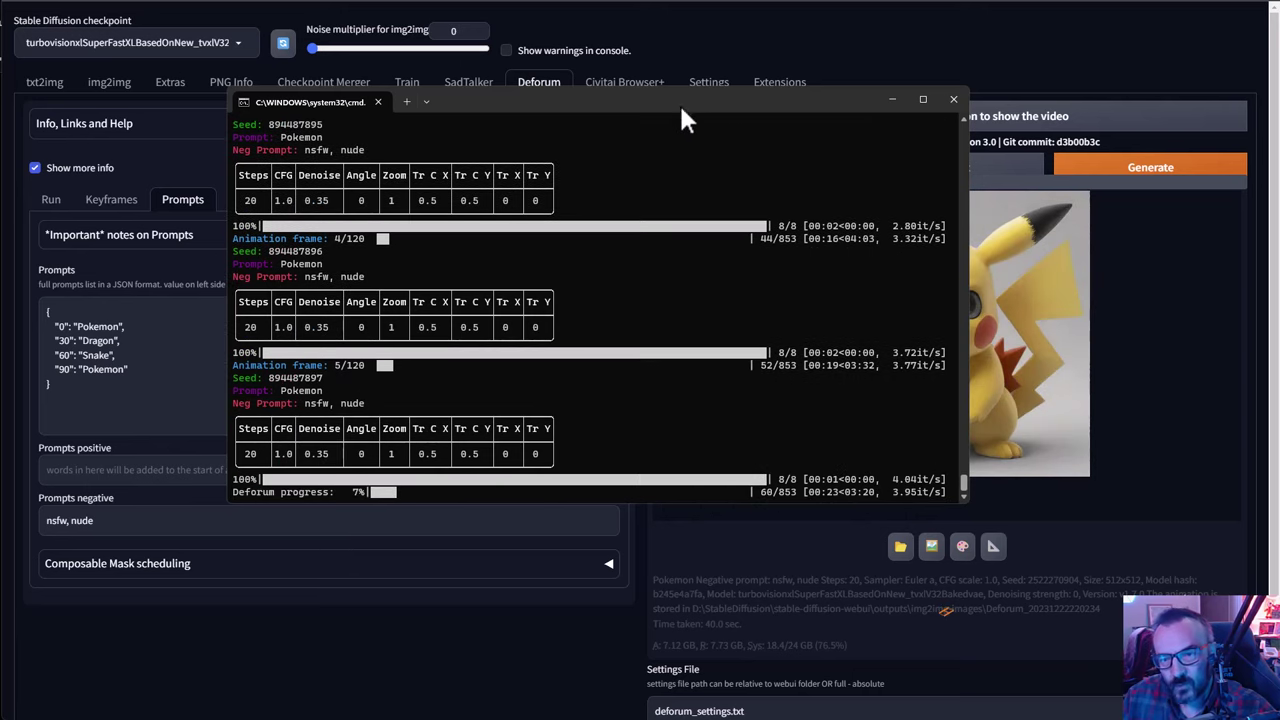
left_click(892, 99)
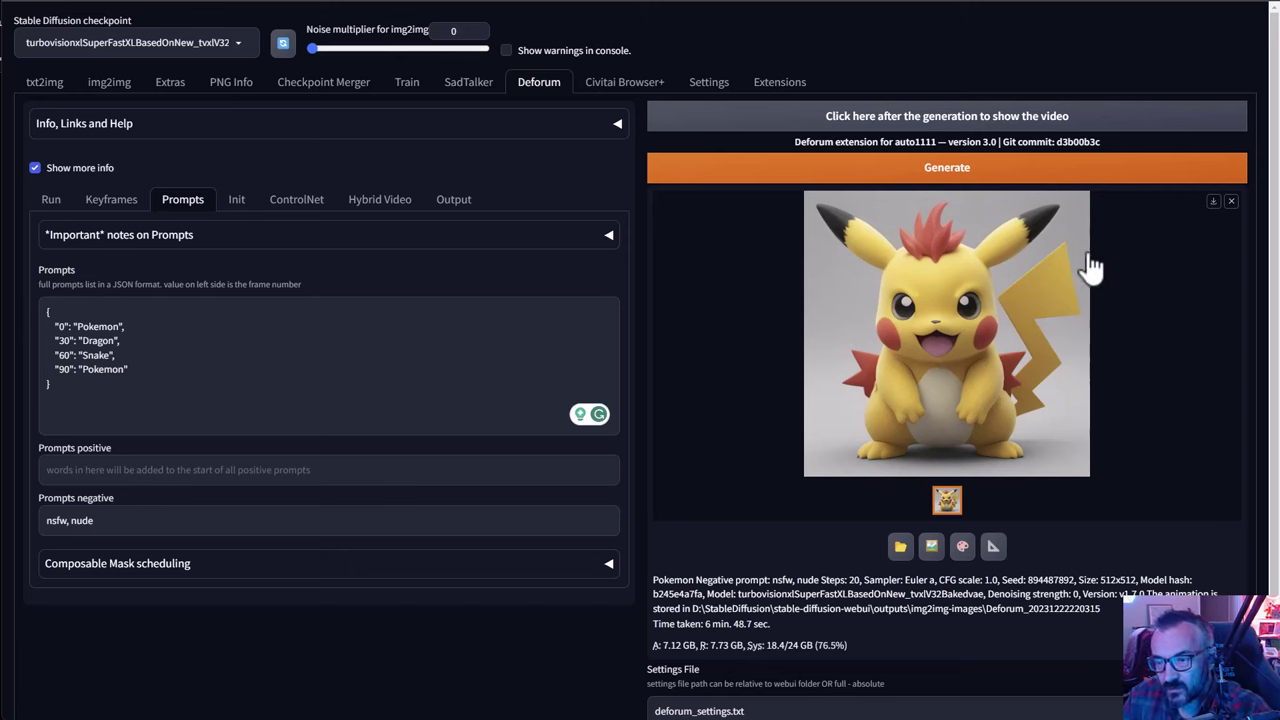
Show the finished animation video and play it.
left_click(843, 118)
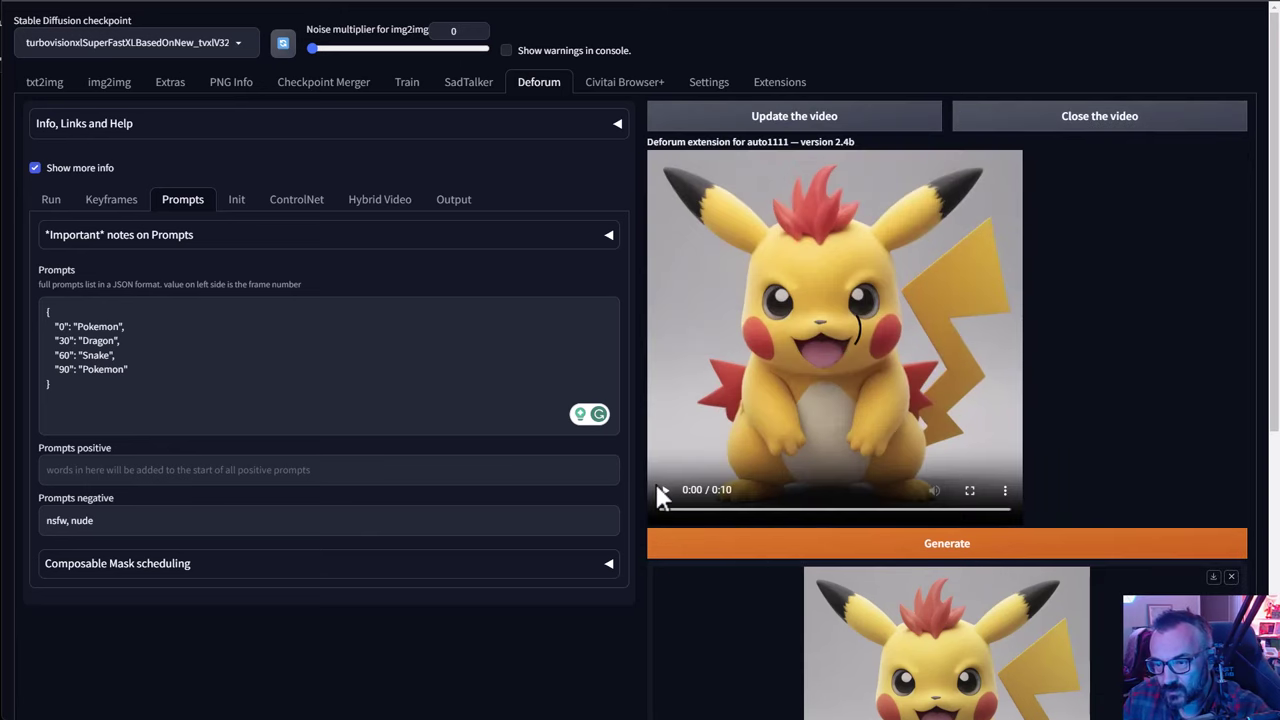
left_click(665, 493)
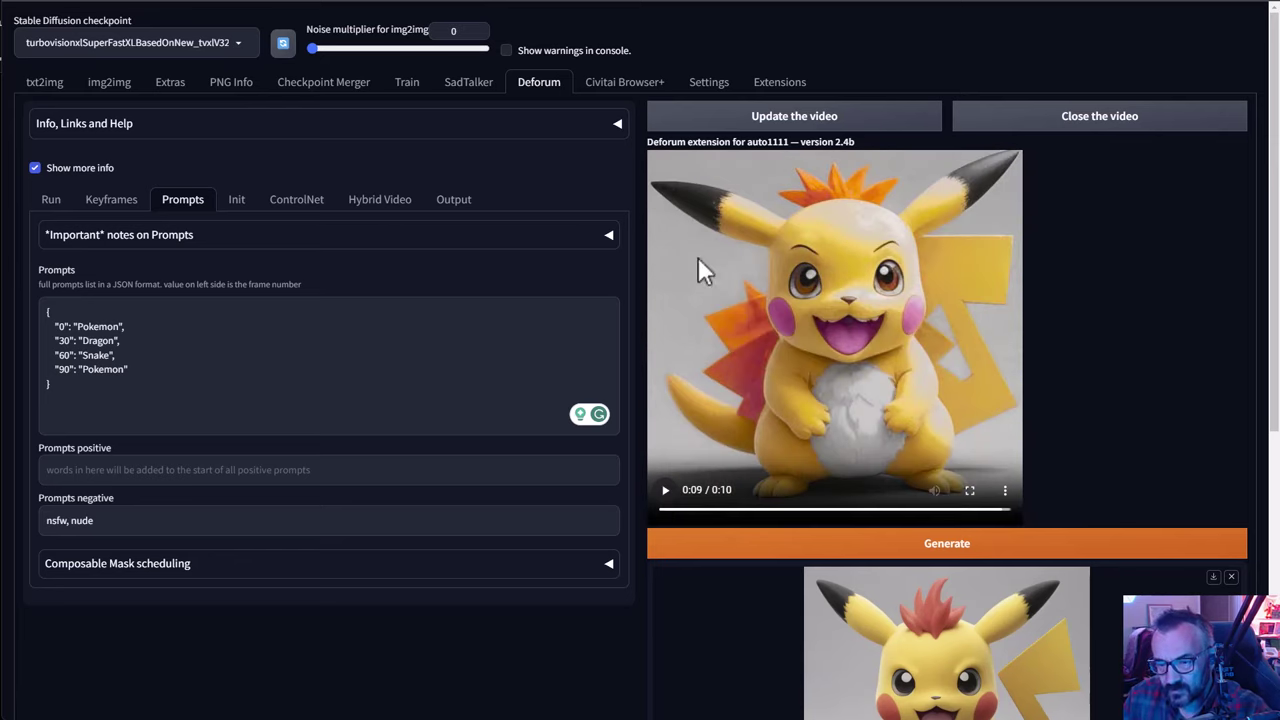
Set the keyframe strength schedule to 0: (0.4) and the CFG scale schedule to 0: (2).
left_click(51, 192)
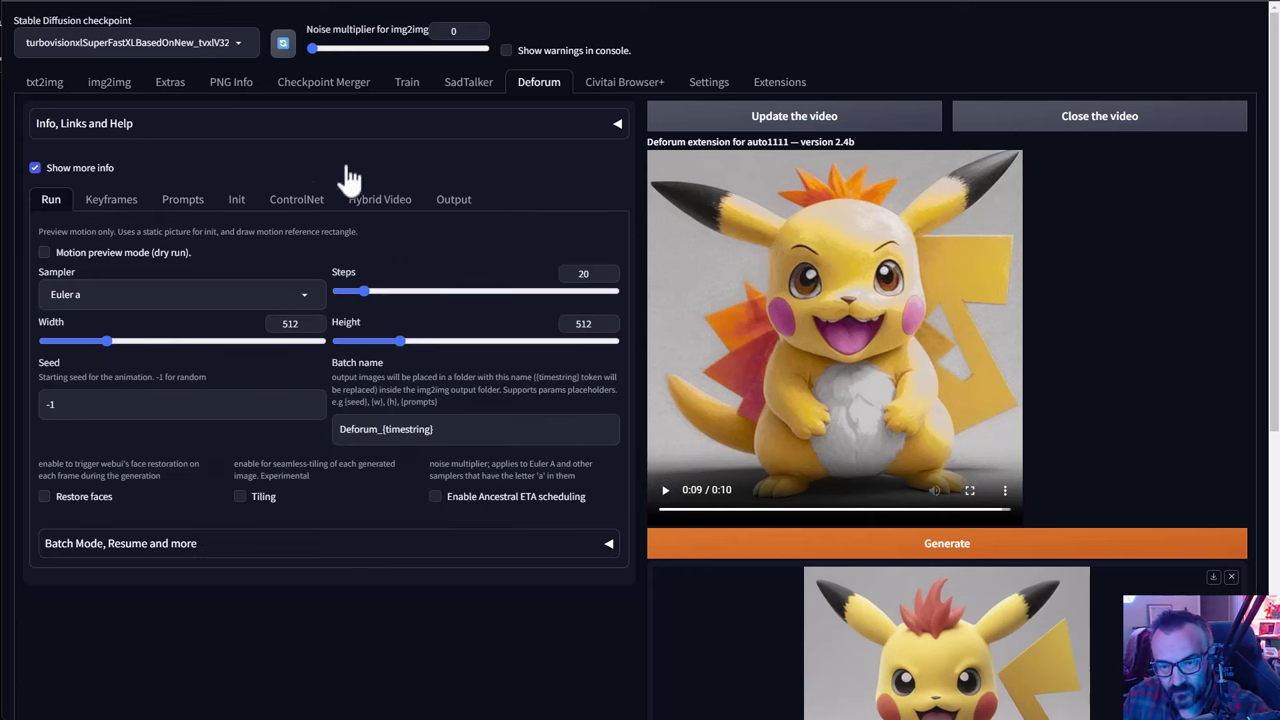
left_click(112, 202)
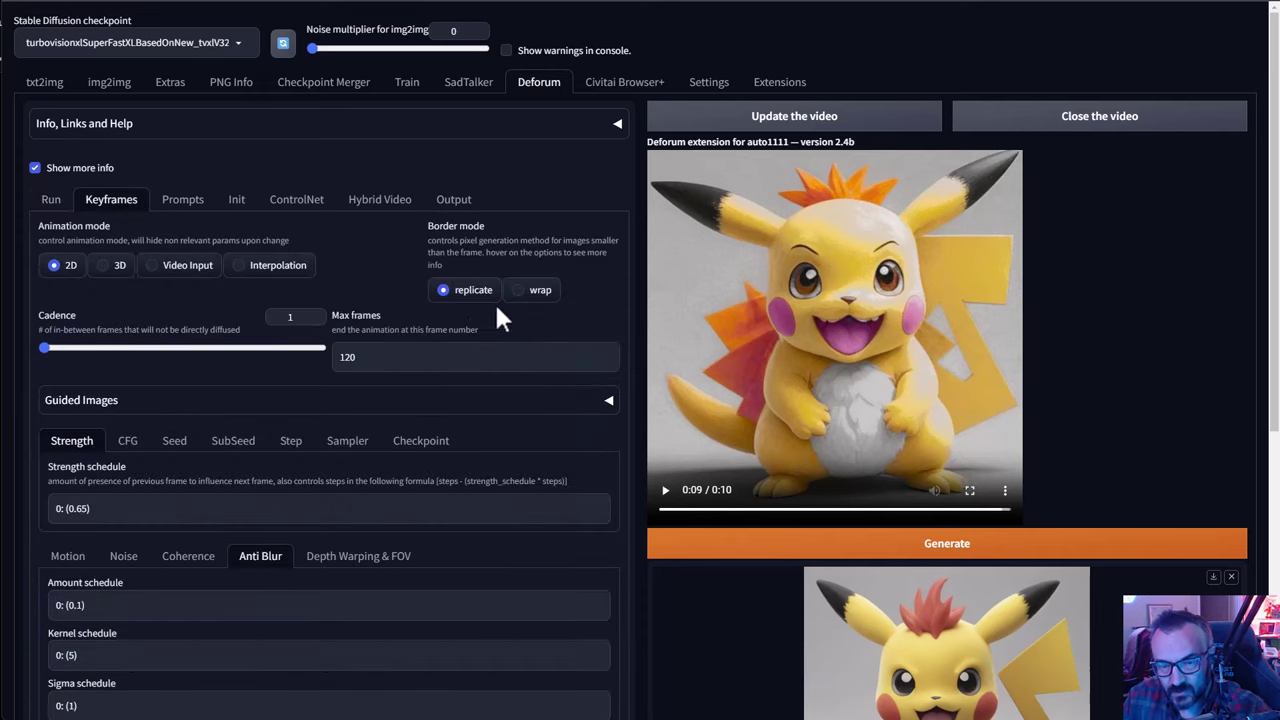
scroll(258, 346, "down", 1)
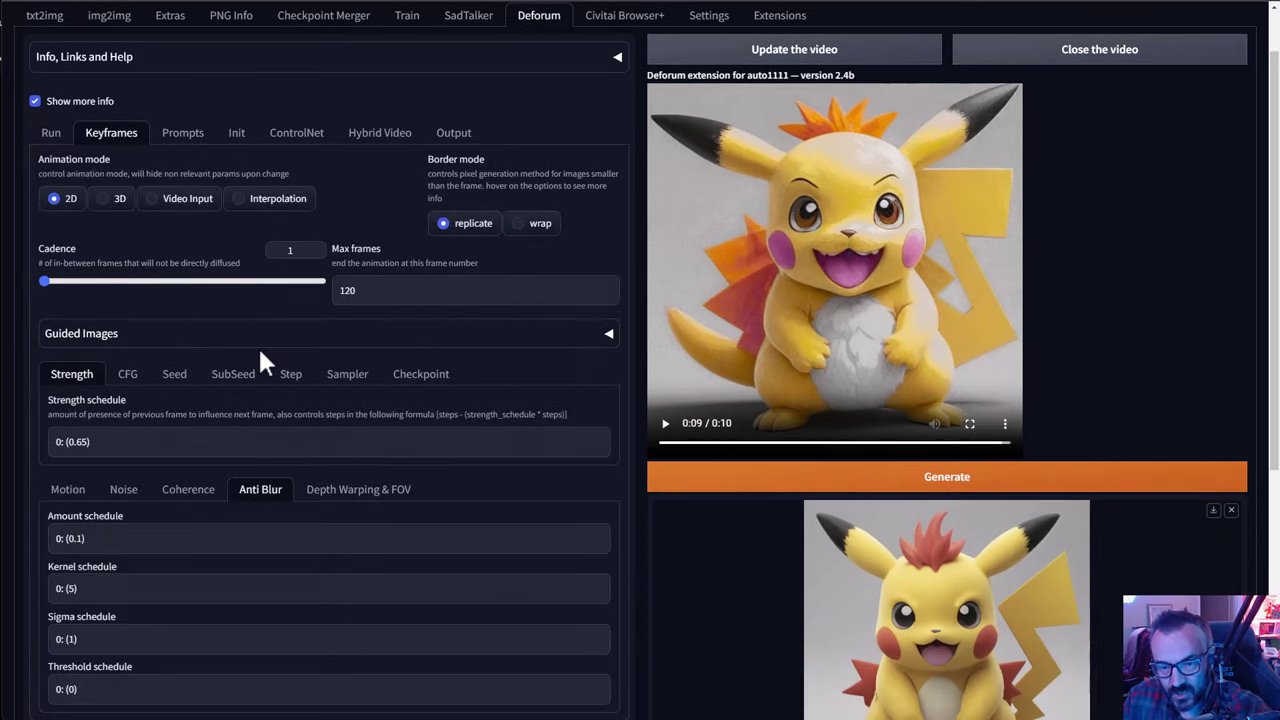
double_click(74, 441)
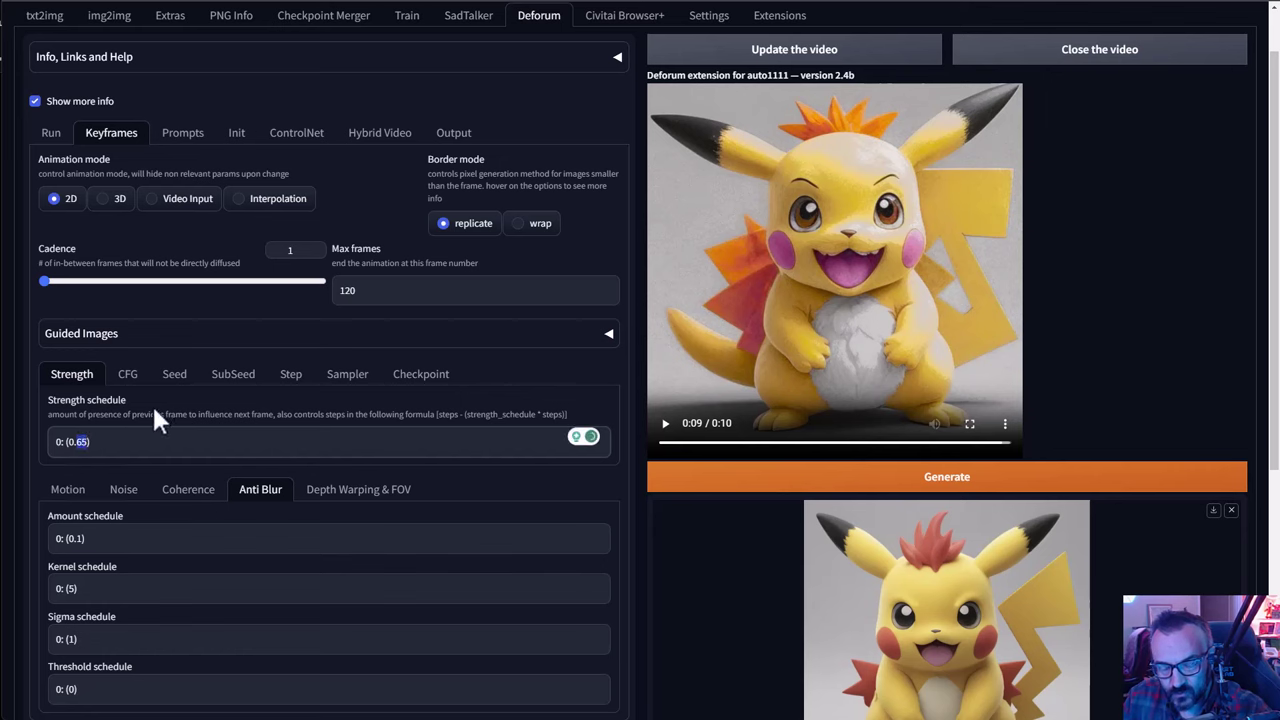
type("4")
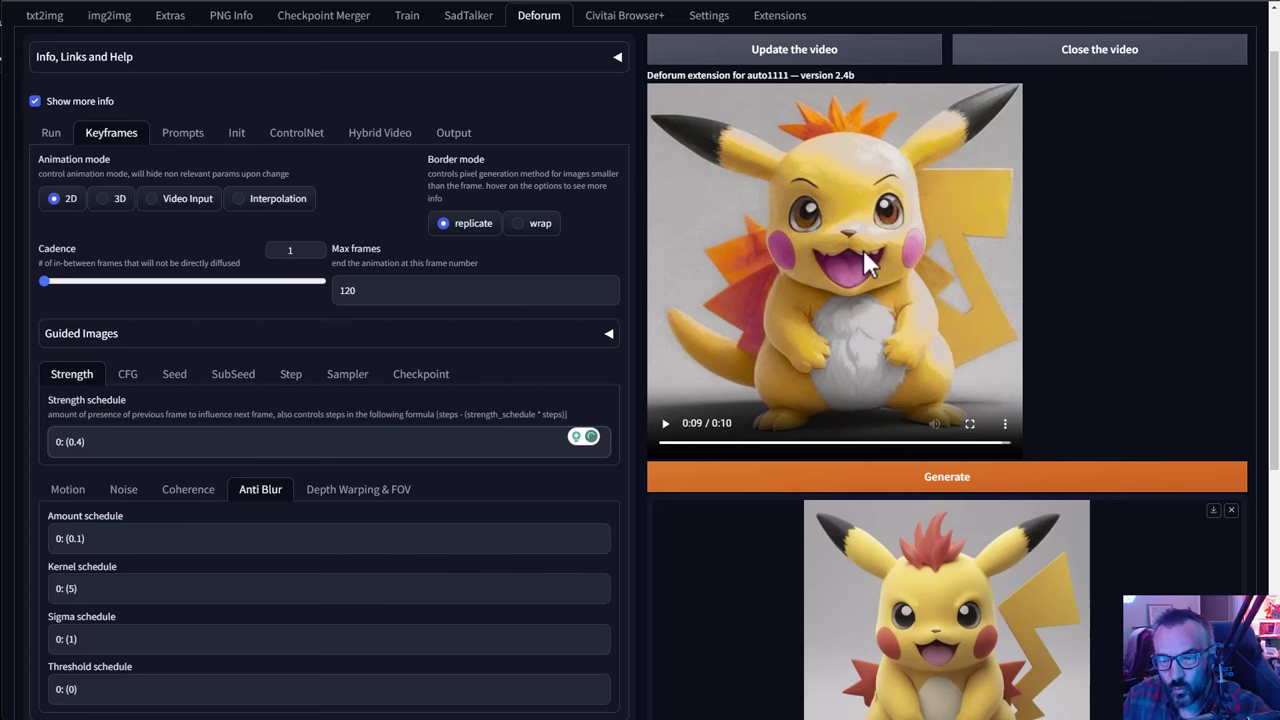
left_click(128, 376)
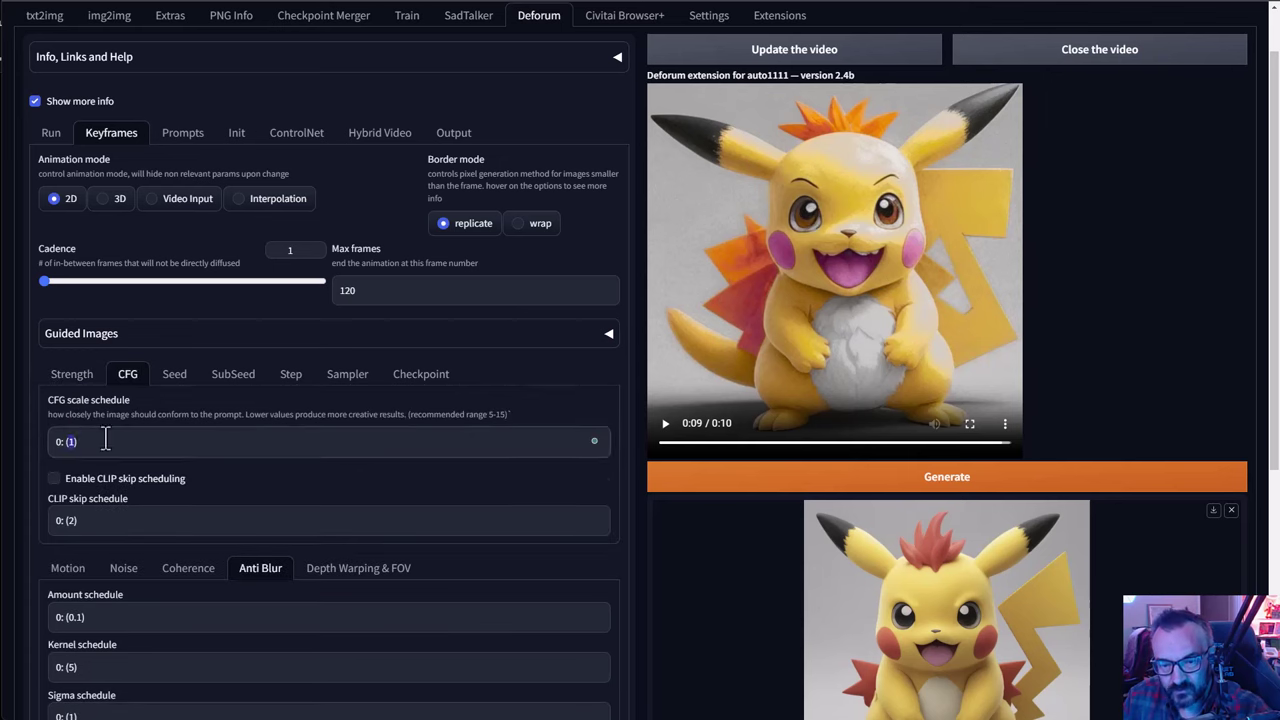
type("2")
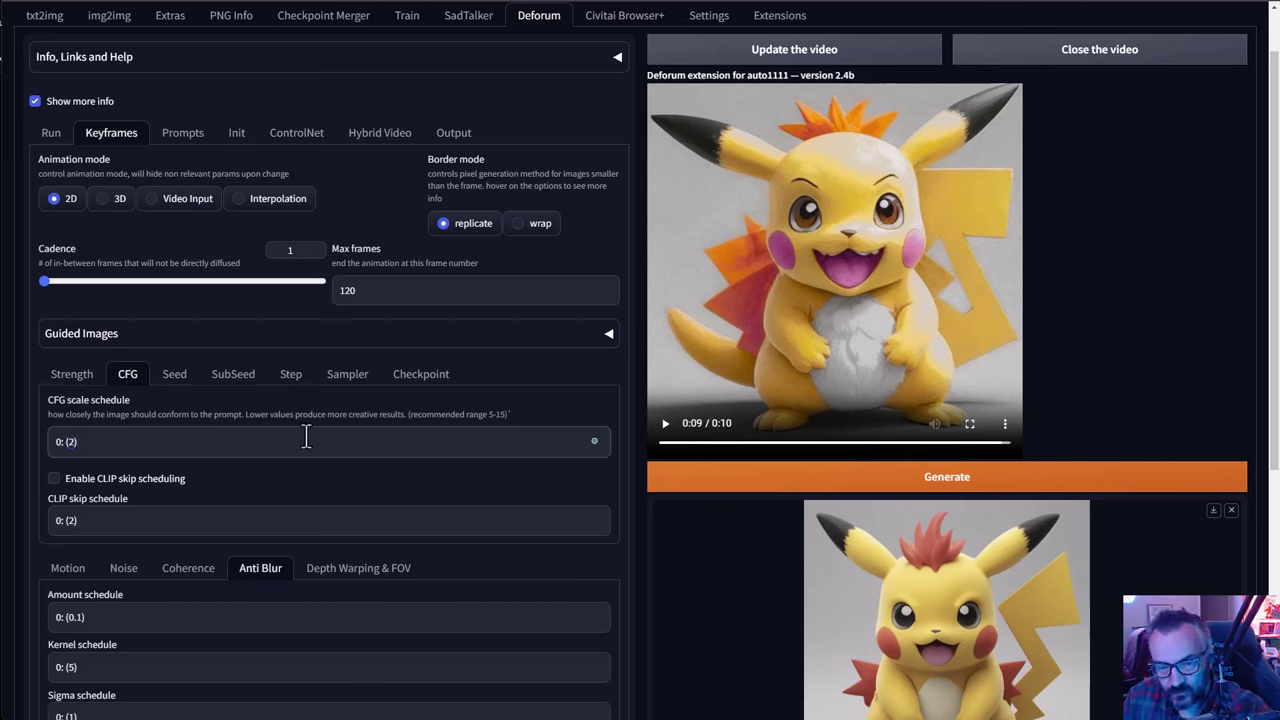
Recheck the strength, CFG and motion schedules and the step count in the Deforum run settings.
left_click(72, 374)
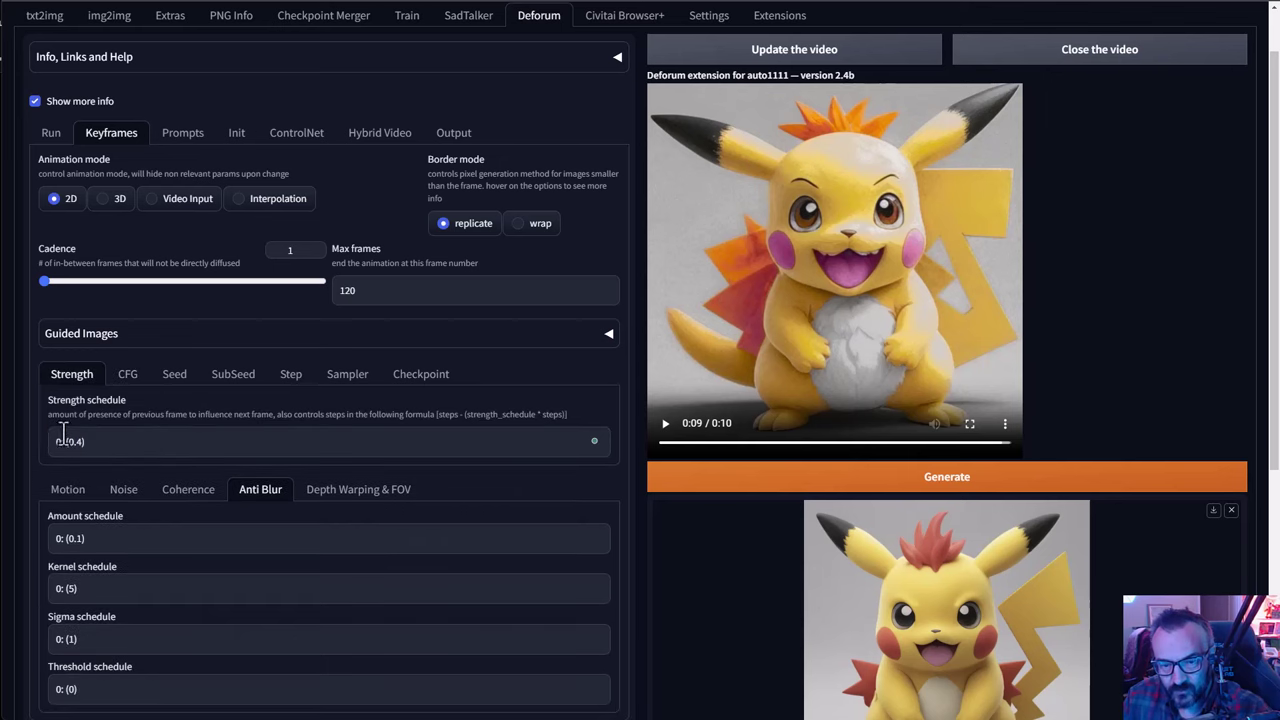
left_click(127, 374)
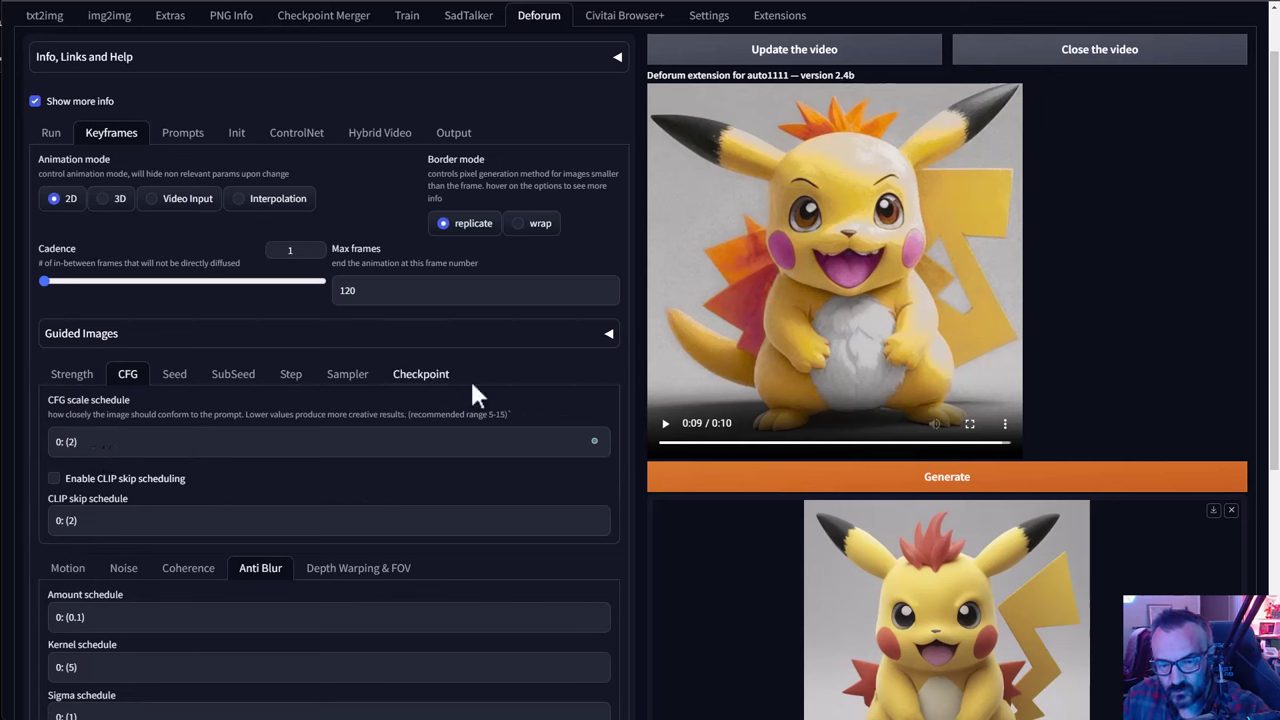
left_click(66, 568)
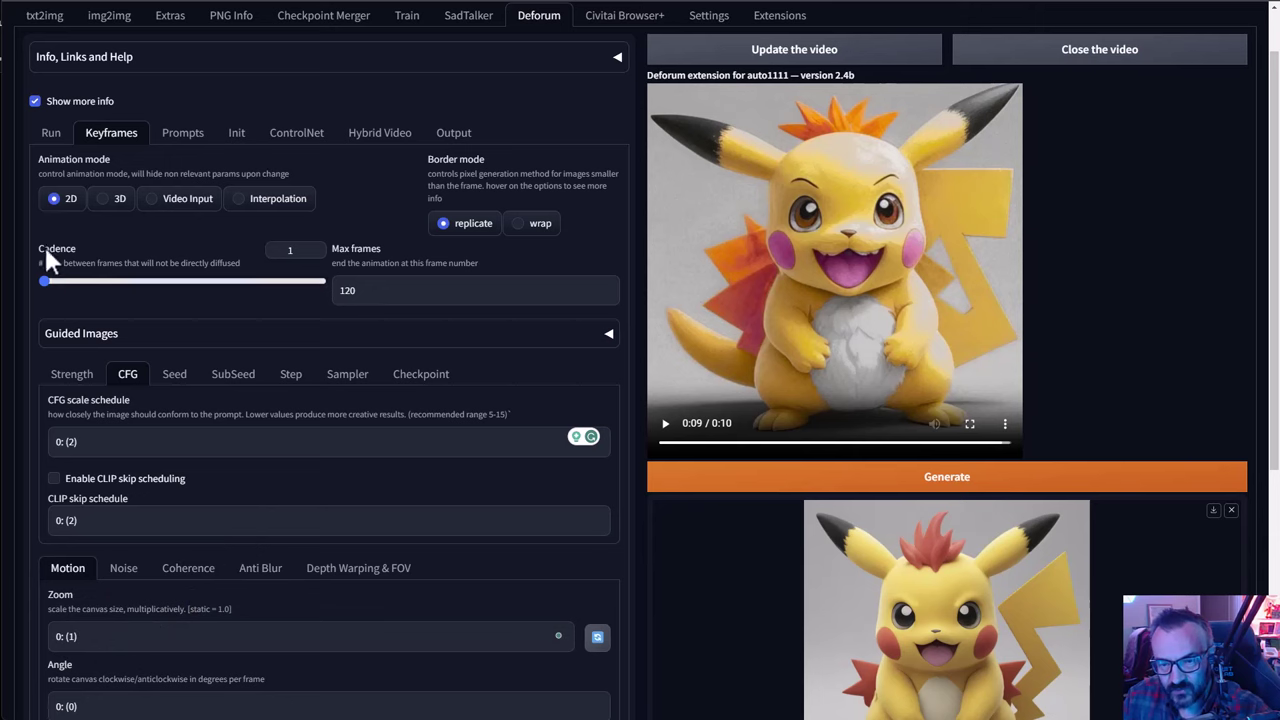
left_click(48, 133)
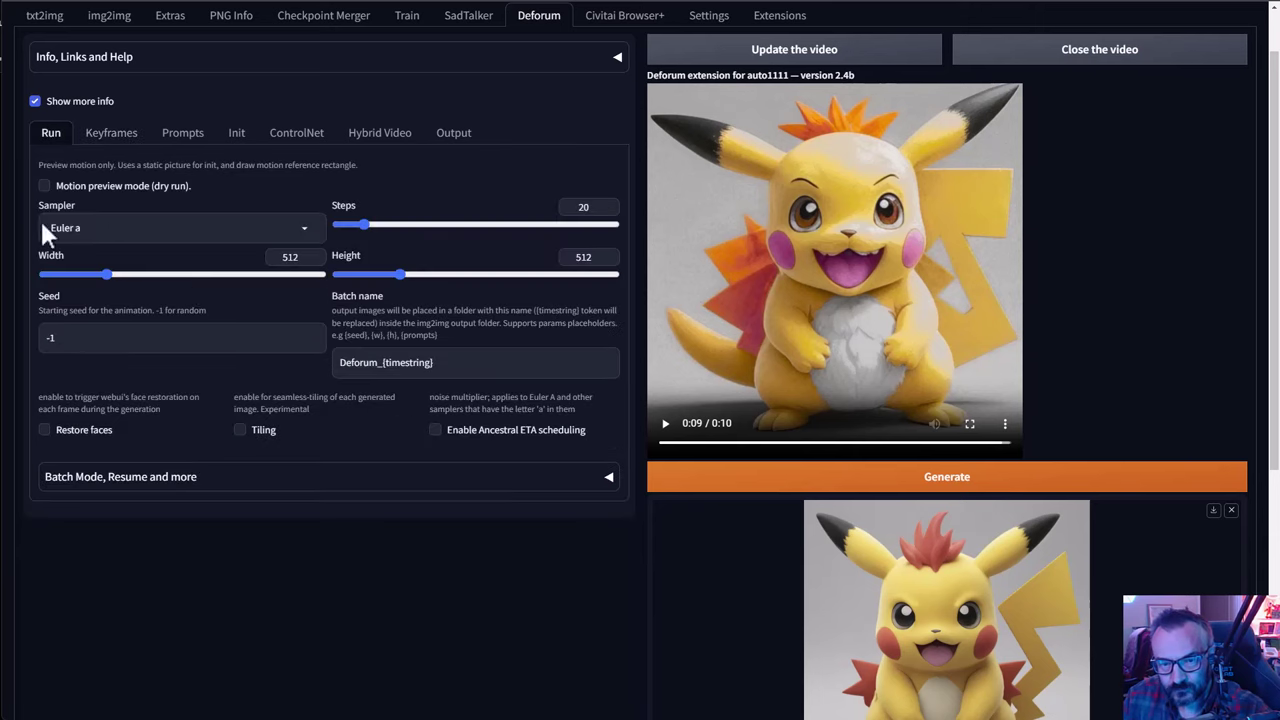
double_click(589, 207)
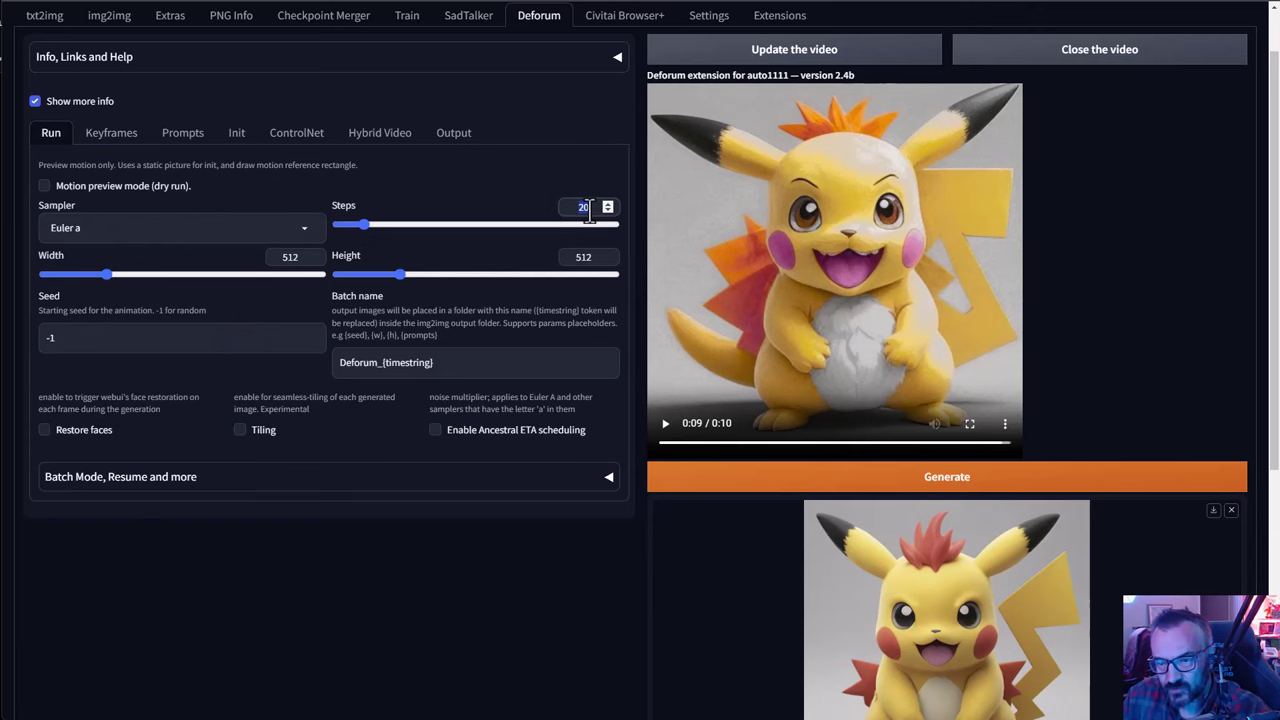
Generate a txt2img test image of the Pokemon prompt with 10 sampling steps.
left_click(44, 15)
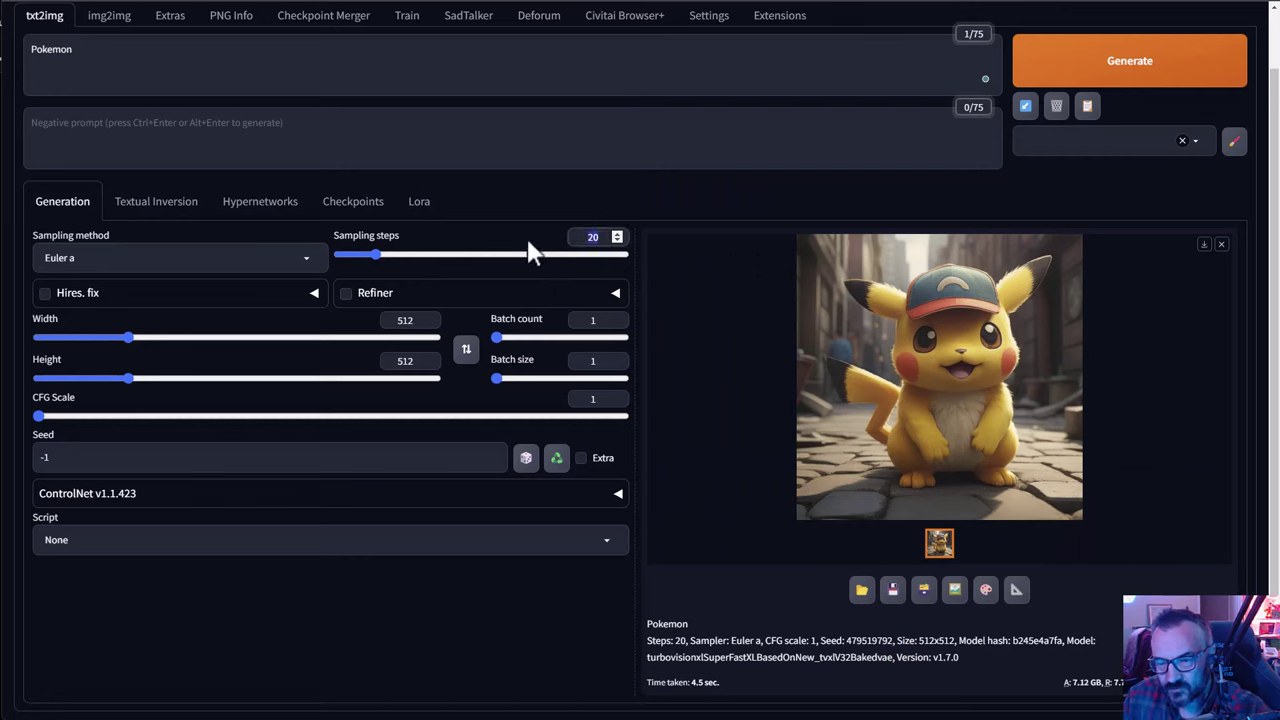
type("10")
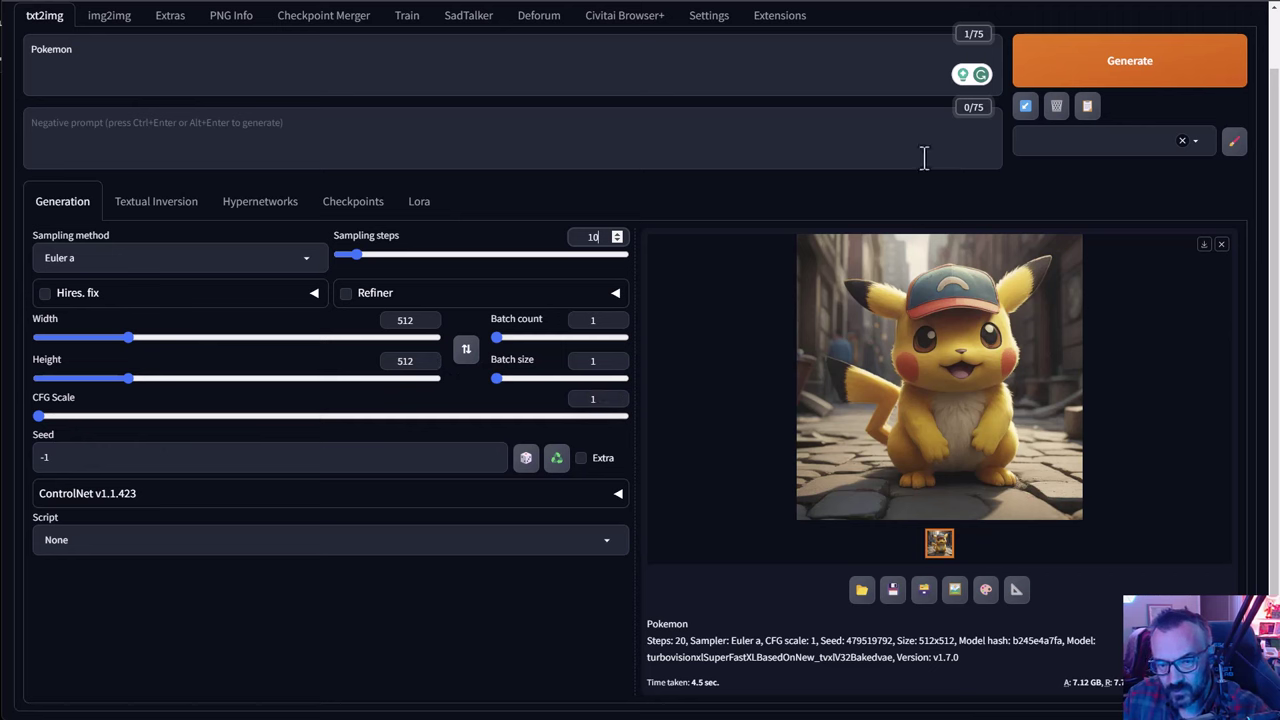
left_click(1155, 68)
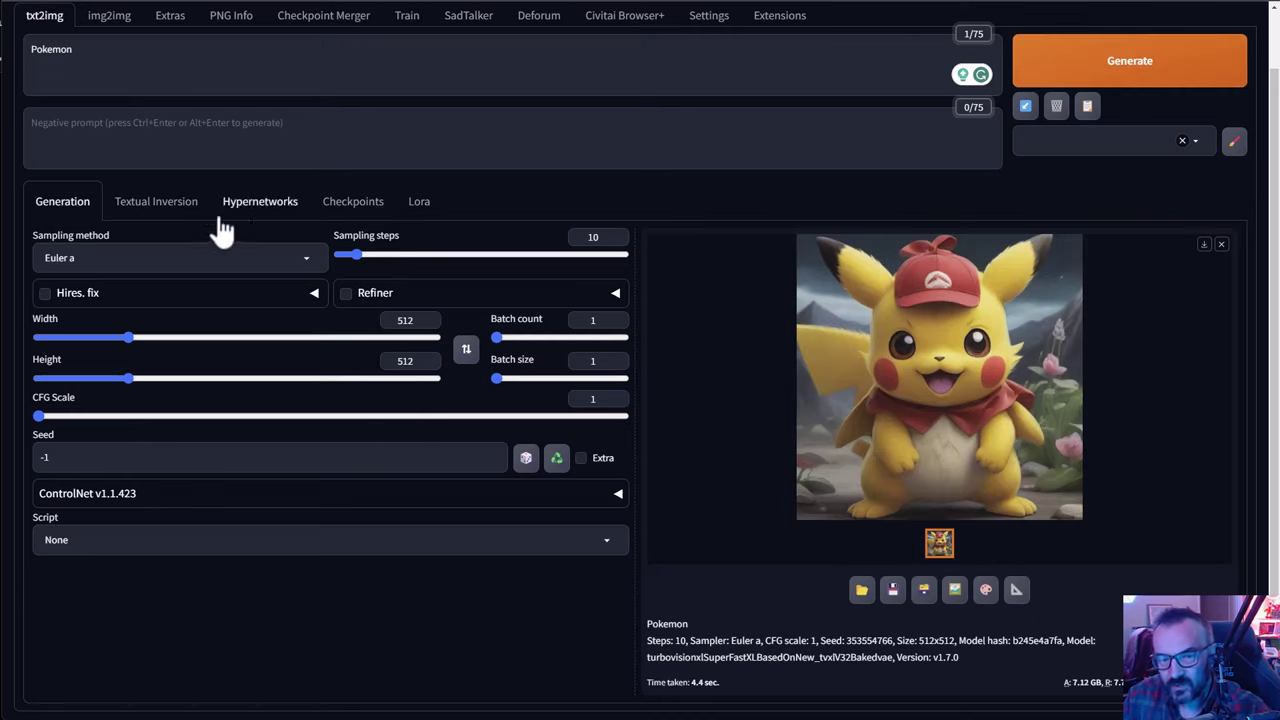
Return to Deforum, check the video output settings and generate the animation again.
left_click(532, 22)
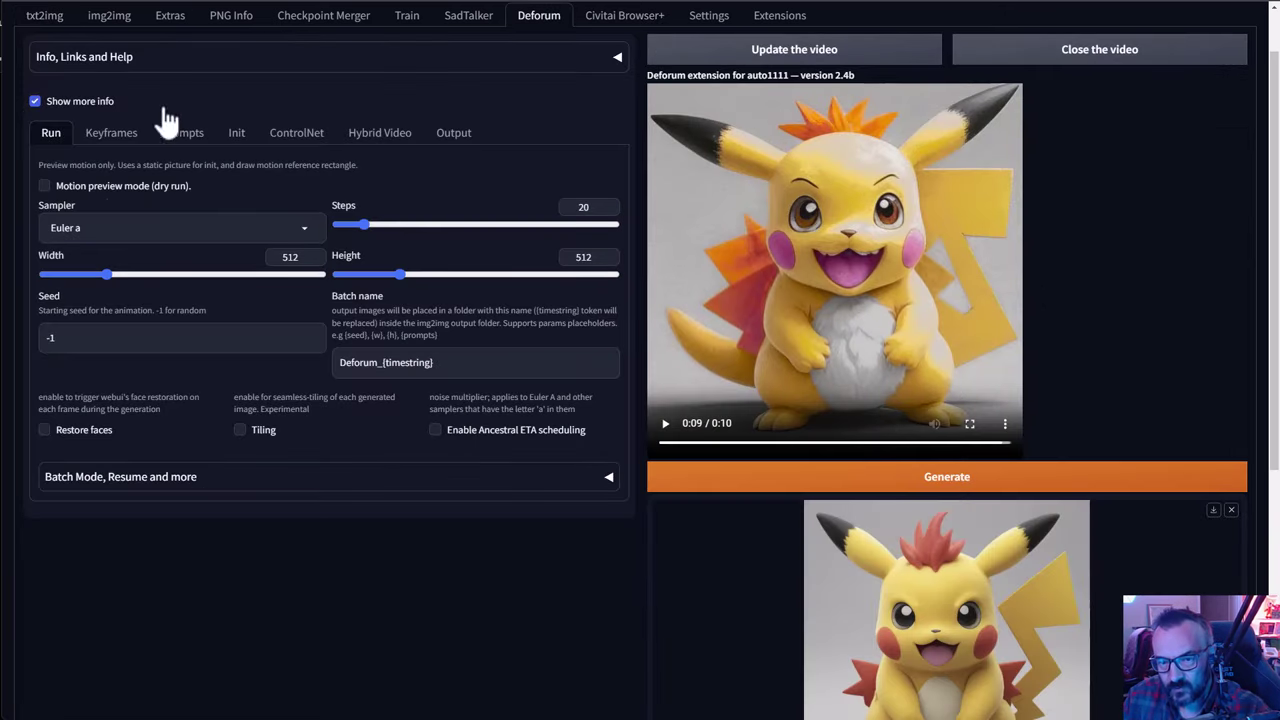
left_click(453, 132)
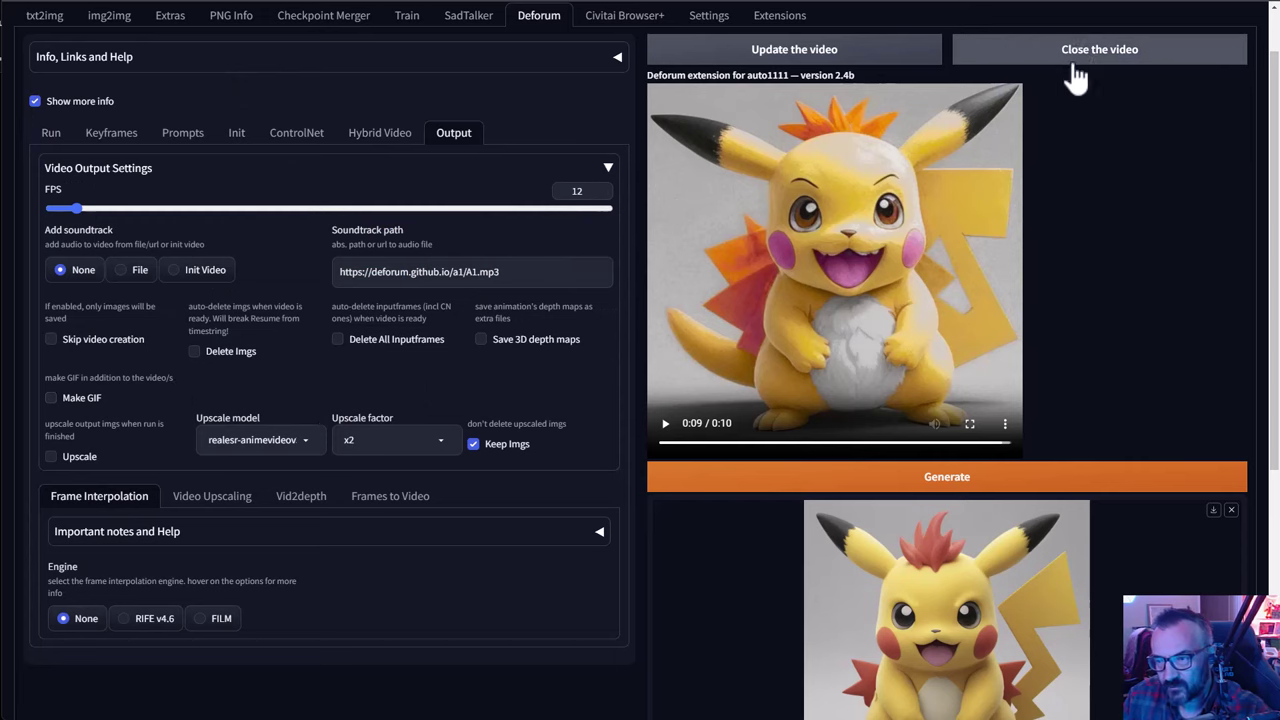
left_click(945, 480)
Examine the preview image of the newly generated Deforum animation.
scroll(1101, 301, "down", 2)
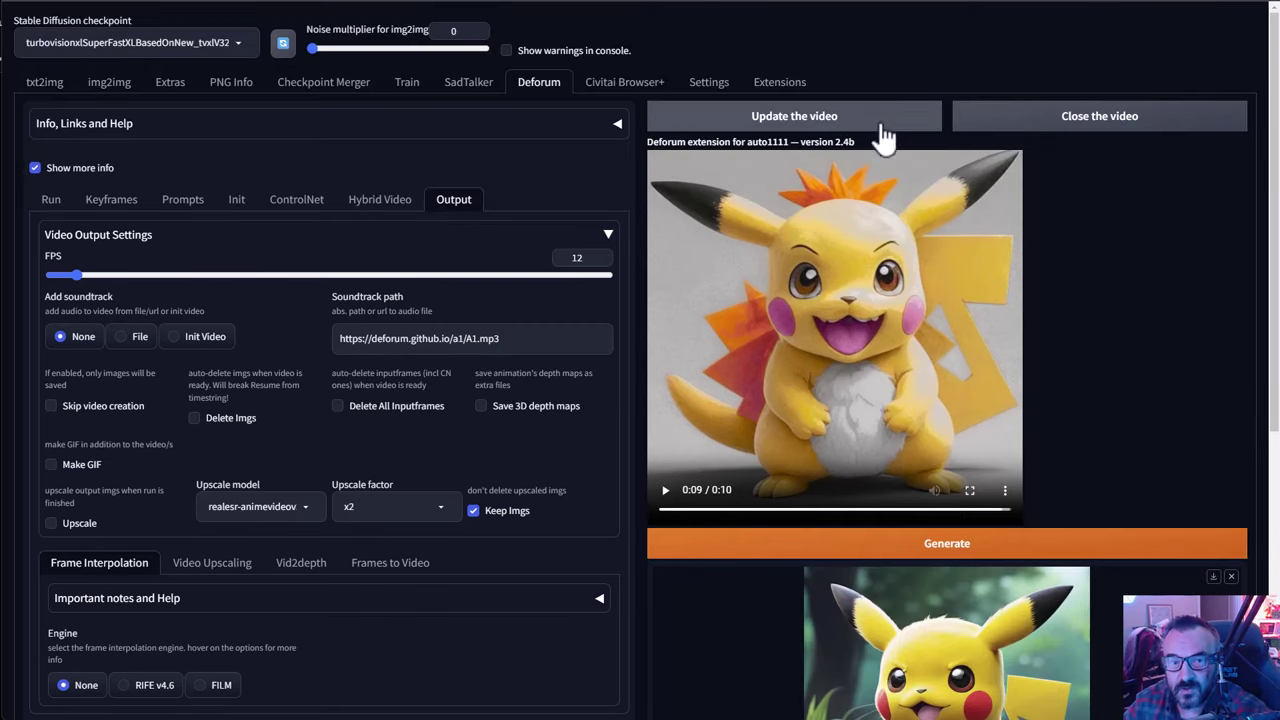
scroll(1078, 510, "down", 2)
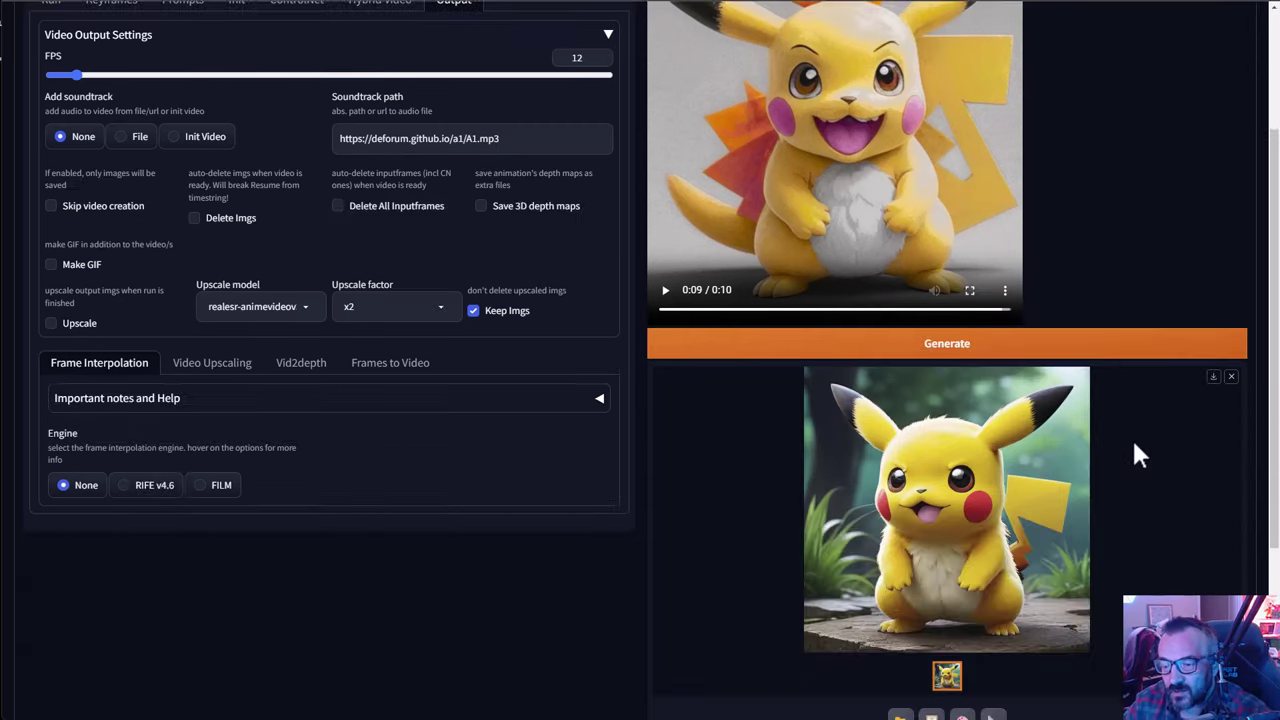
scroll(1080, 508, "up", 2)
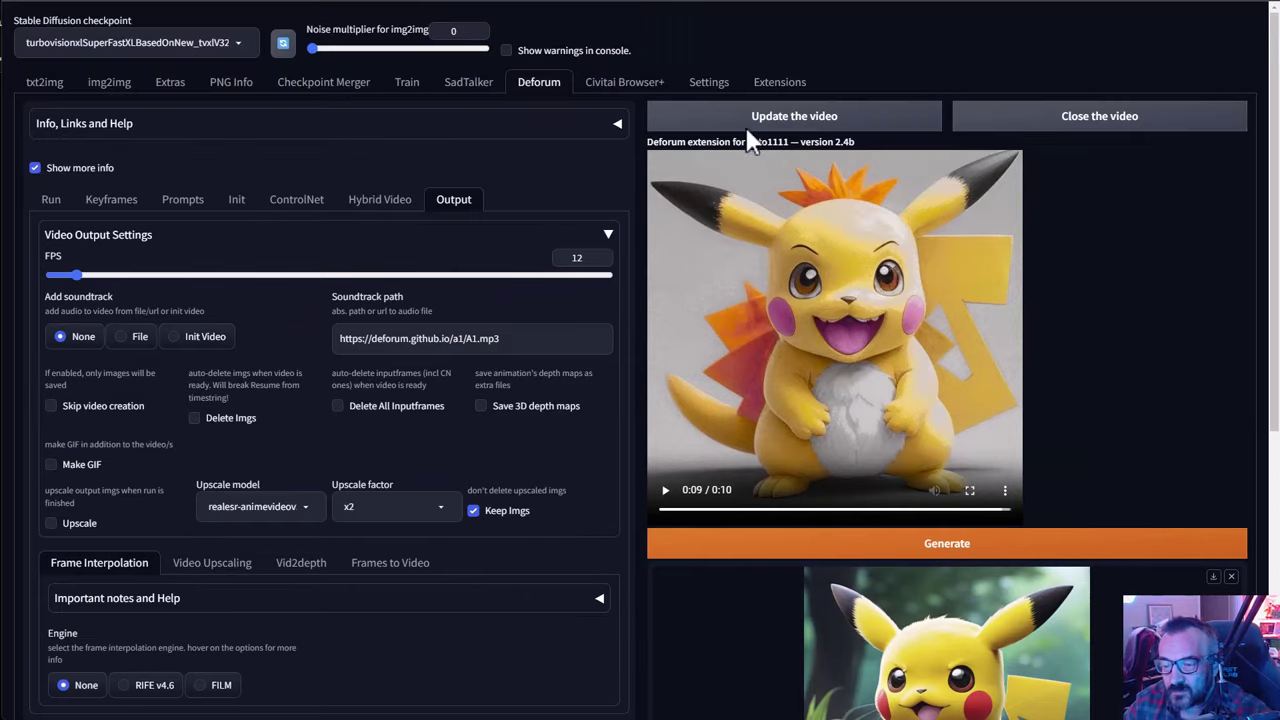
Load the newly generated Deforum animation into the video preview and play it back.
left_click(834, 118)
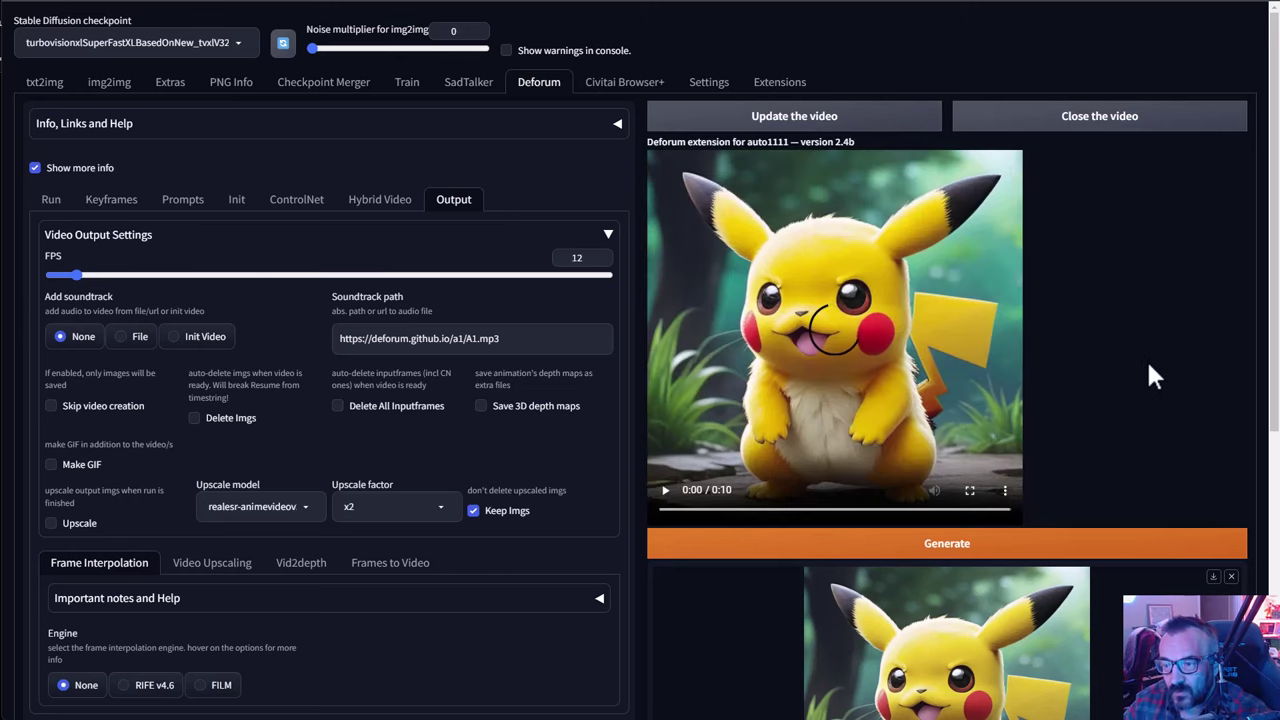
left_click(666, 491)
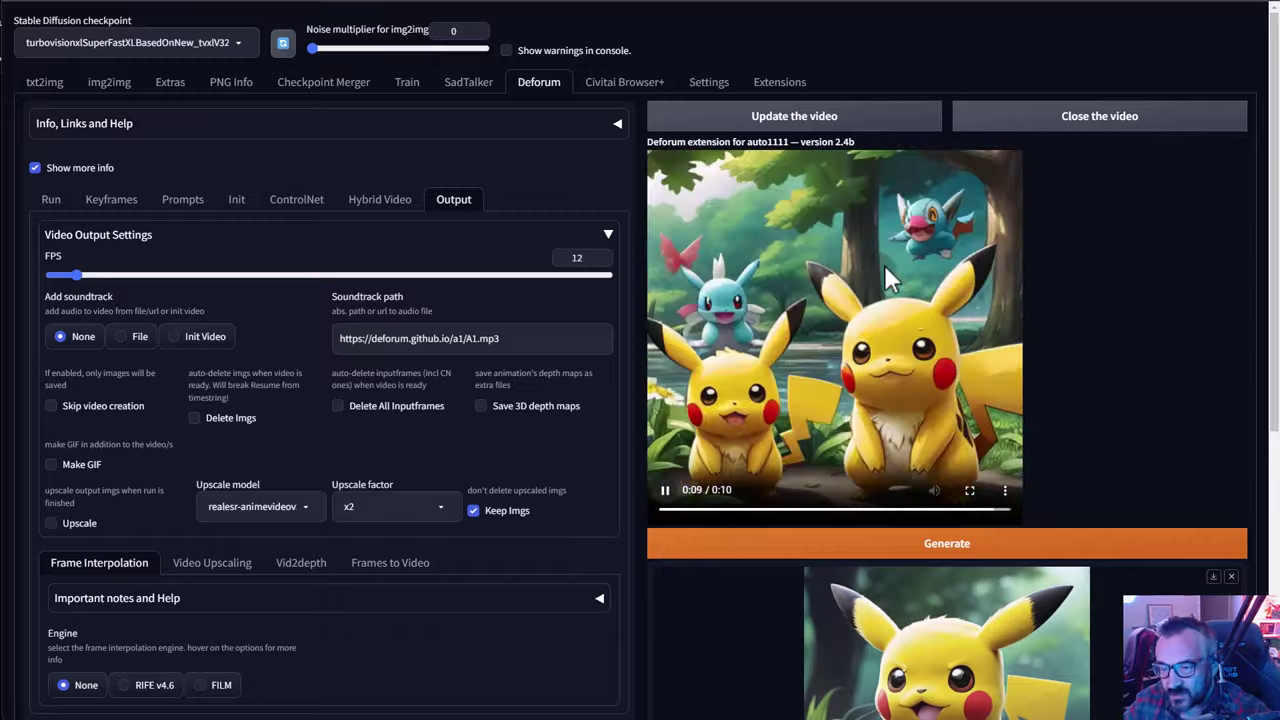
left_click(665, 492)
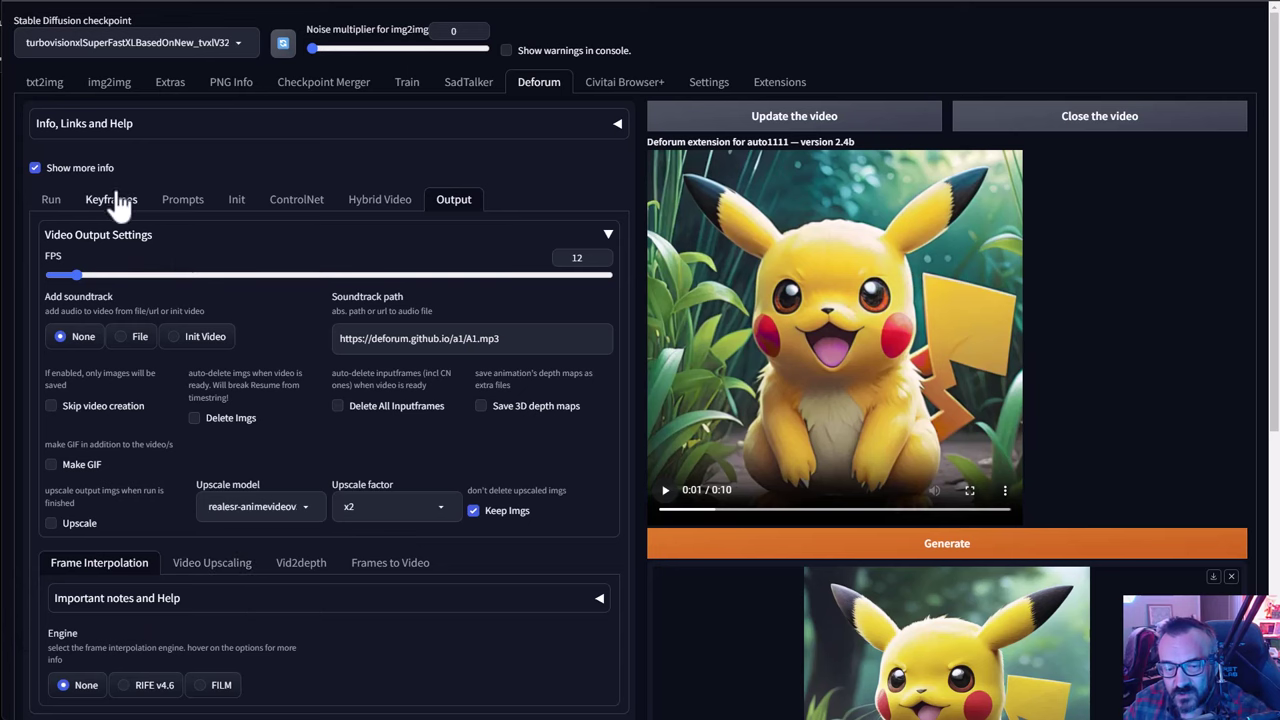
Review the Deforum run settings and the keyframe strength schedule used for the animation.
left_click(62, 210)
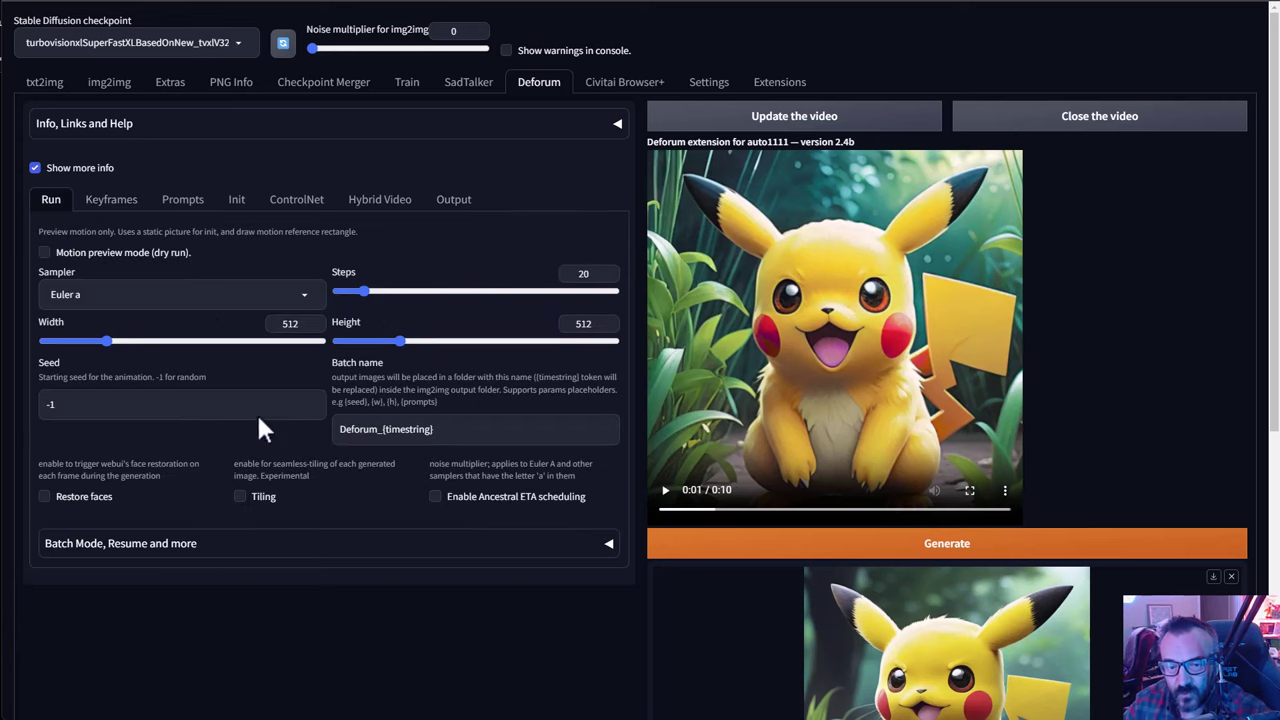
left_click(108, 197)
left_click(72, 445)
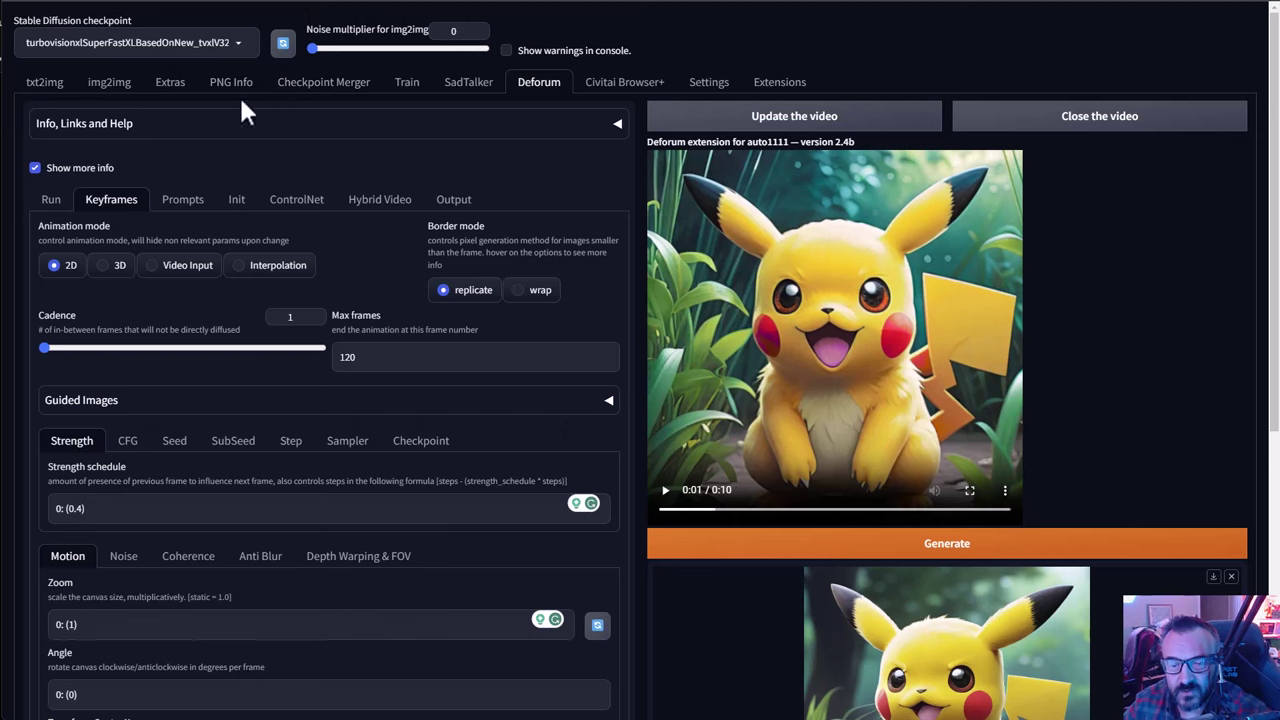
Switch the Stable Diffusion checkpoint to sd_xl_turbo_1.0_fp16.safetensors.
left_click(230, 42)
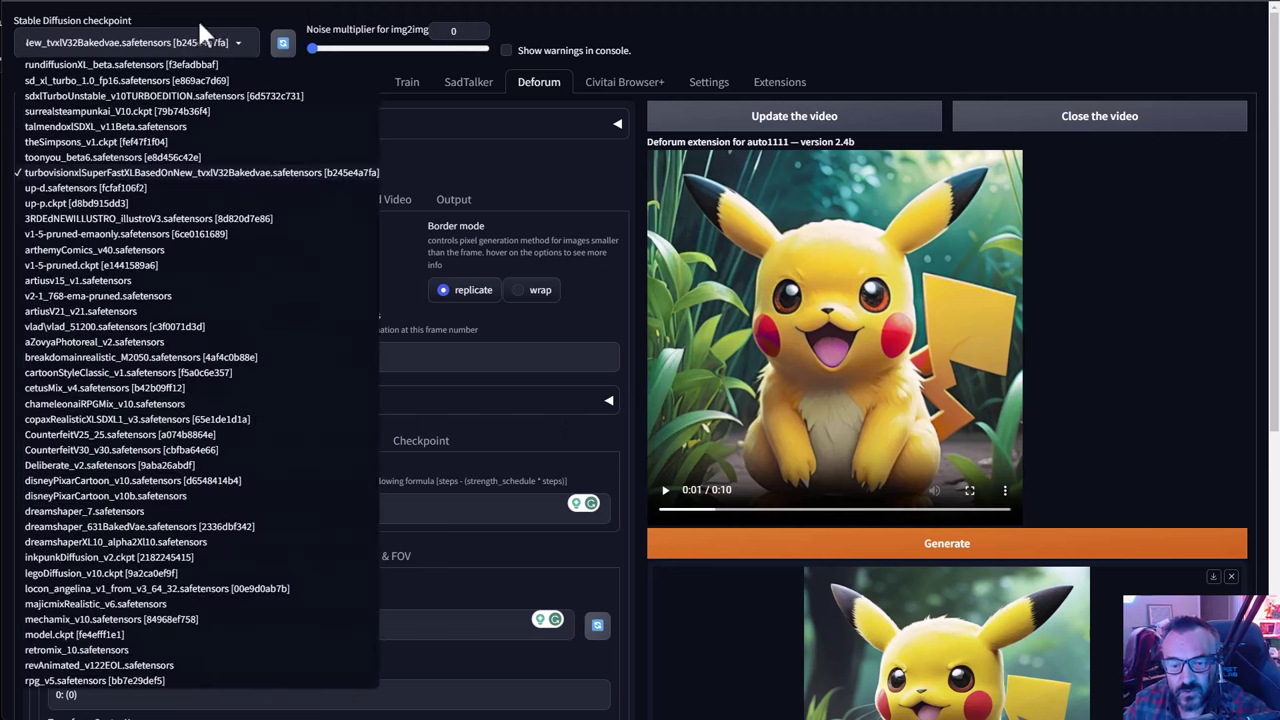
scroll(243, 409, "down", 1)
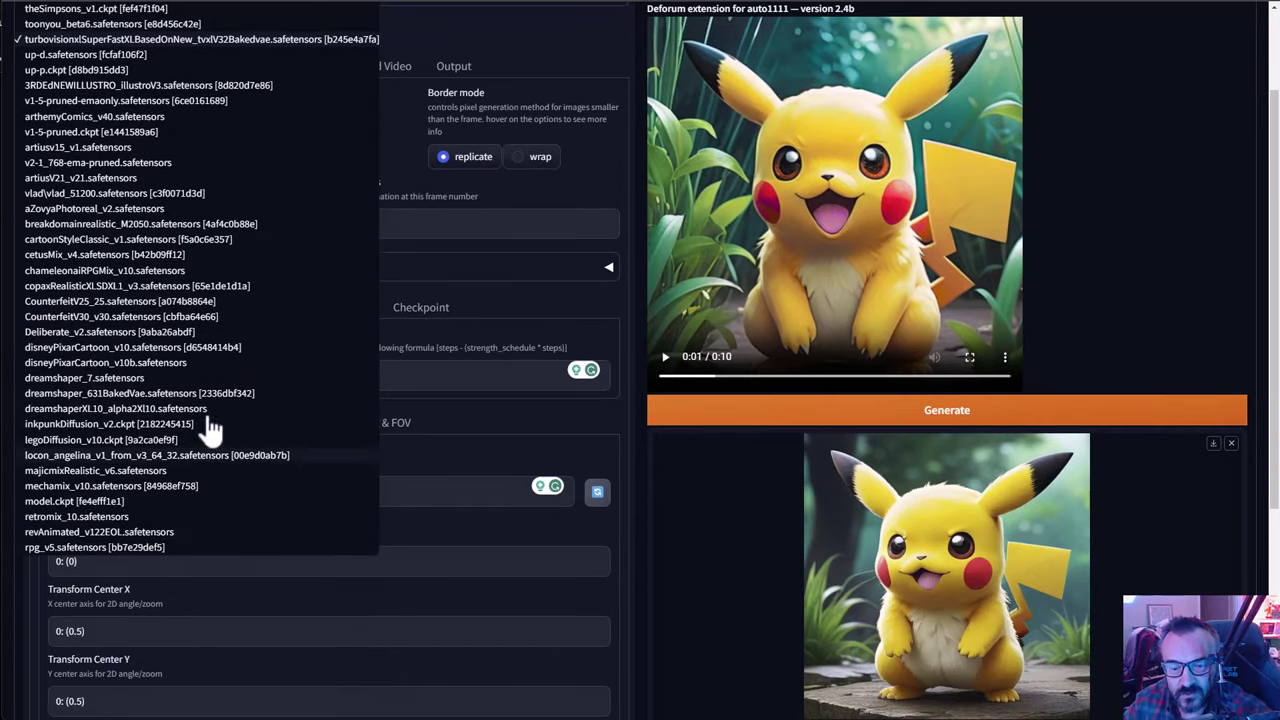
scroll(212, 428, "down", 2)
left_click(120, 470)
scroll(33, 63, "up", 1)
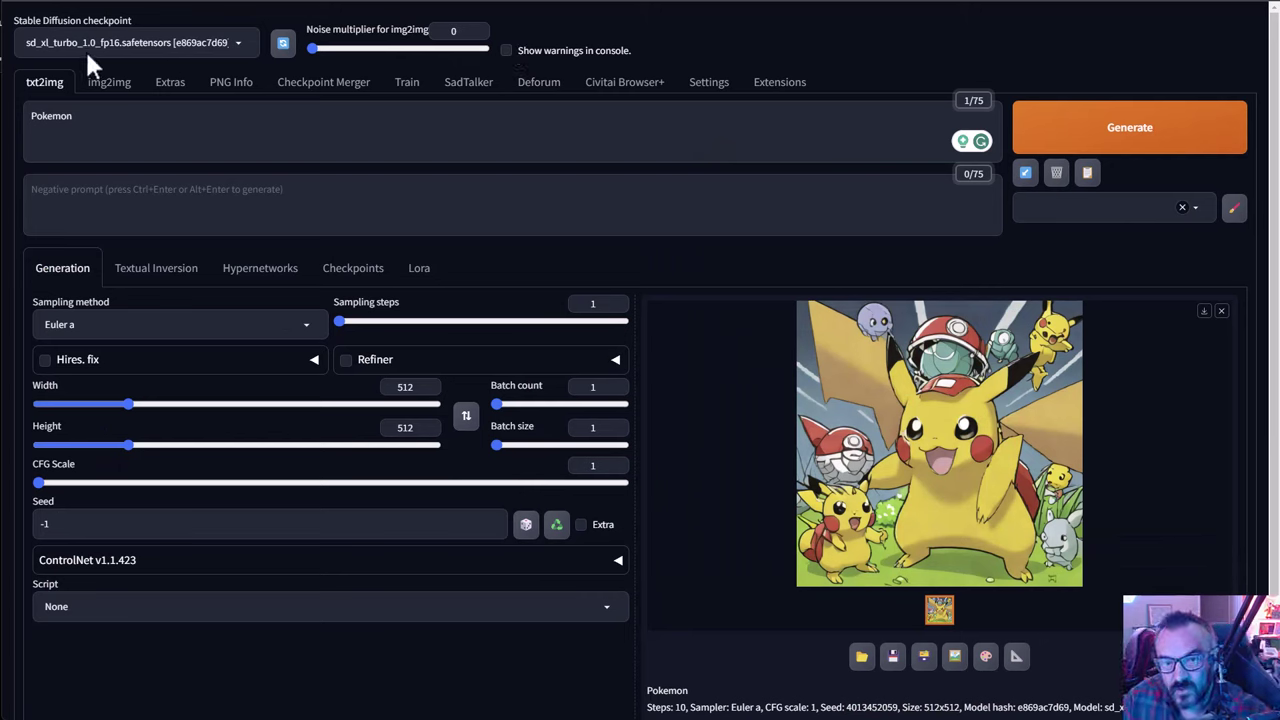
Generate txt2img test images of the Pokemon prompt with 1 and with 10 sampling steps at CFG scale 1.
left_click_drag(80, 120, 20, 118)
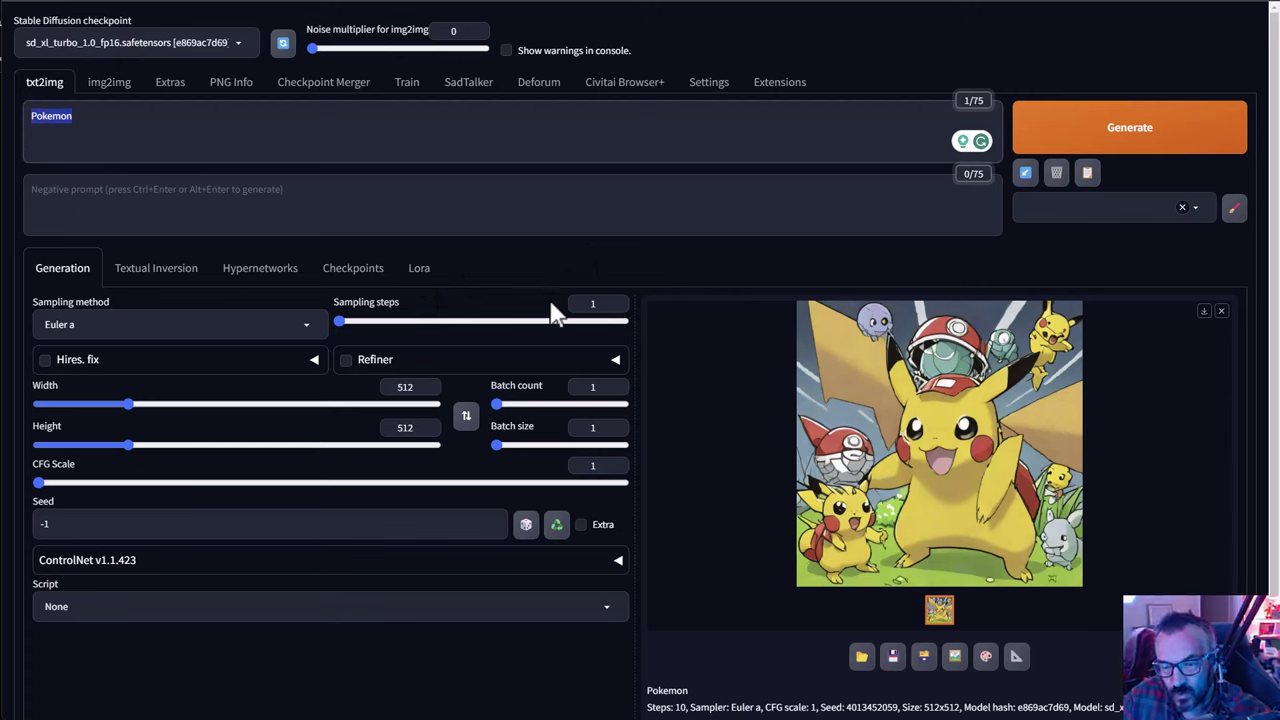
left_click(1129, 127)
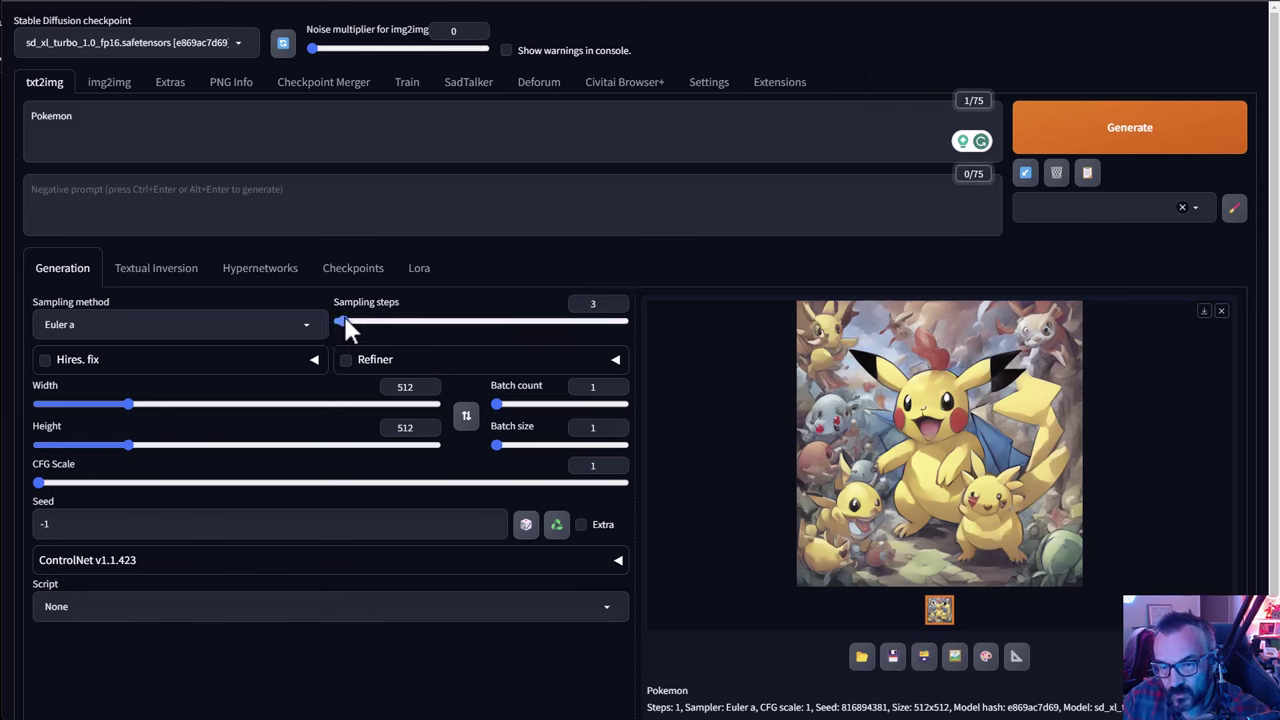
double_click(600, 304)
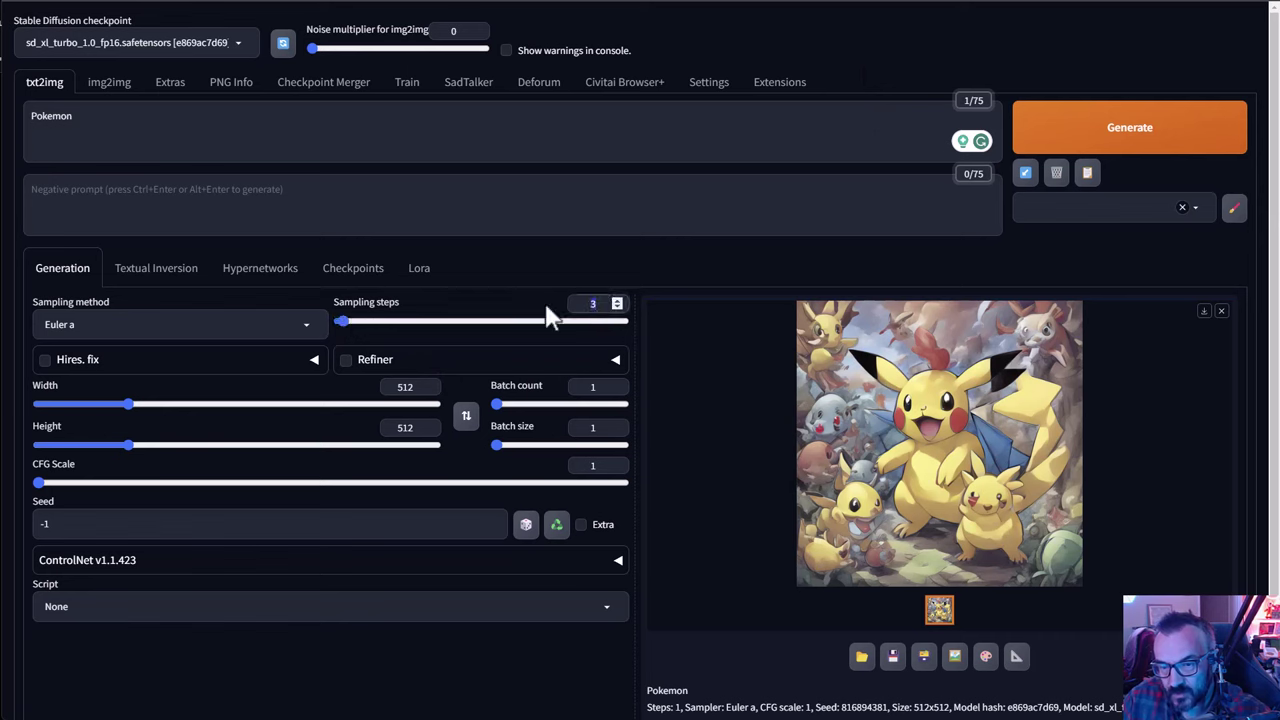
type("10")
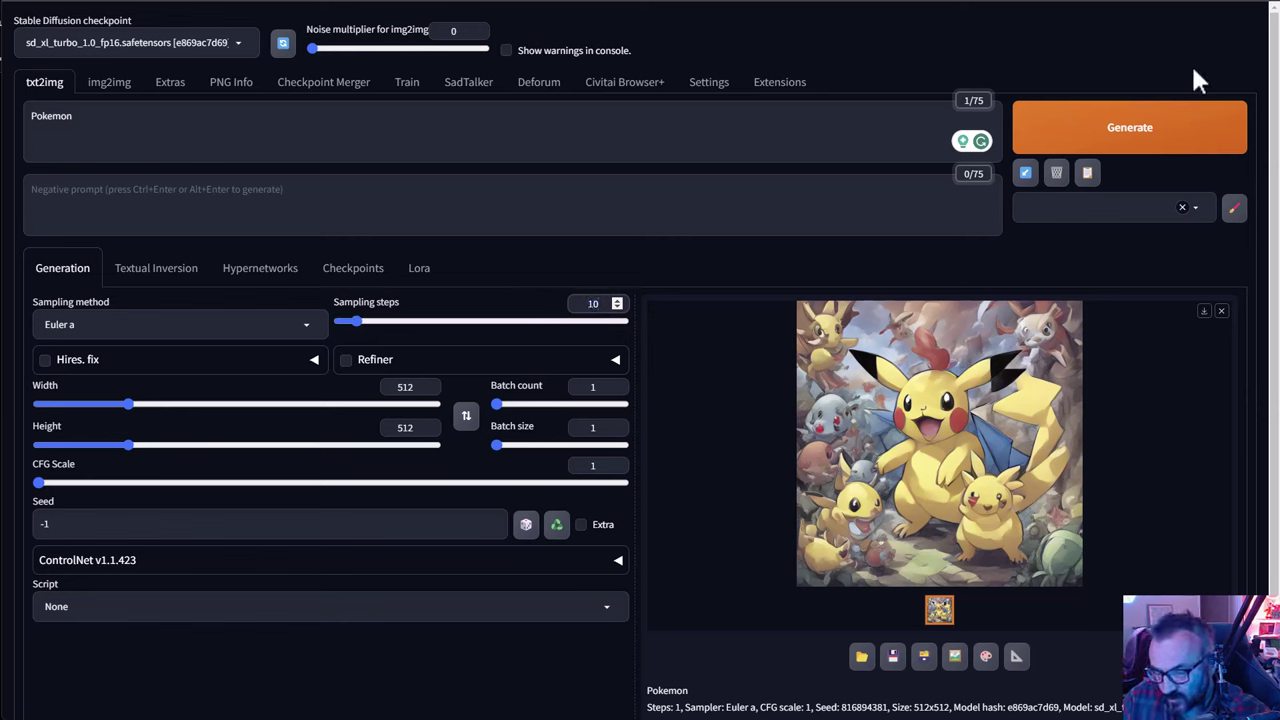
left_click(1092, 142)
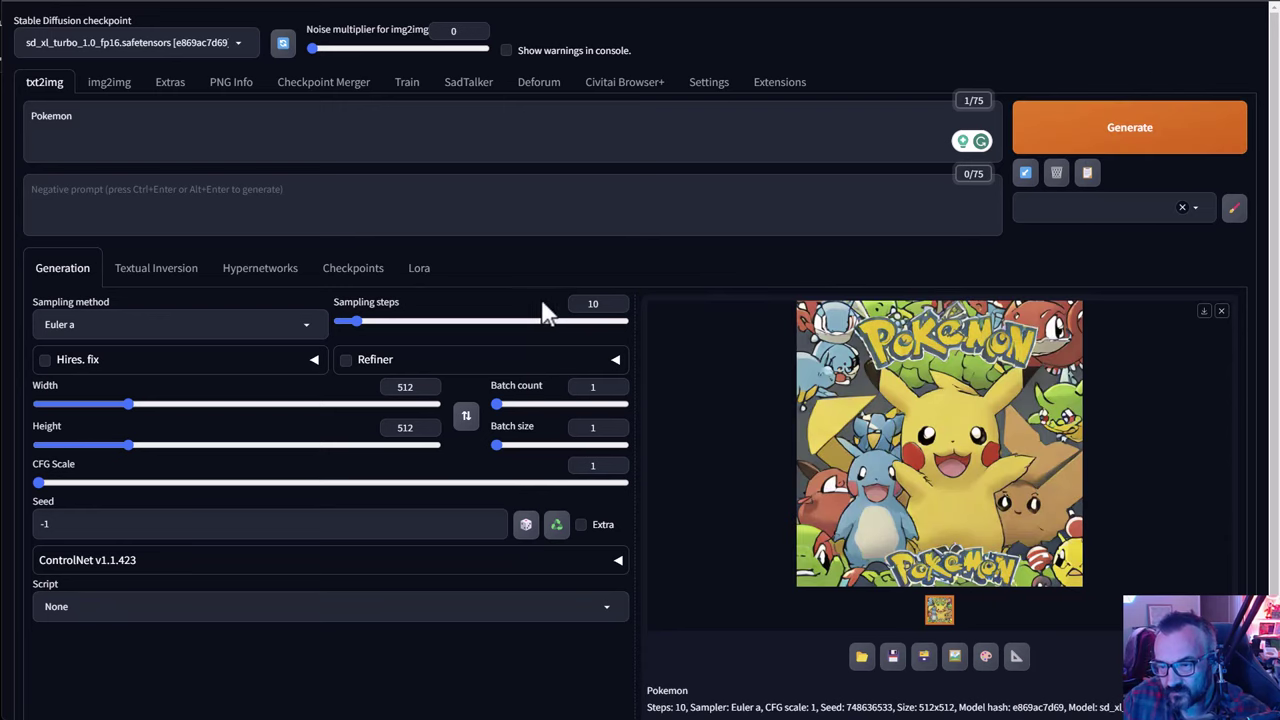
Generate further Pokemon test images with 2 and with 3 sampling steps.
double_click(600, 303)
type("2")
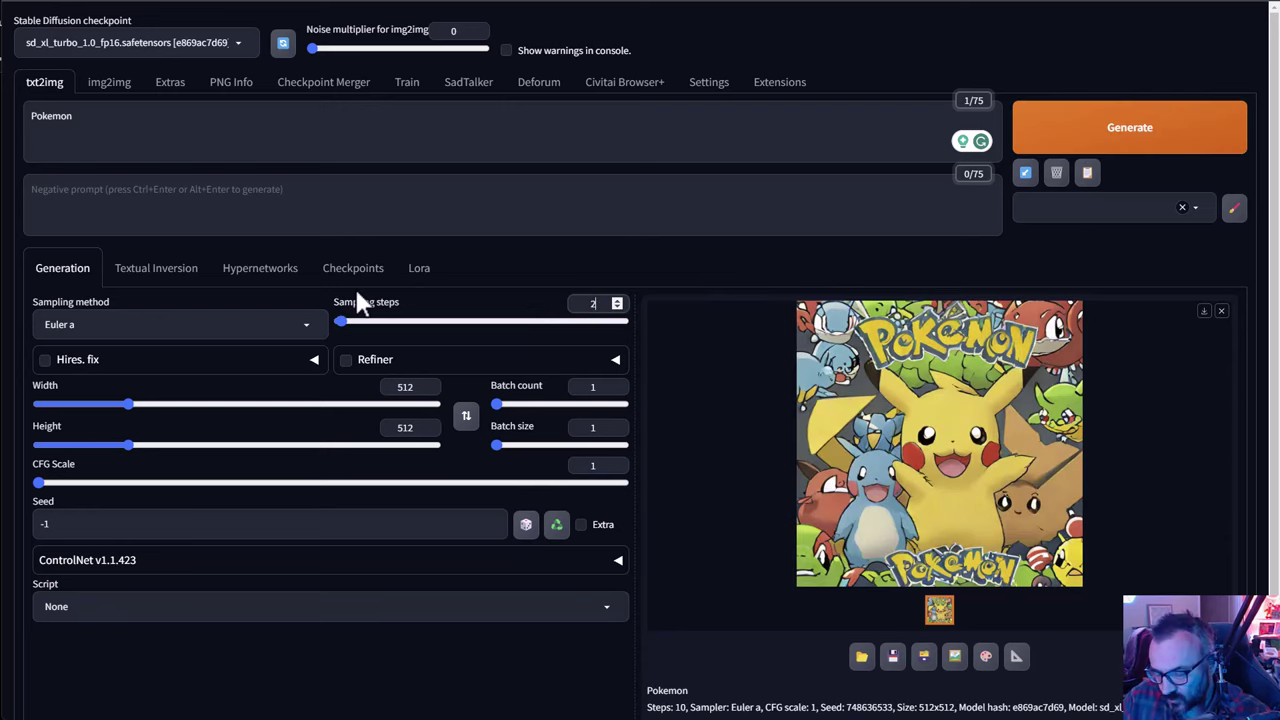
left_click(1165, 145)
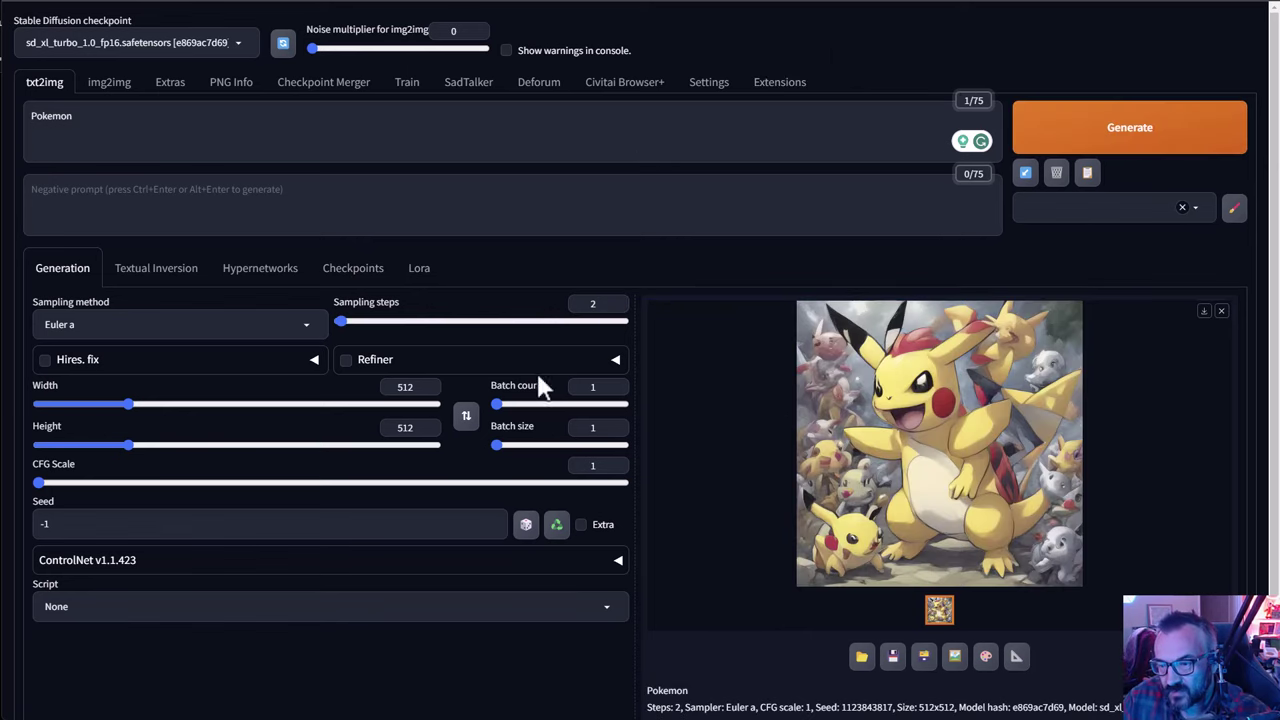
double_click(593, 303)
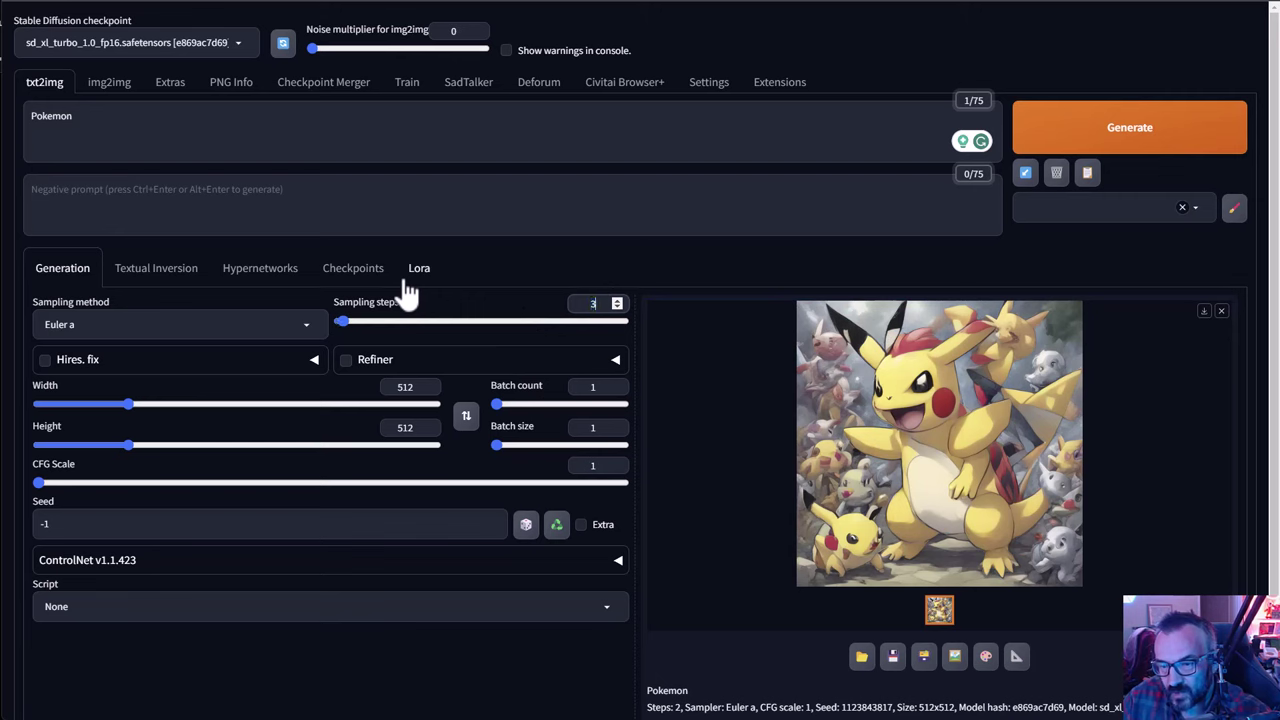
left_click(1125, 148)
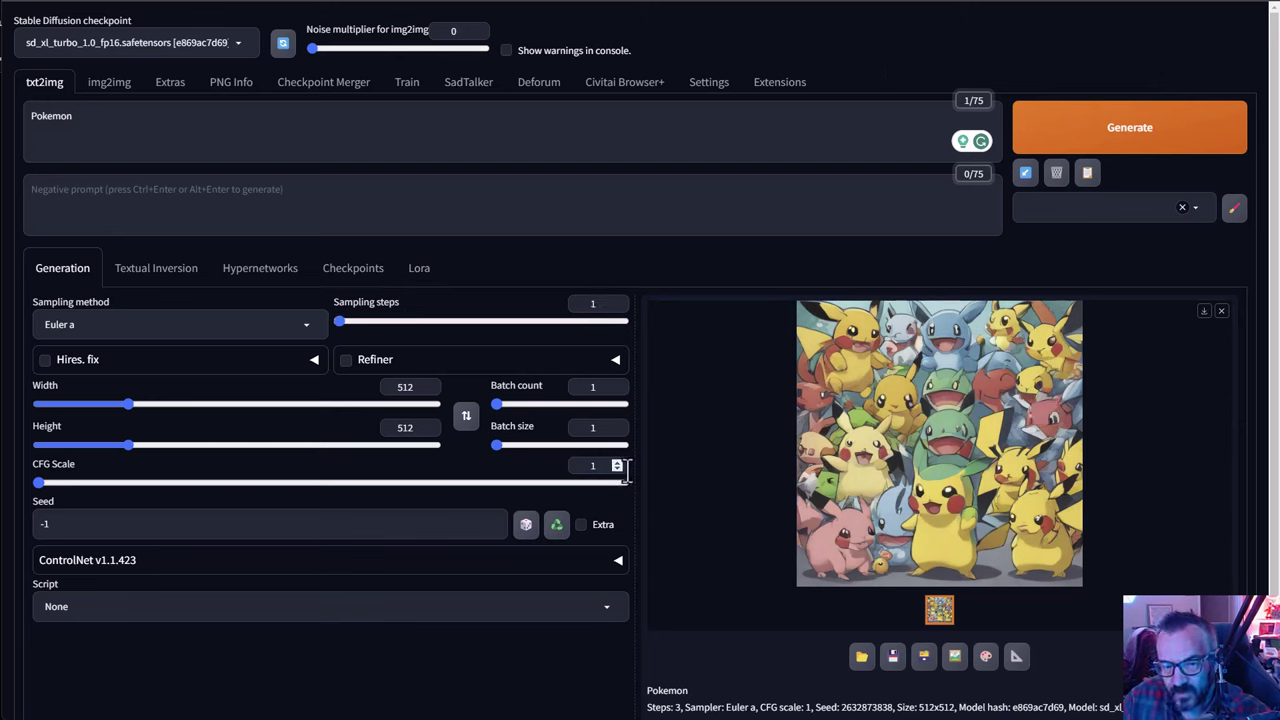
Generate a Pokemon test image with 1 sampling step and a CFG scale of 2.
type("2")
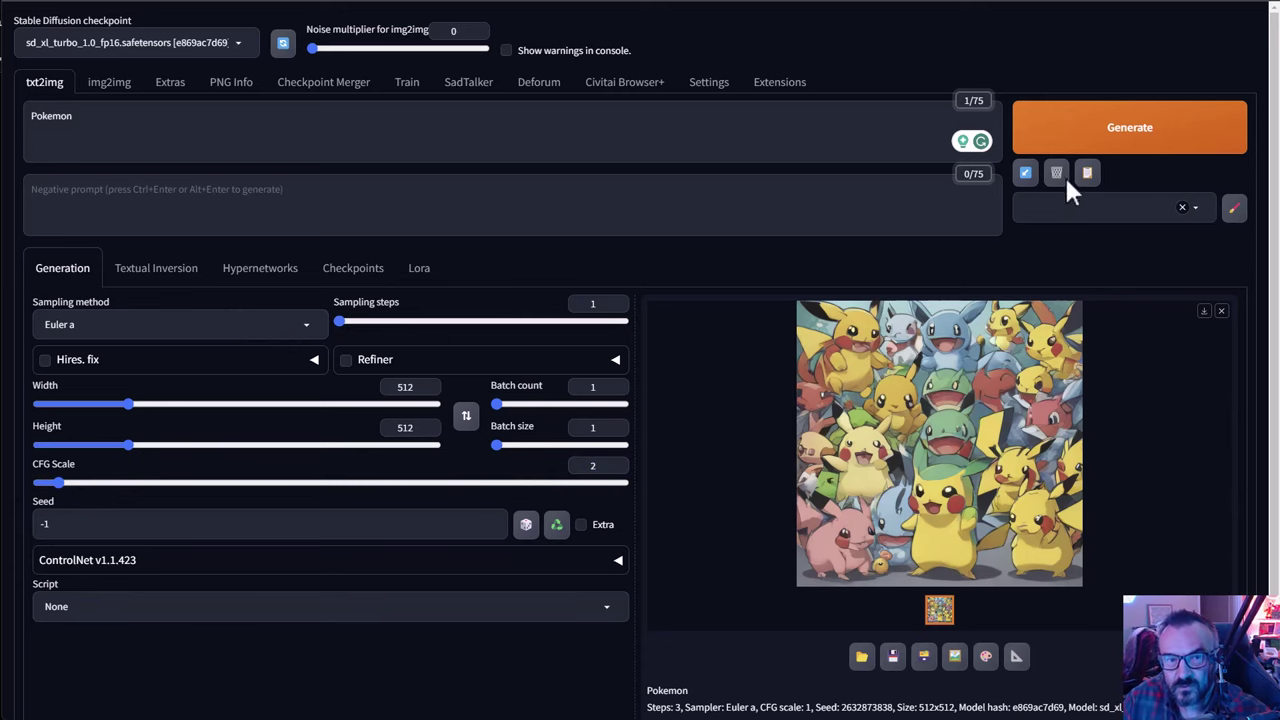
left_click(1115, 130)
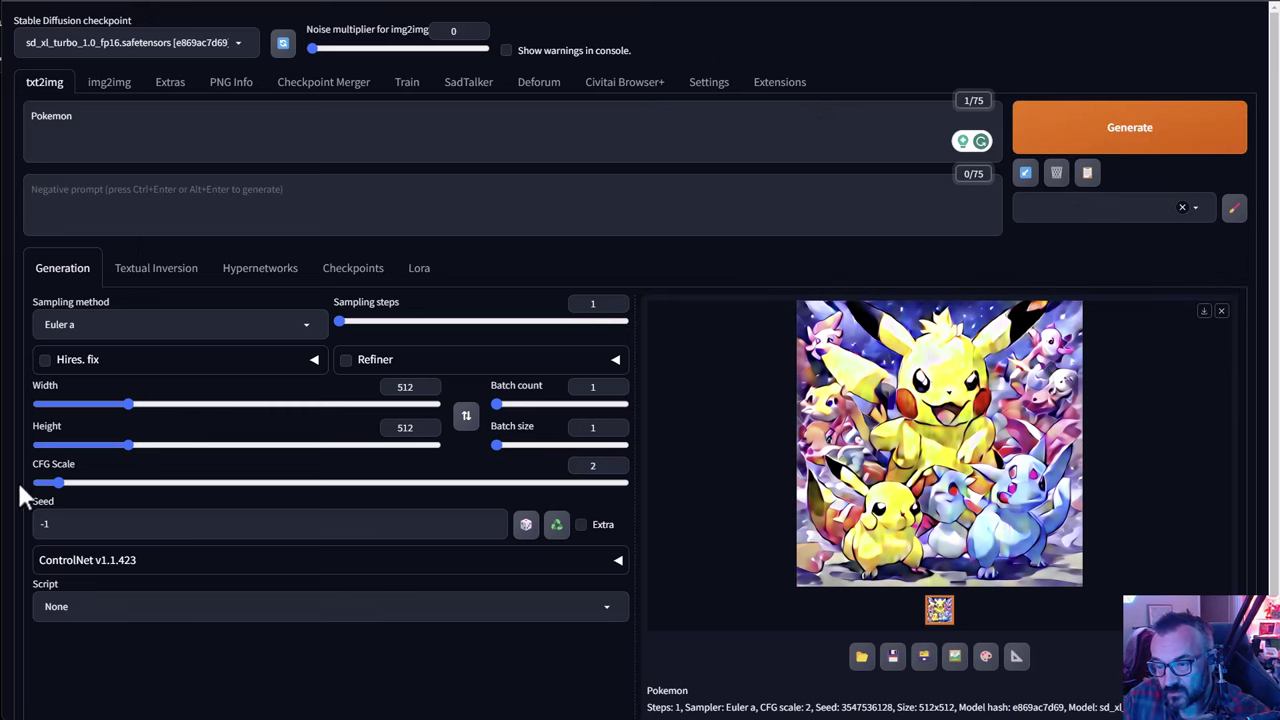
Set the CFG scale back to 1 and generate a Pokemon test image with 5 sampling steps.
left_click_drag(57, 482, 38, 482)
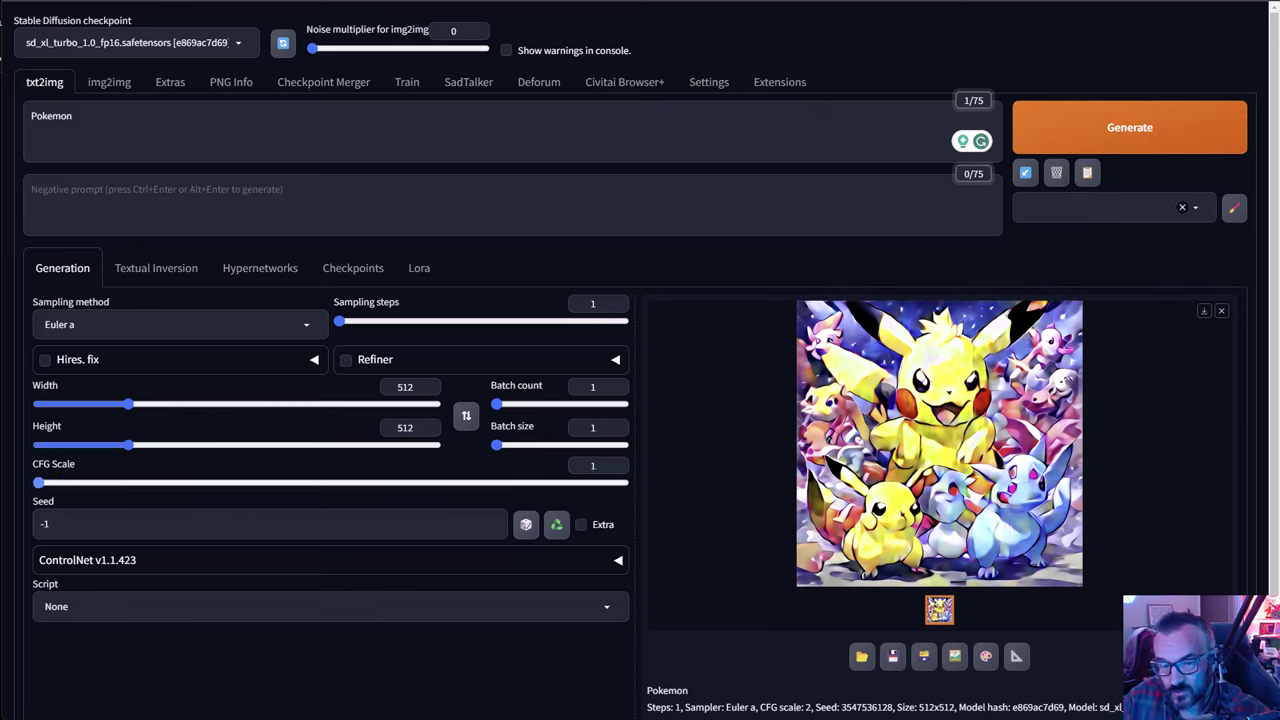
double_click(600, 303)
type("5")
left_click(1220, 121)
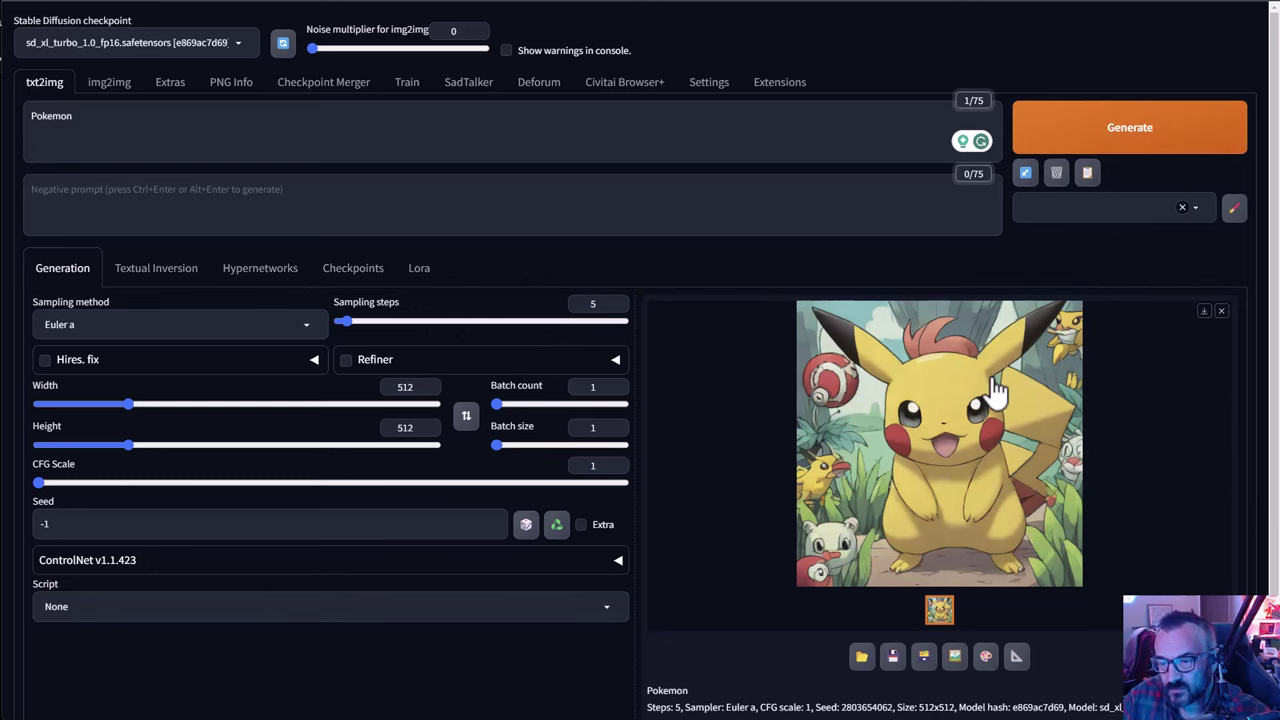
Return to Deforum and set the steps in its run settings to 5.
left_click(538, 82)
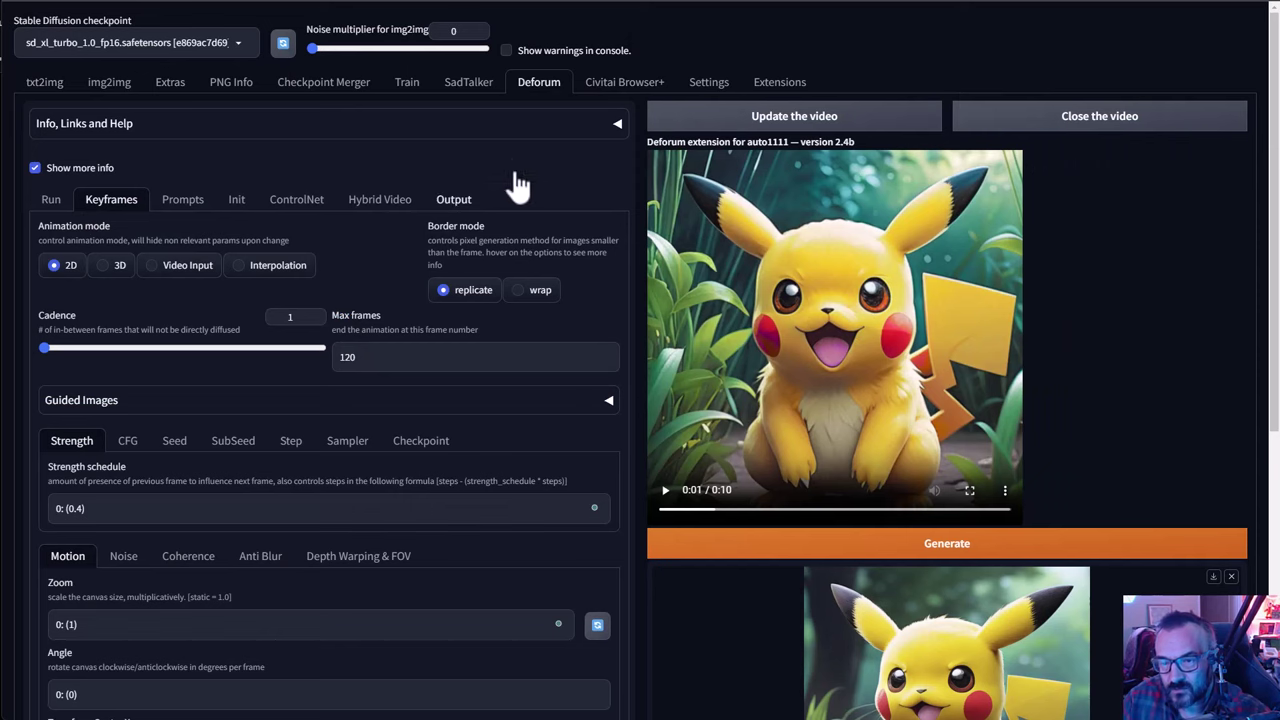
left_click(50, 203)
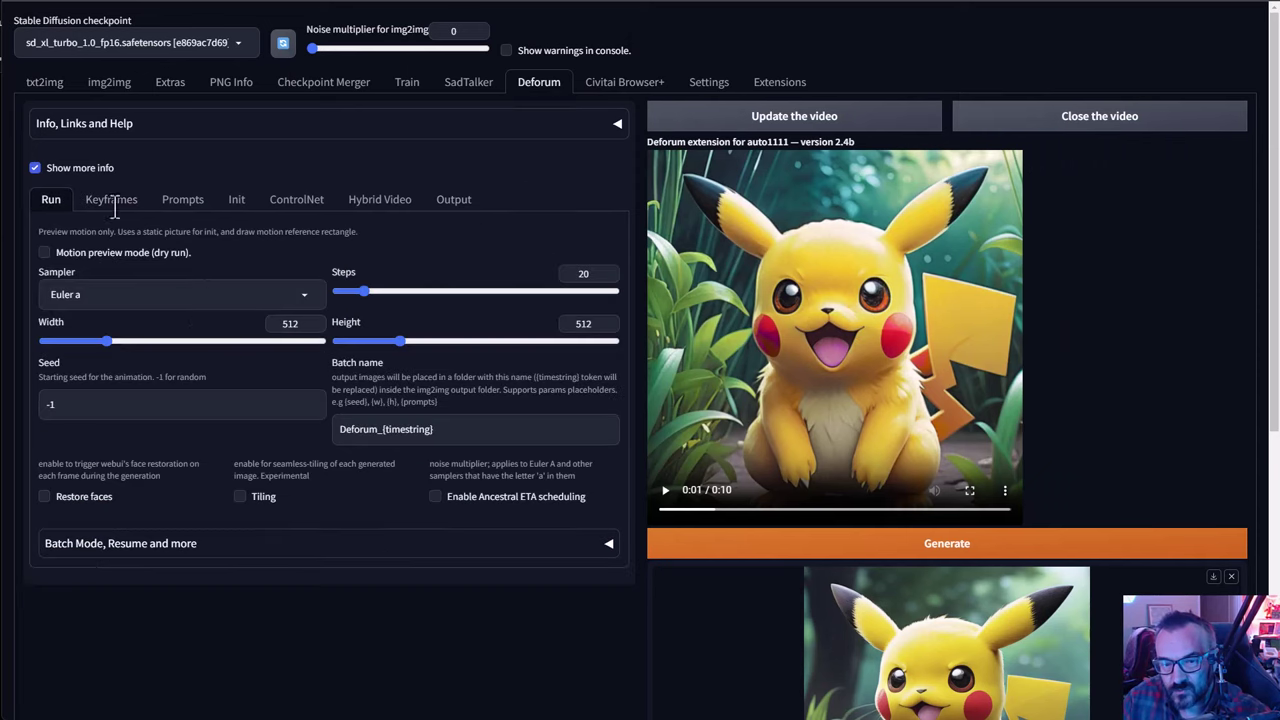
double_click(583, 273)
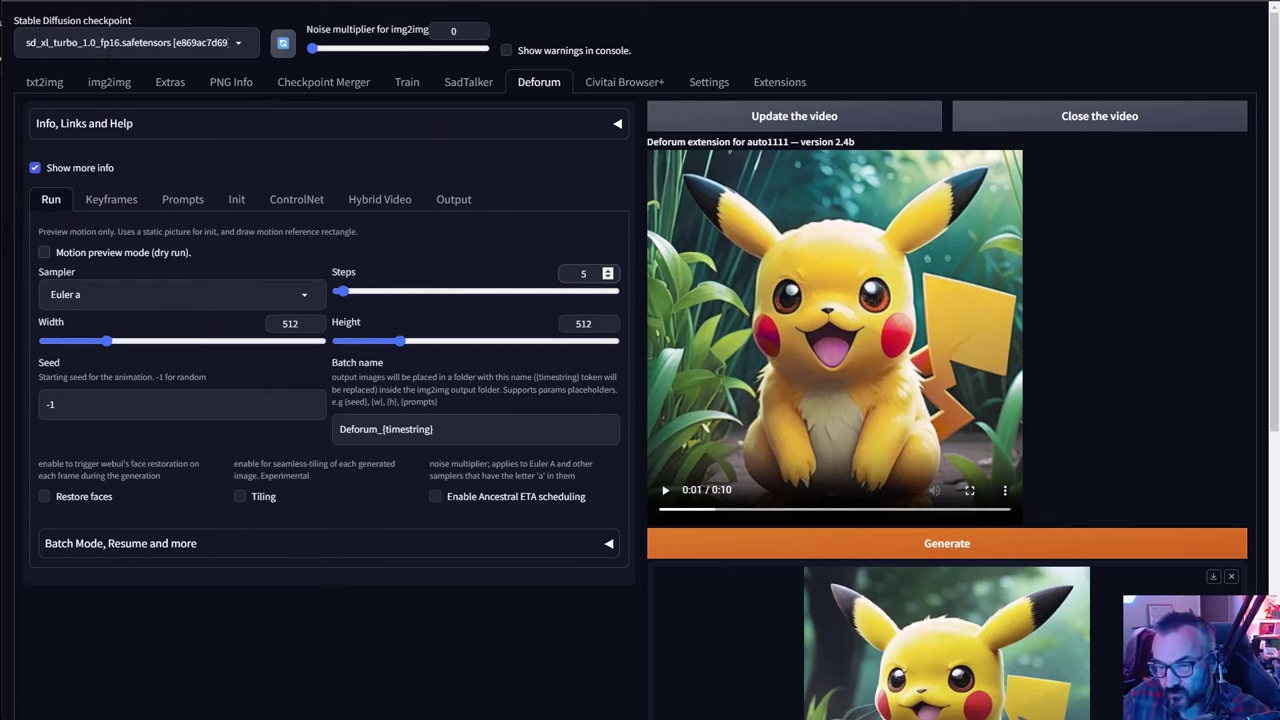
Check the CFG scale schedule in the keyframe settings and set the strength schedule to 0: (0.65).
left_click(111, 200)
left_click(128, 440)
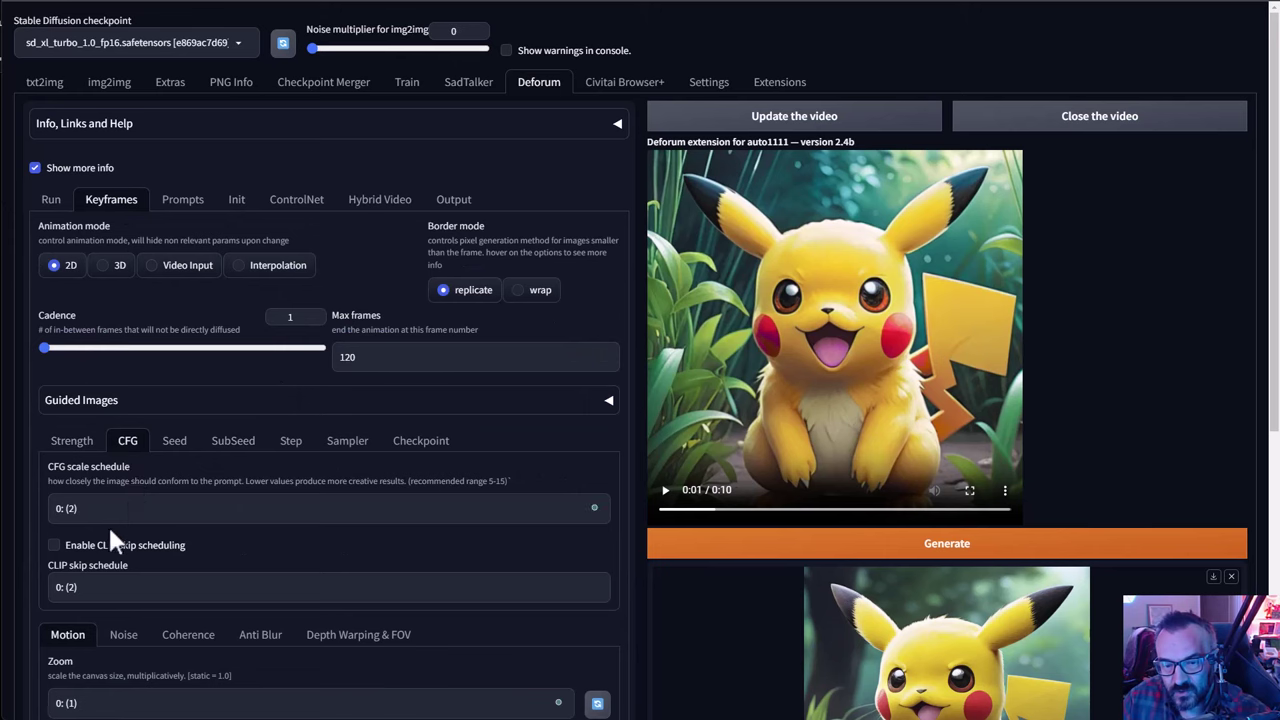
left_click(83, 509)
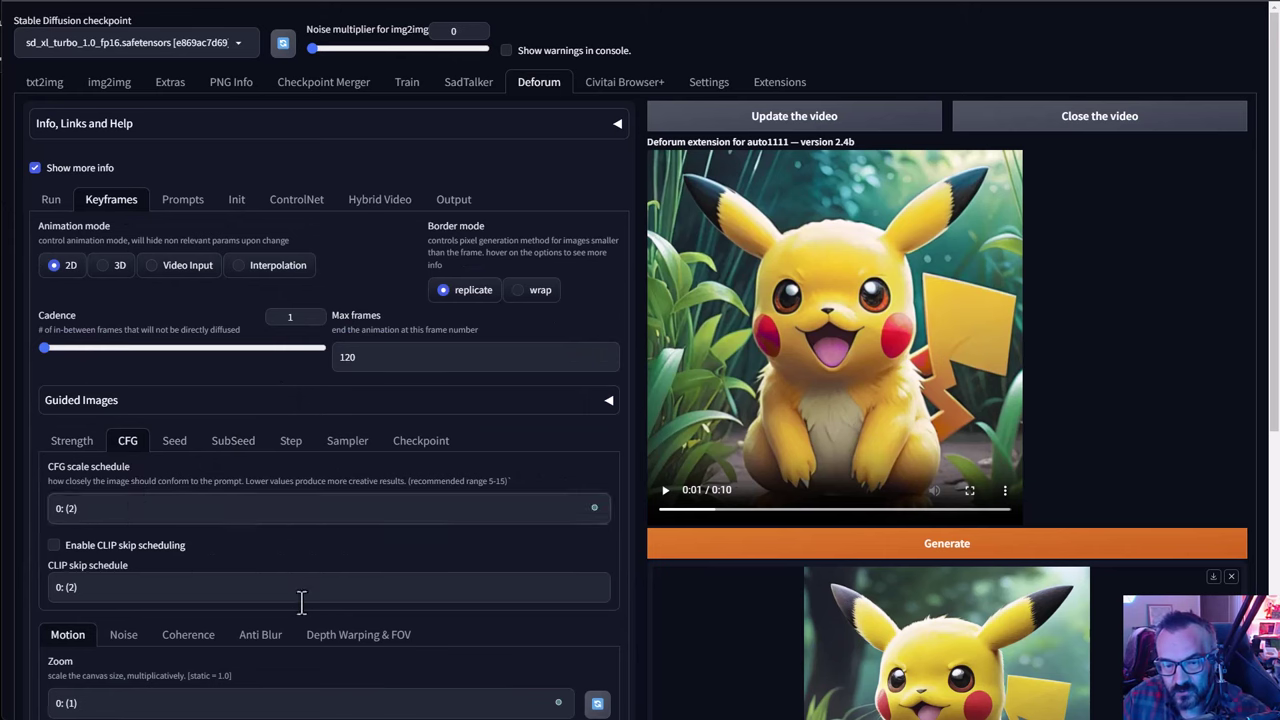
left_click(80, 442)
left_click(78, 509)
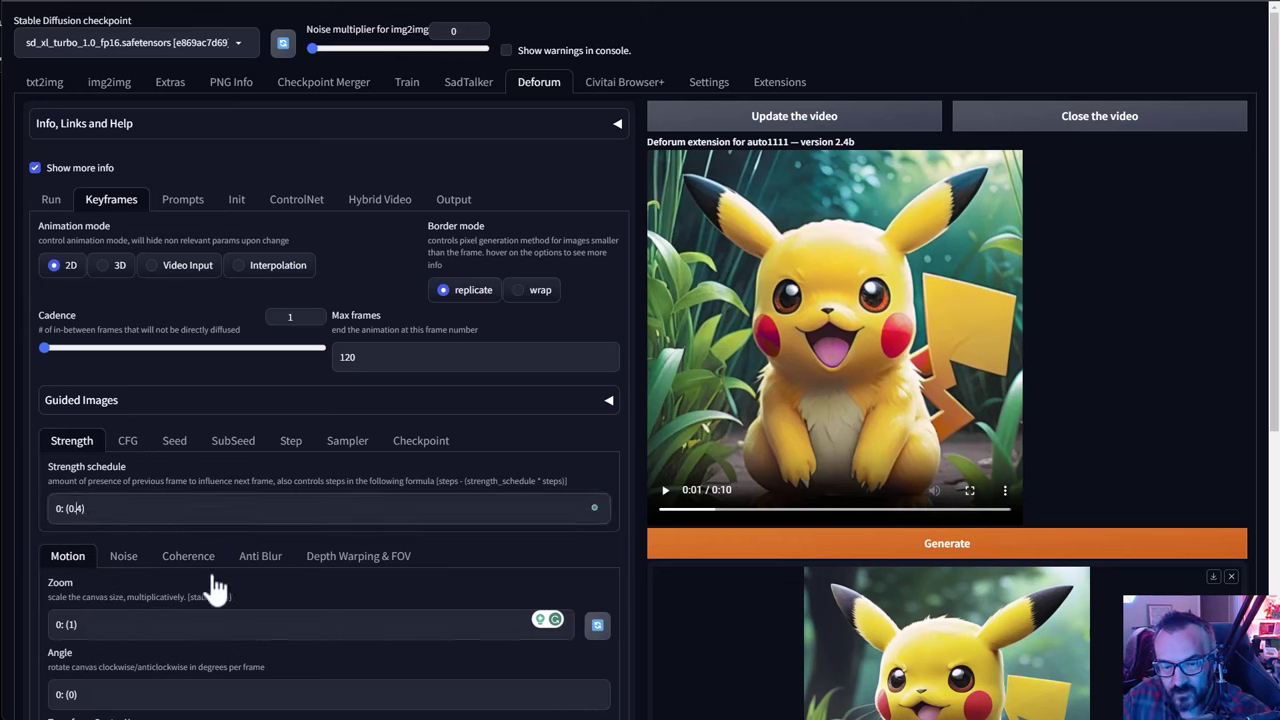
key("BackSpace")
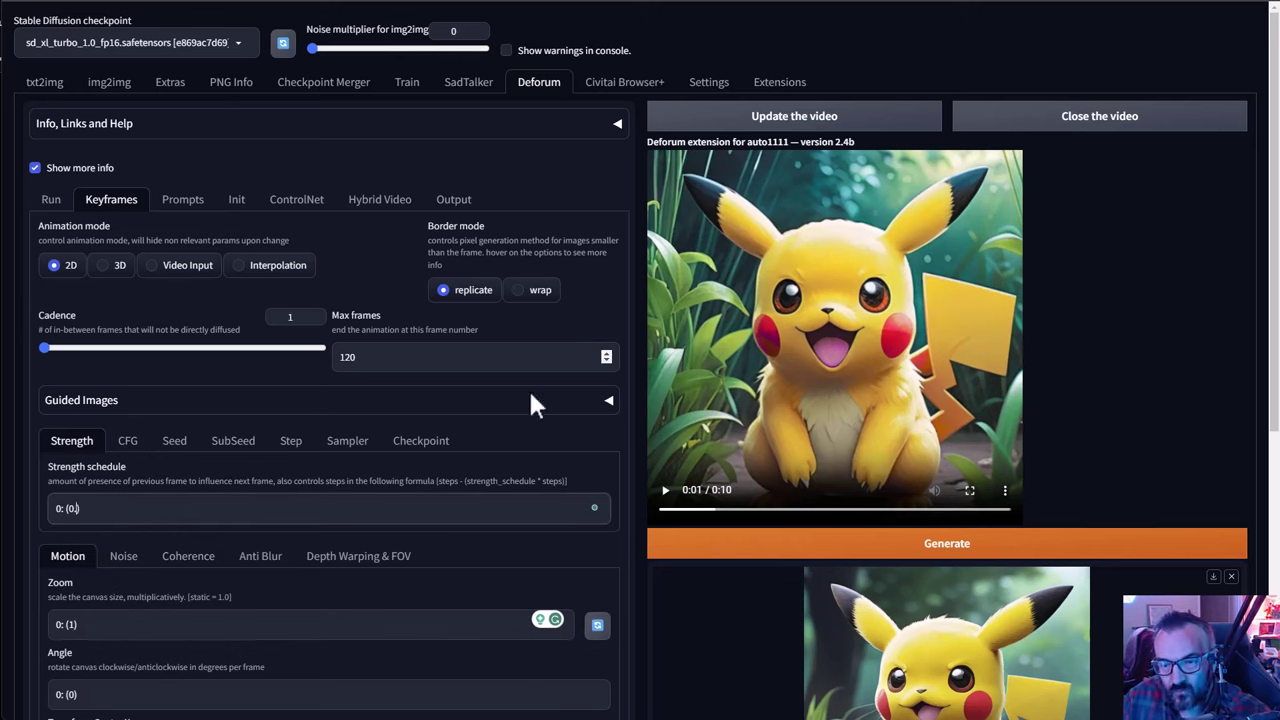
type(".")
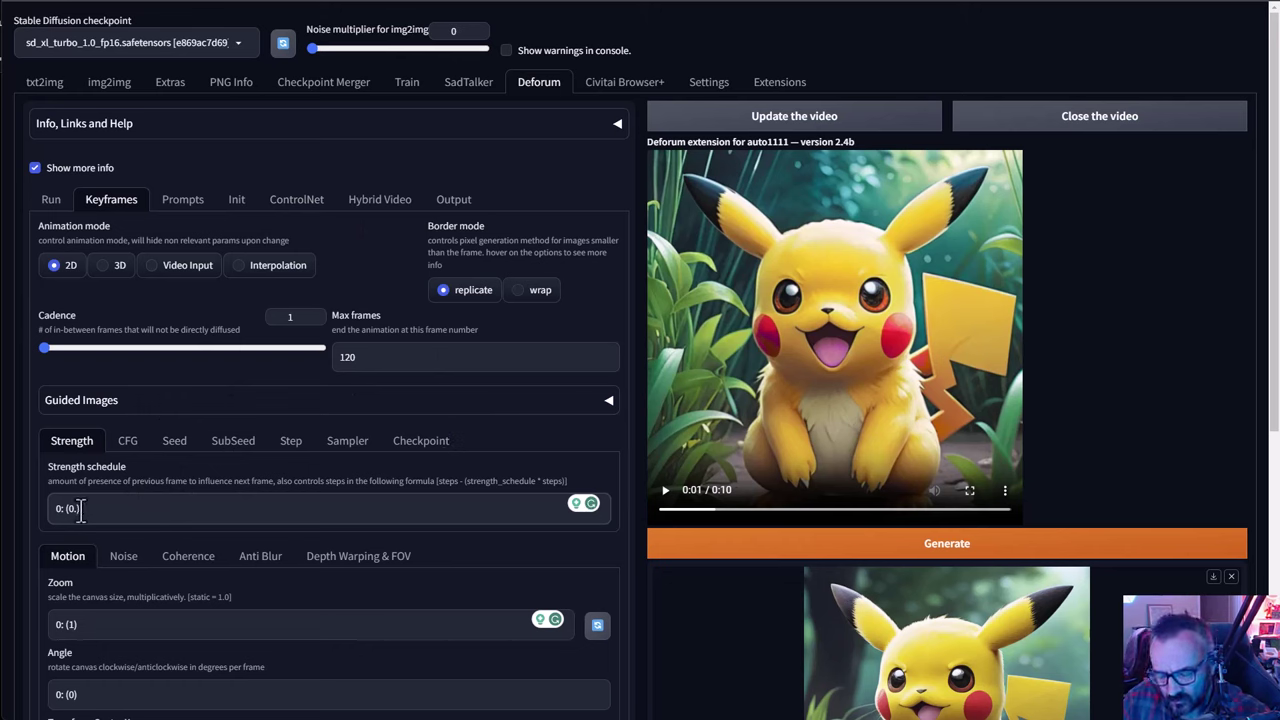
type("5")
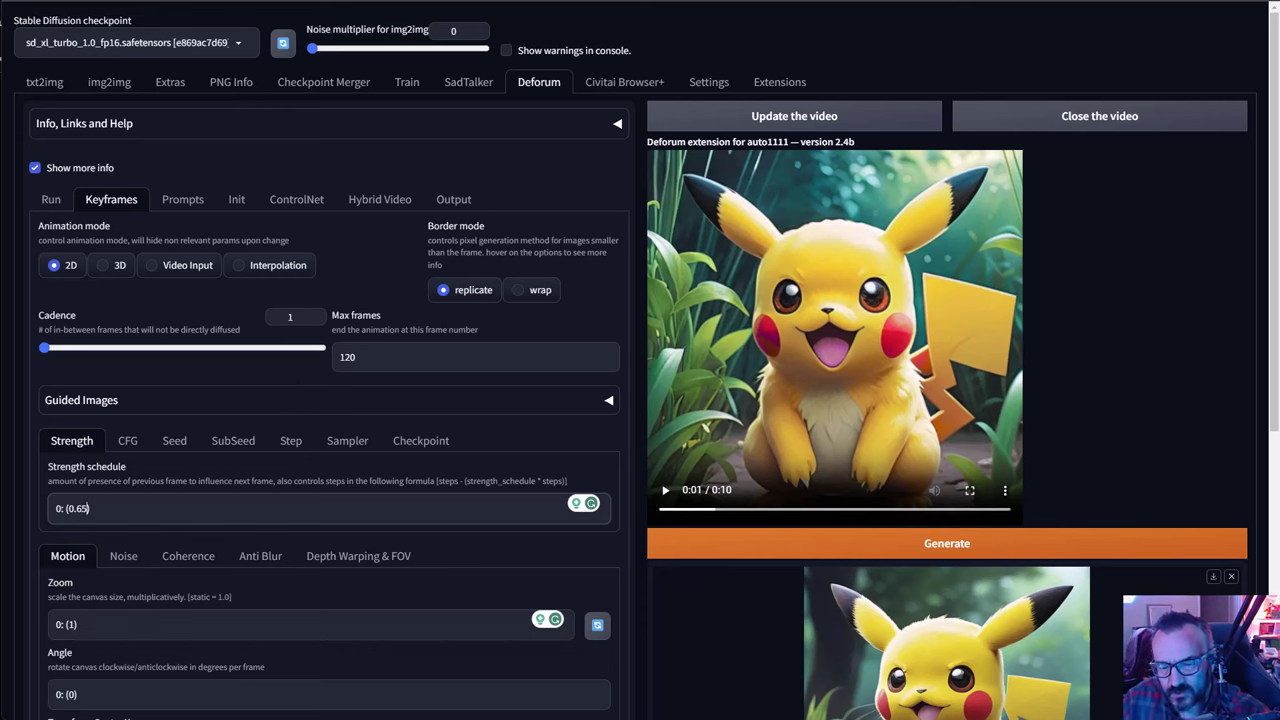
Review the remaining keyframe schedules, including the checkpoint schedule, as well as the animation prompts and video output settings.
left_click(128, 440)
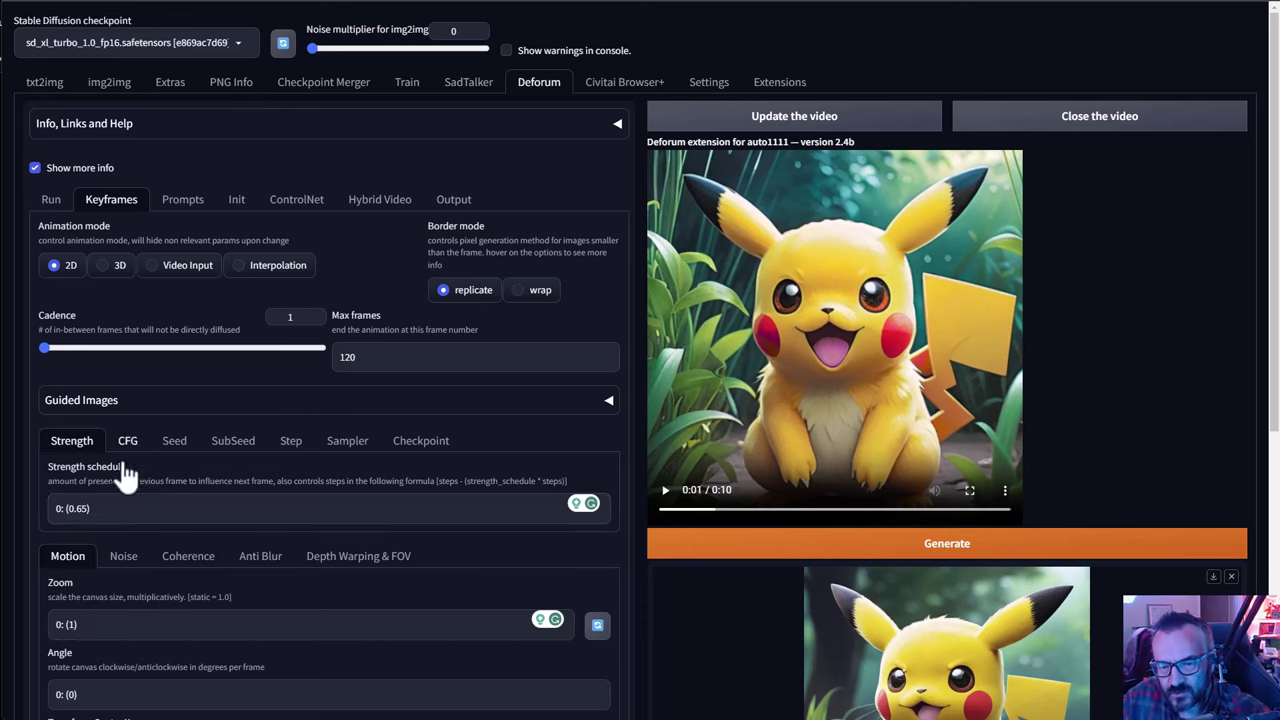
left_click(435, 442)
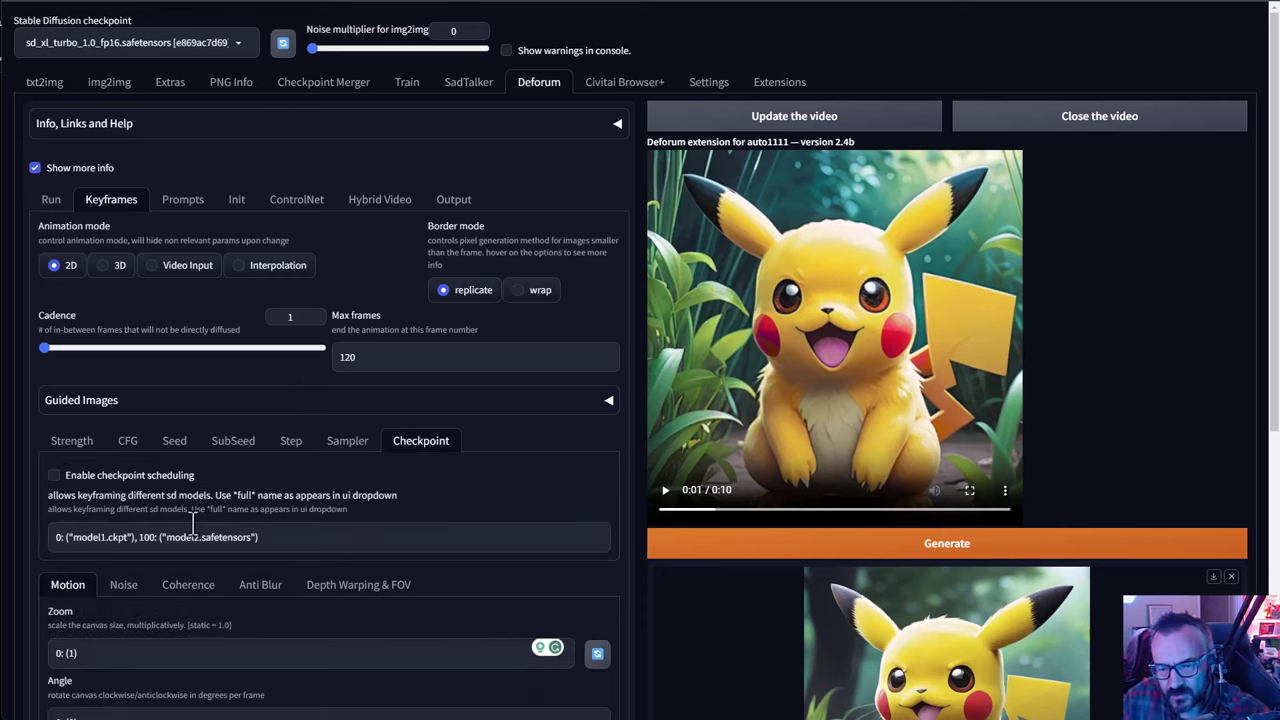
left_click(64, 441)
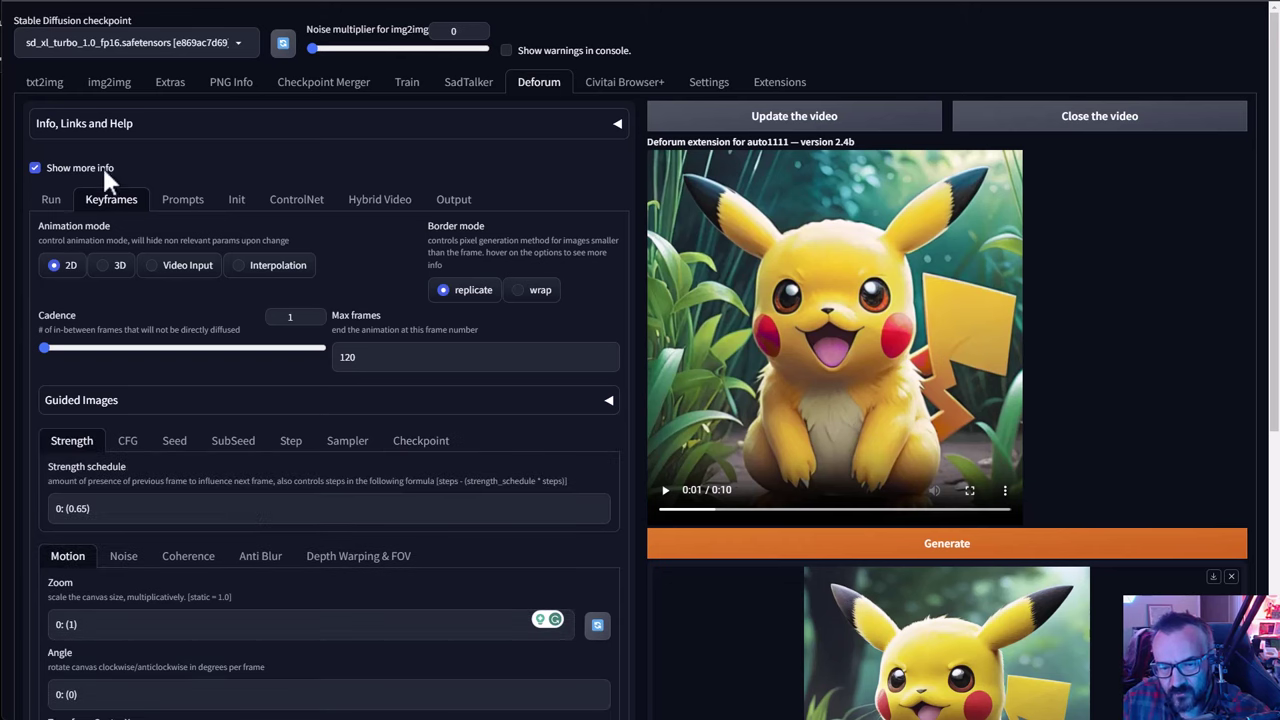
left_click(182, 199)
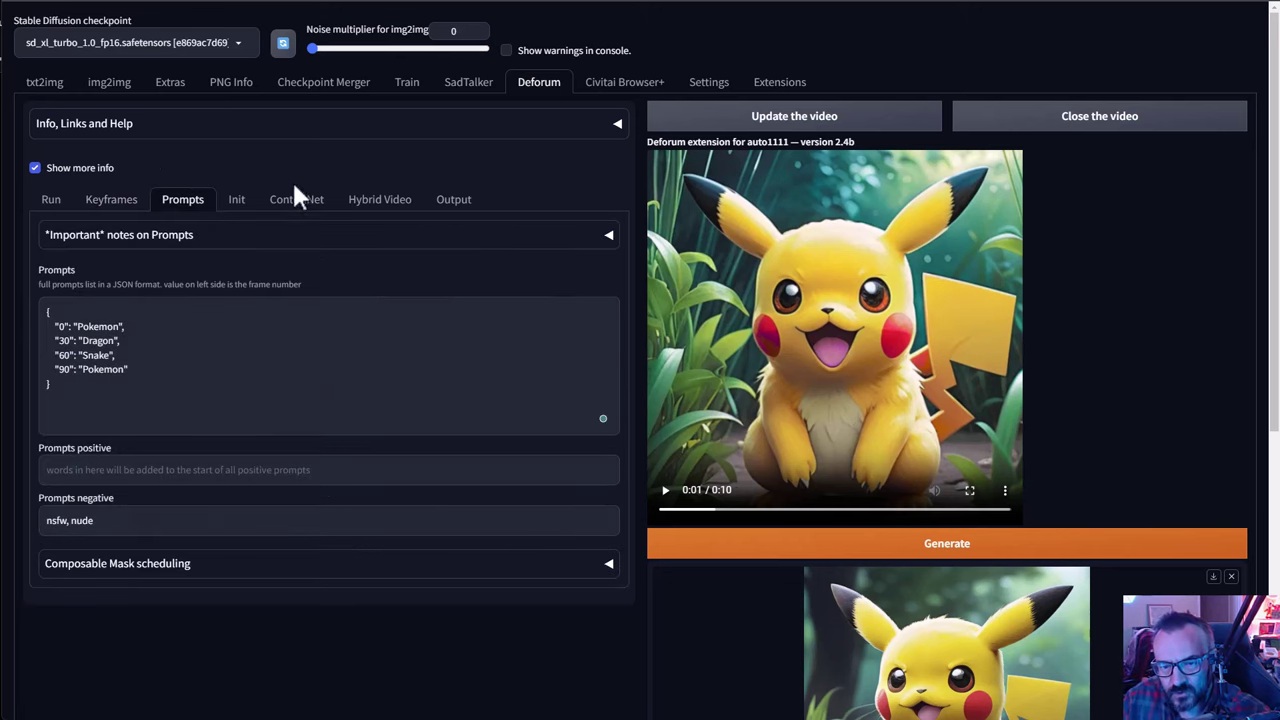
left_click(455, 201)
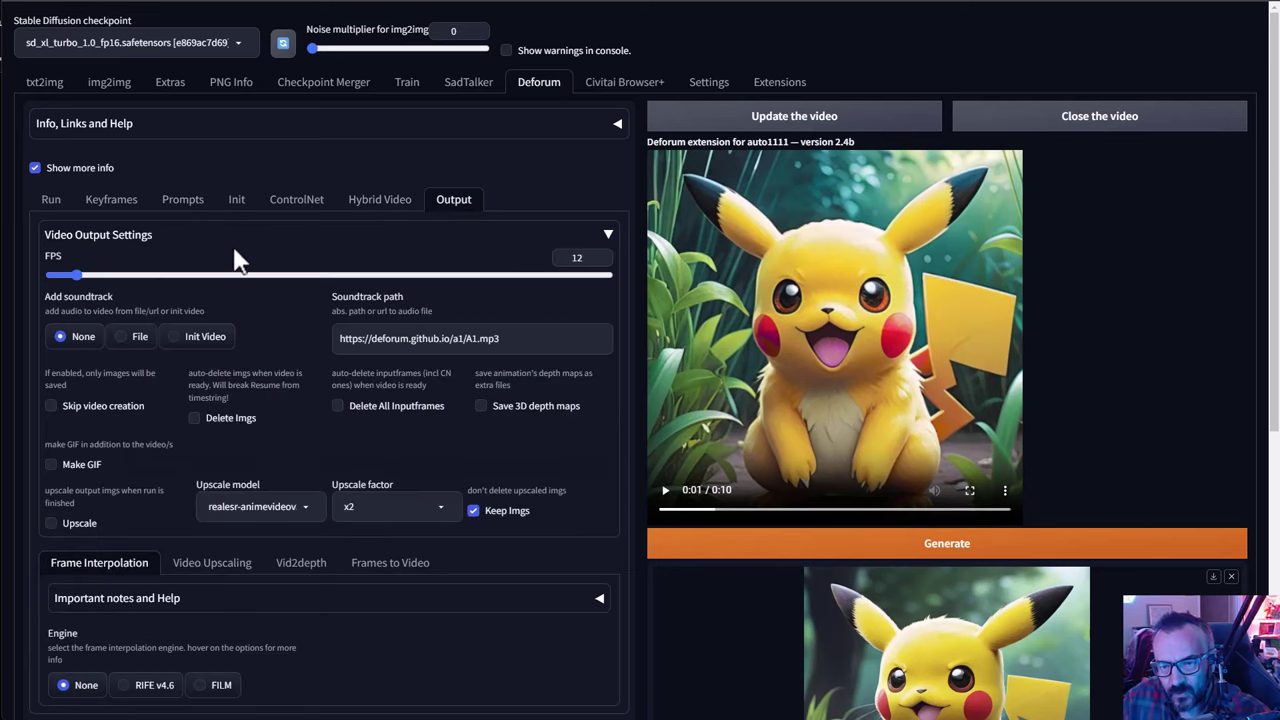
Generate the Deforum animation with the current settings, monitoring its progress in the console window and the frame preview.
left_click(932, 545)
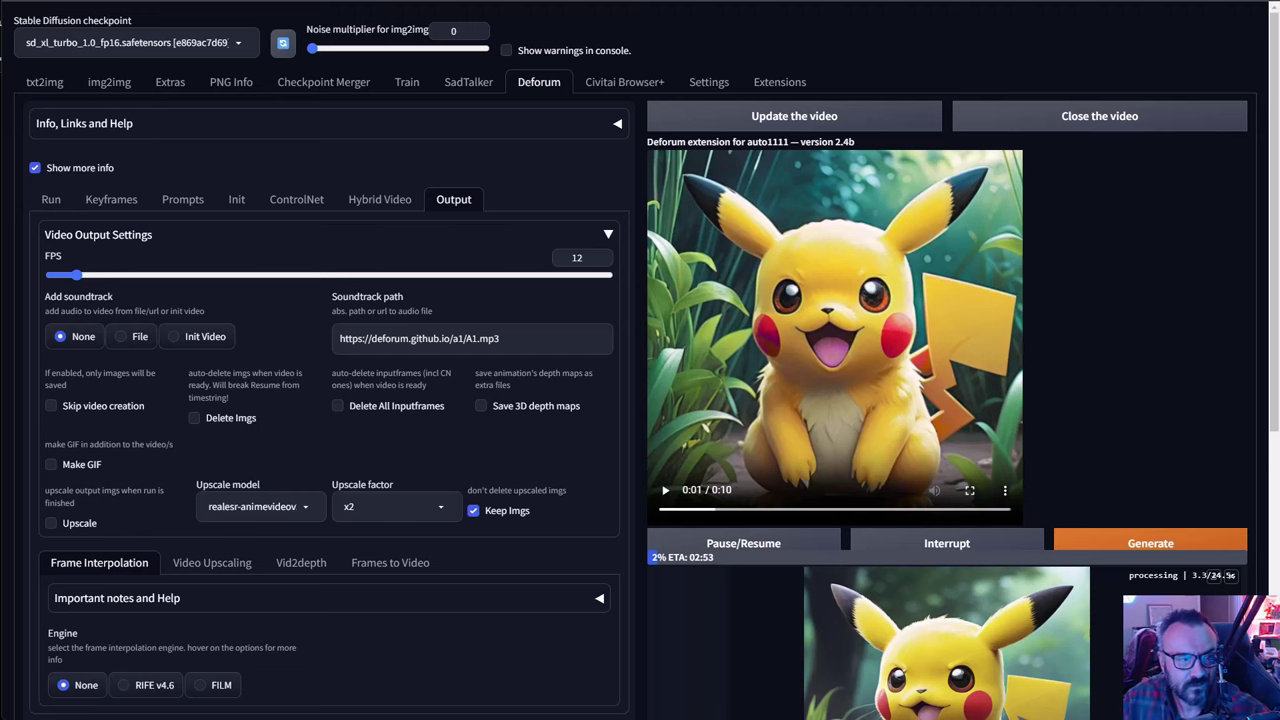
key("alt+Tab")
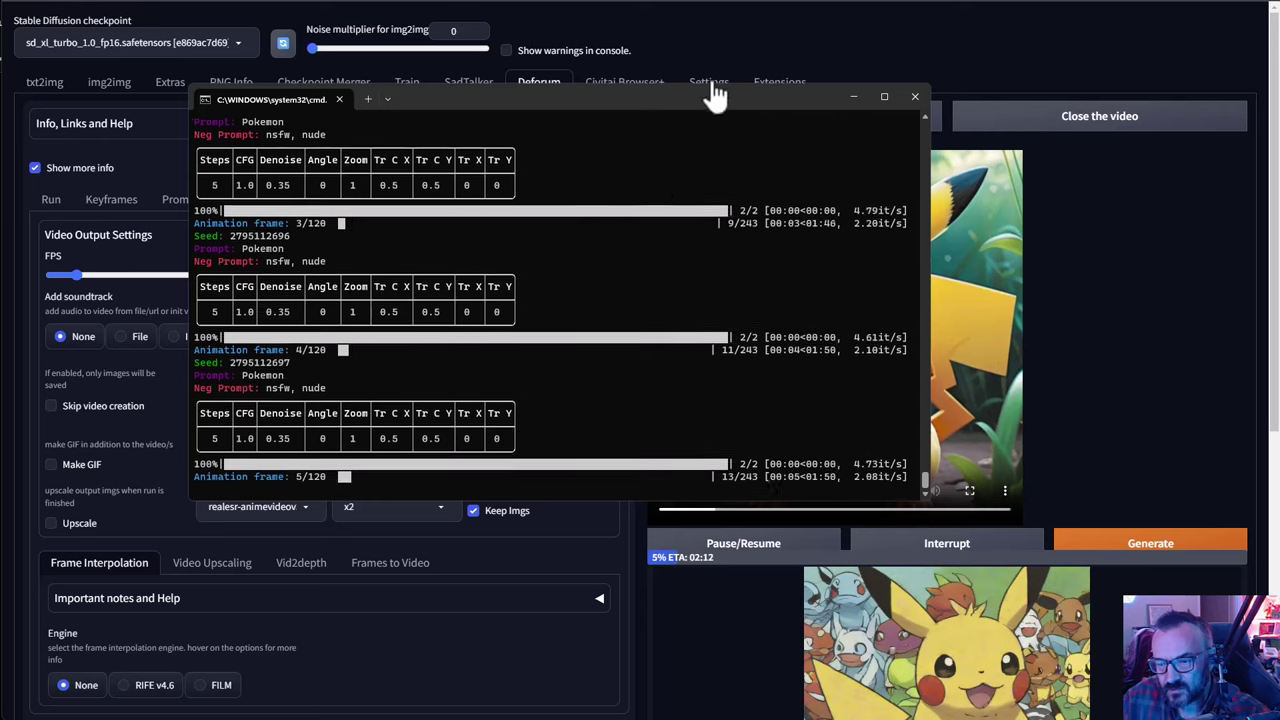
key("alt+Tab")
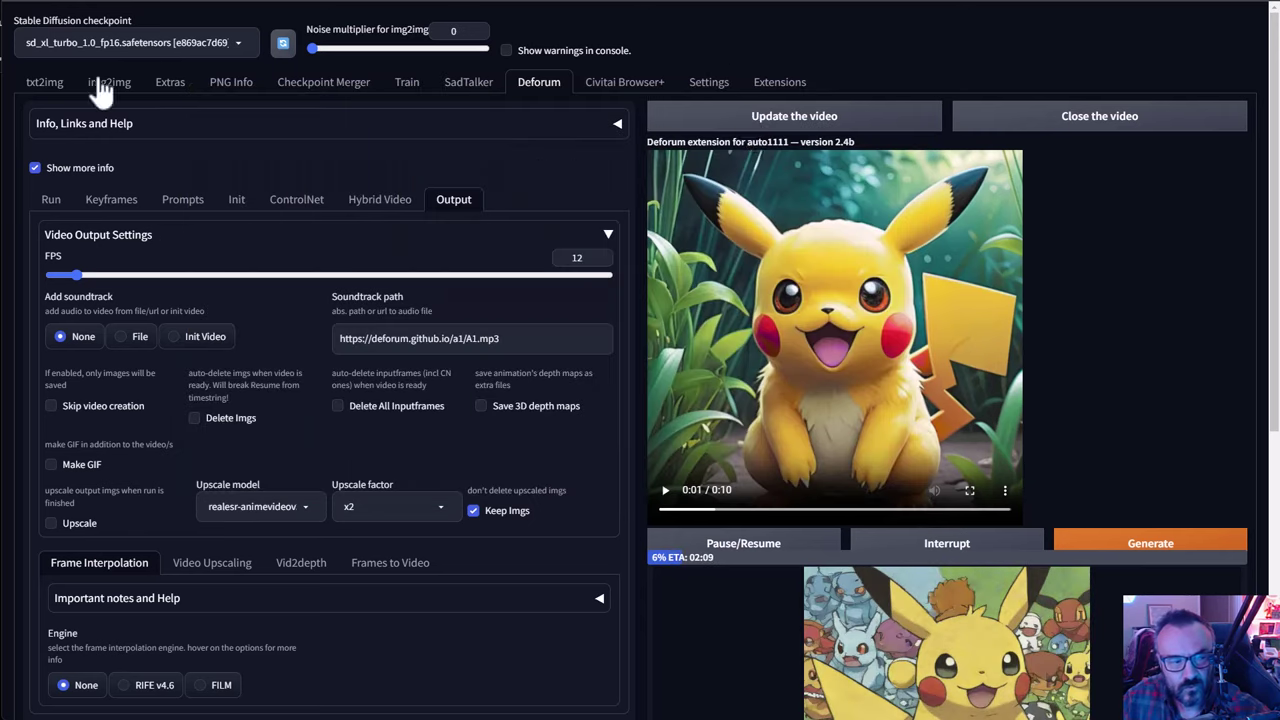
scroll(840, 460, "down", 2)
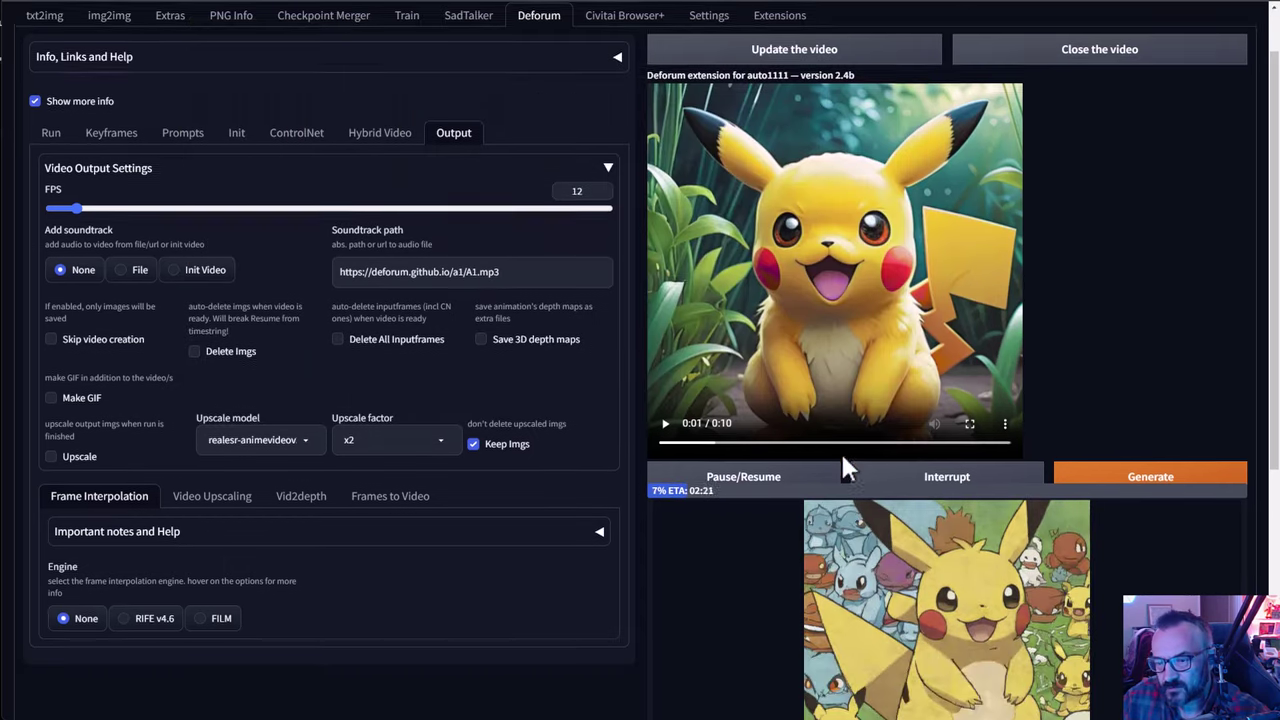
scroll(842, 462, "down", 2)
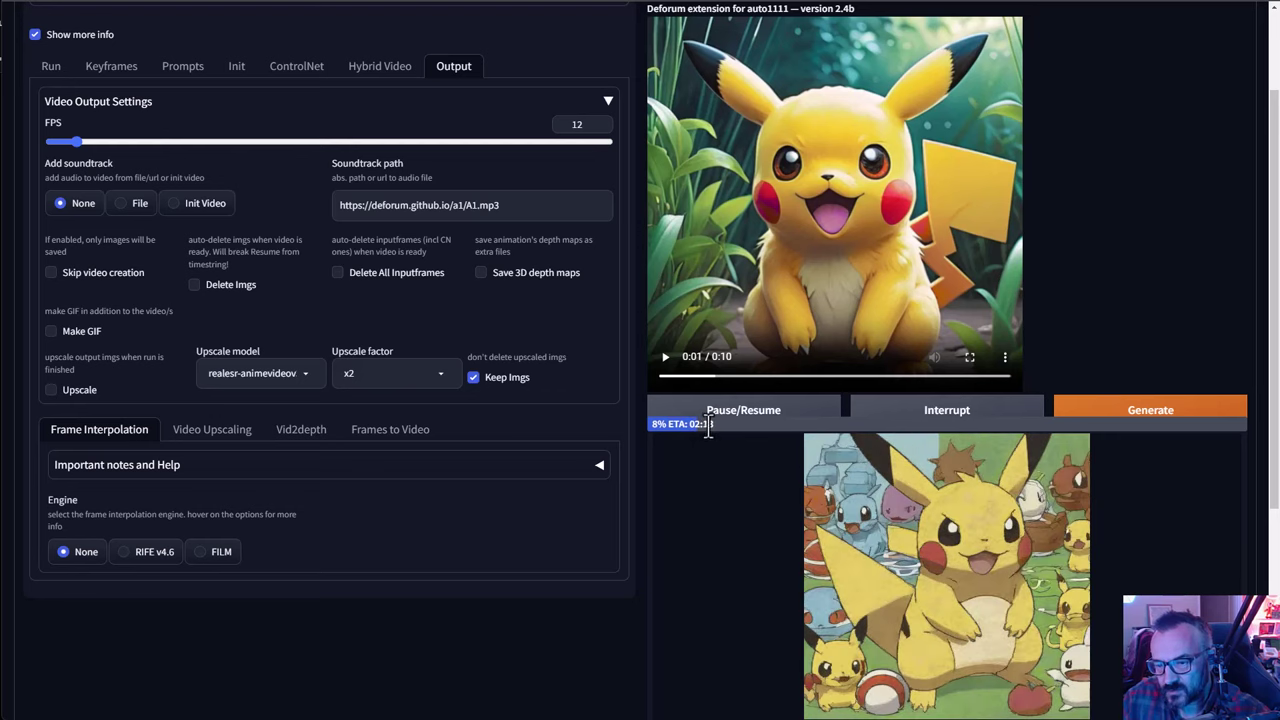
scroll(940, 460, "down", 2)
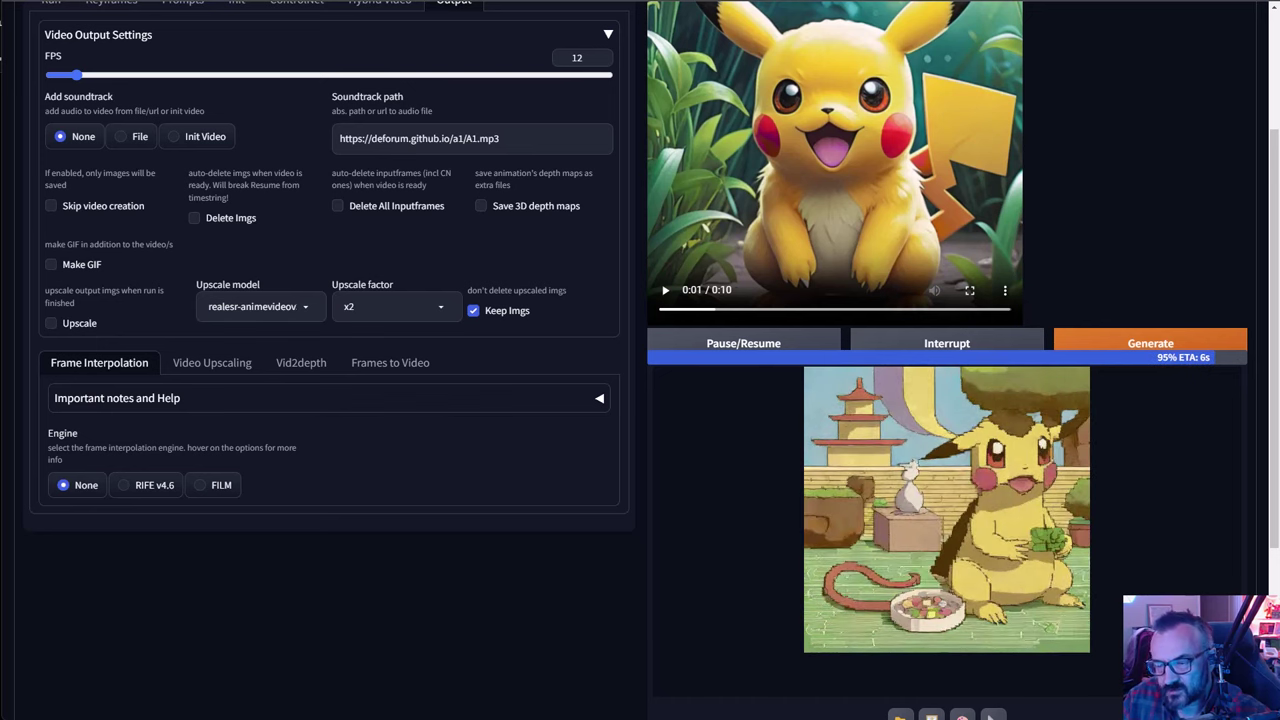
Load the newly generated Deforum video, play it, and scrub close to its end and back to the start.
scroll(1042, 440, "up", 3)
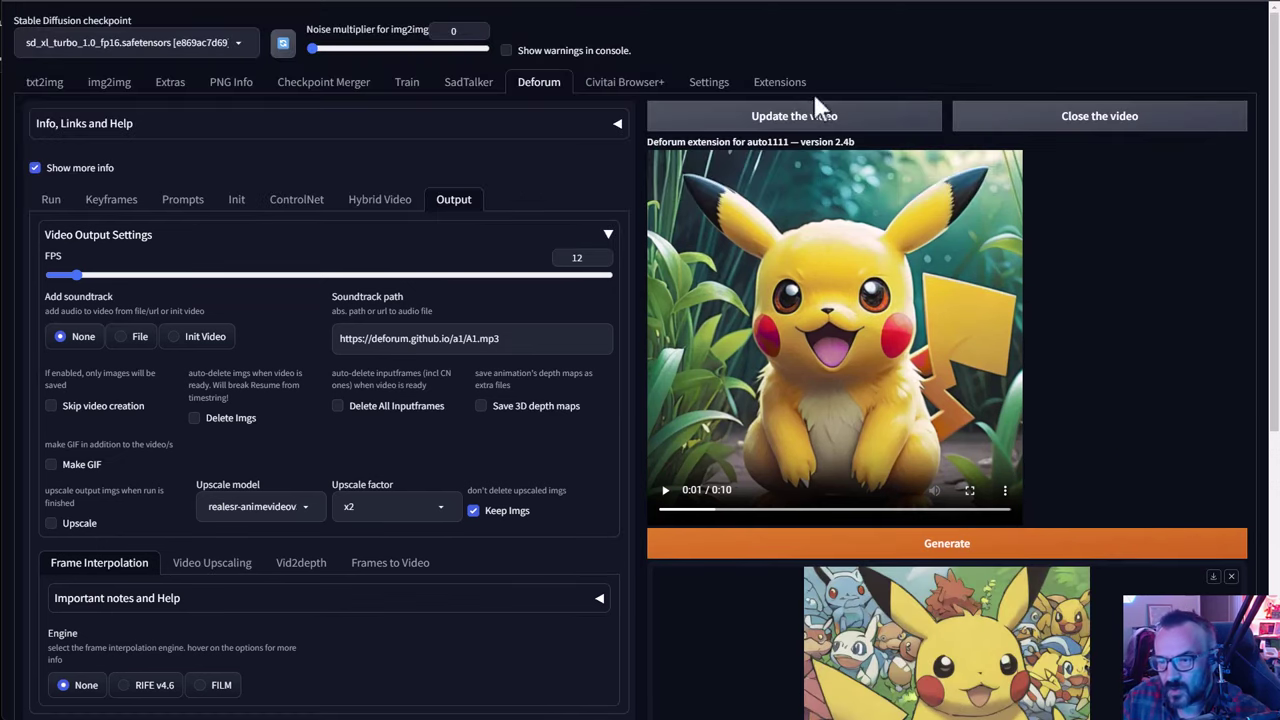
left_click(826, 118)
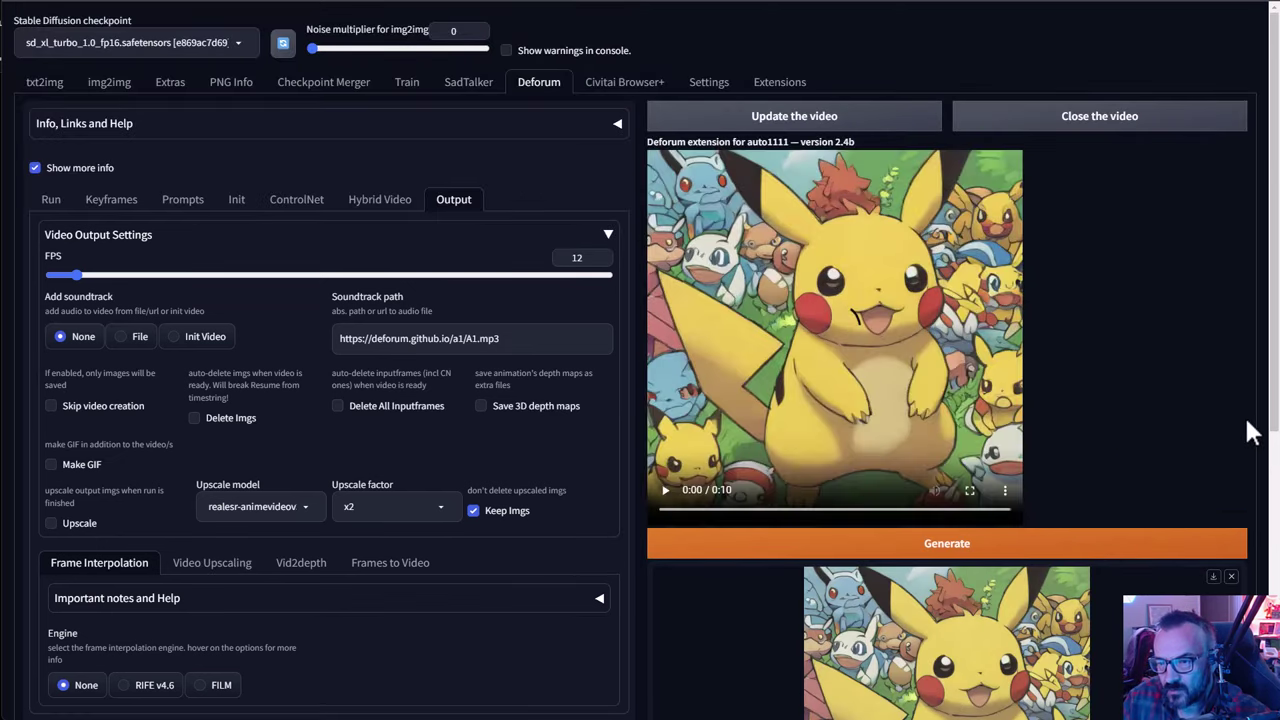
left_click(667, 491)
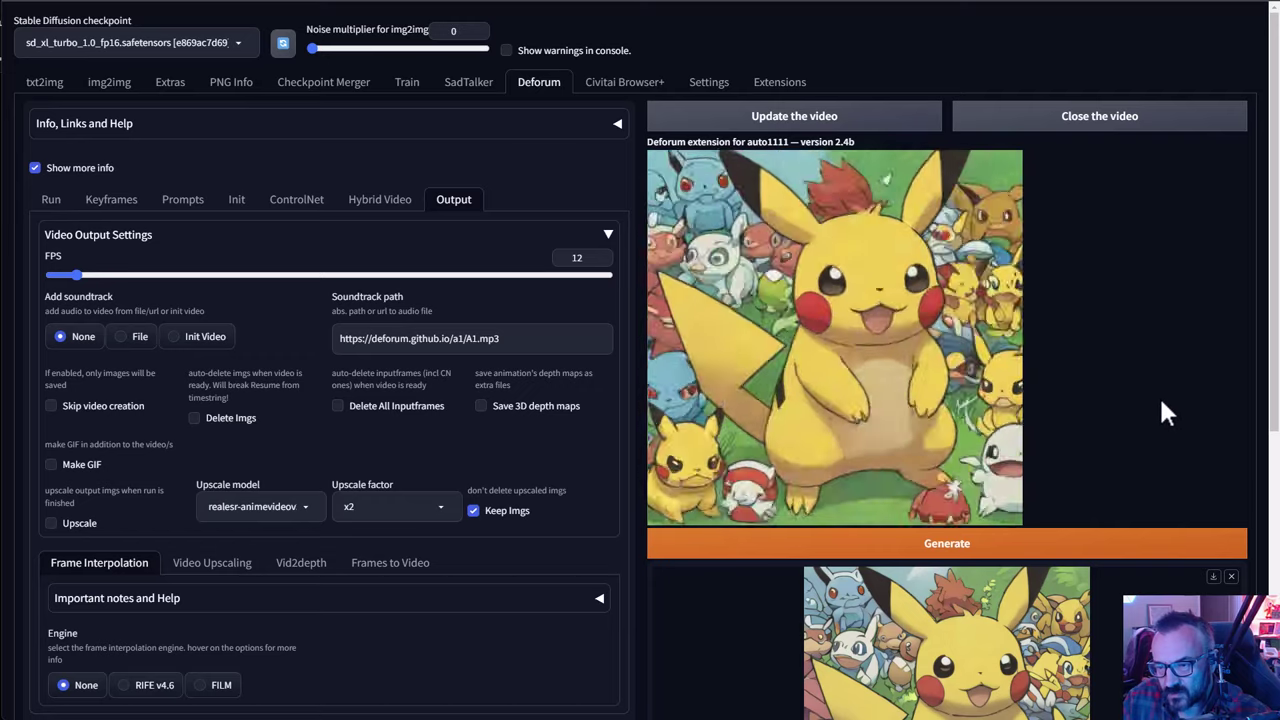
left_click(666, 497)
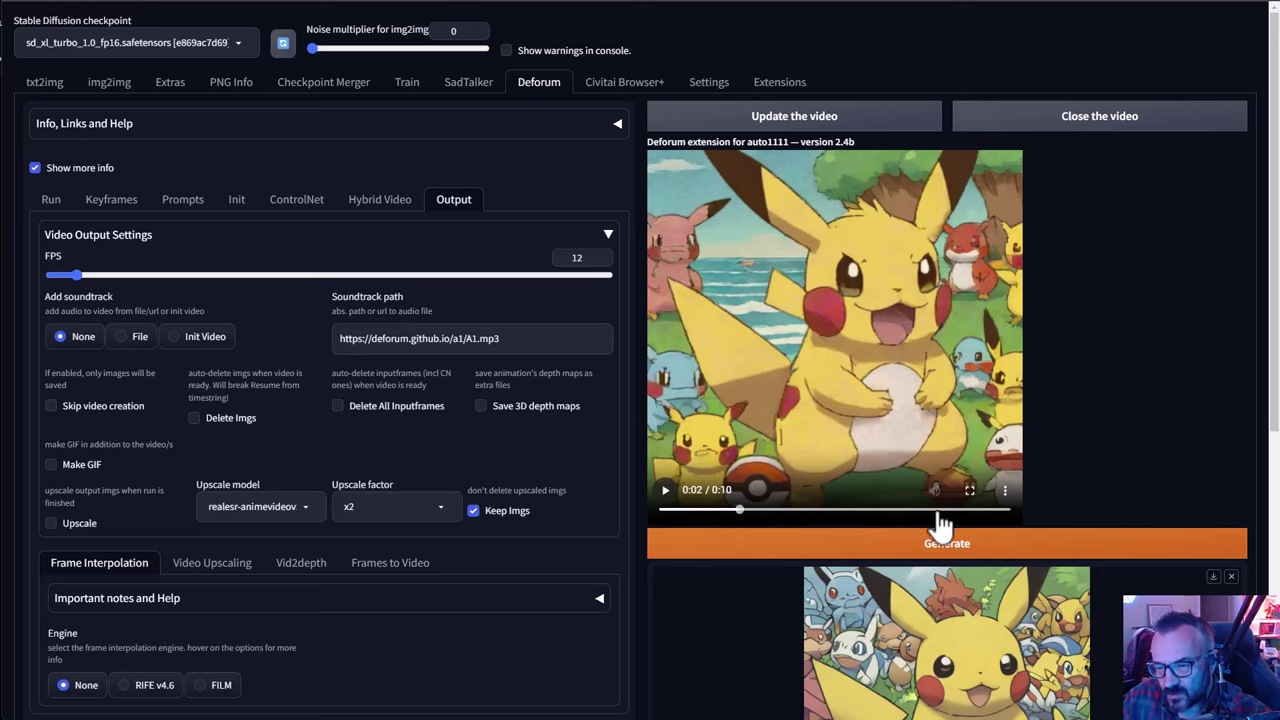
left_click(970, 510)
left_click_drag(972, 512, 977, 510)
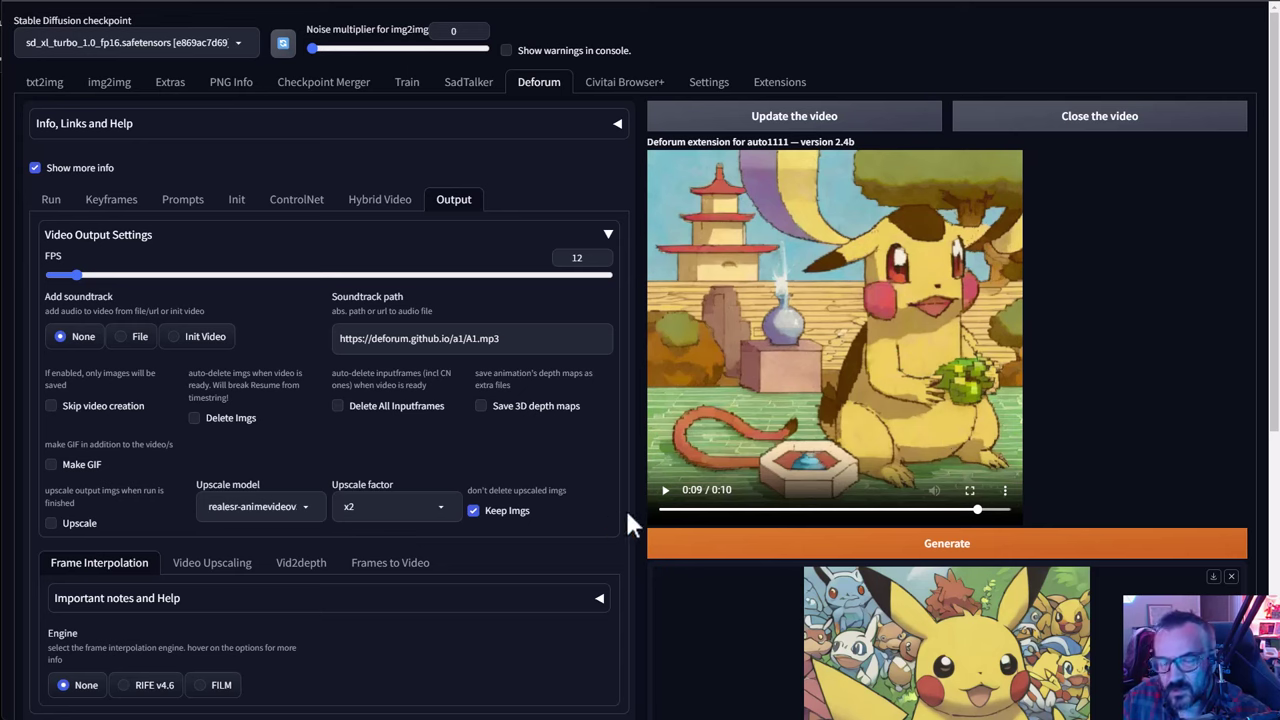
left_click(970, 512)
left_click(663, 510)
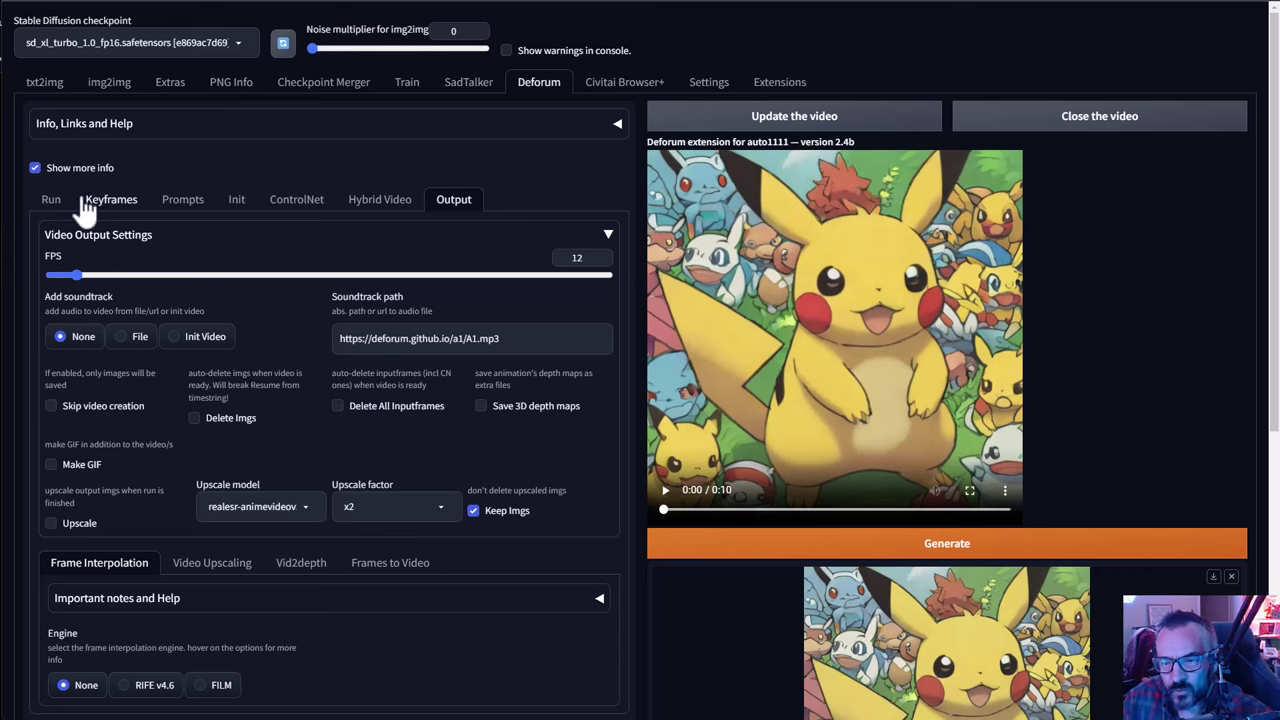
Try a strength schedule of 0: (0.9) in the Deforum keyframe settings, generating the animation and watching its frames.
left_click(48, 200)
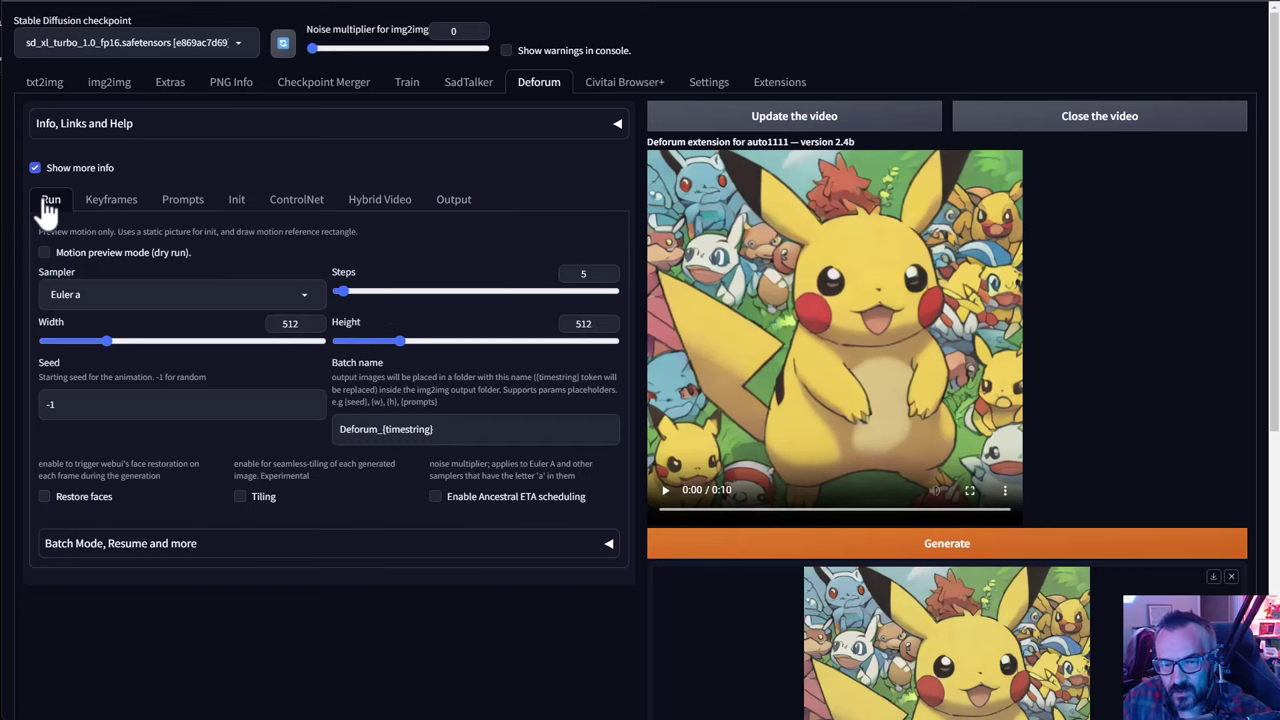
left_click(111, 200)
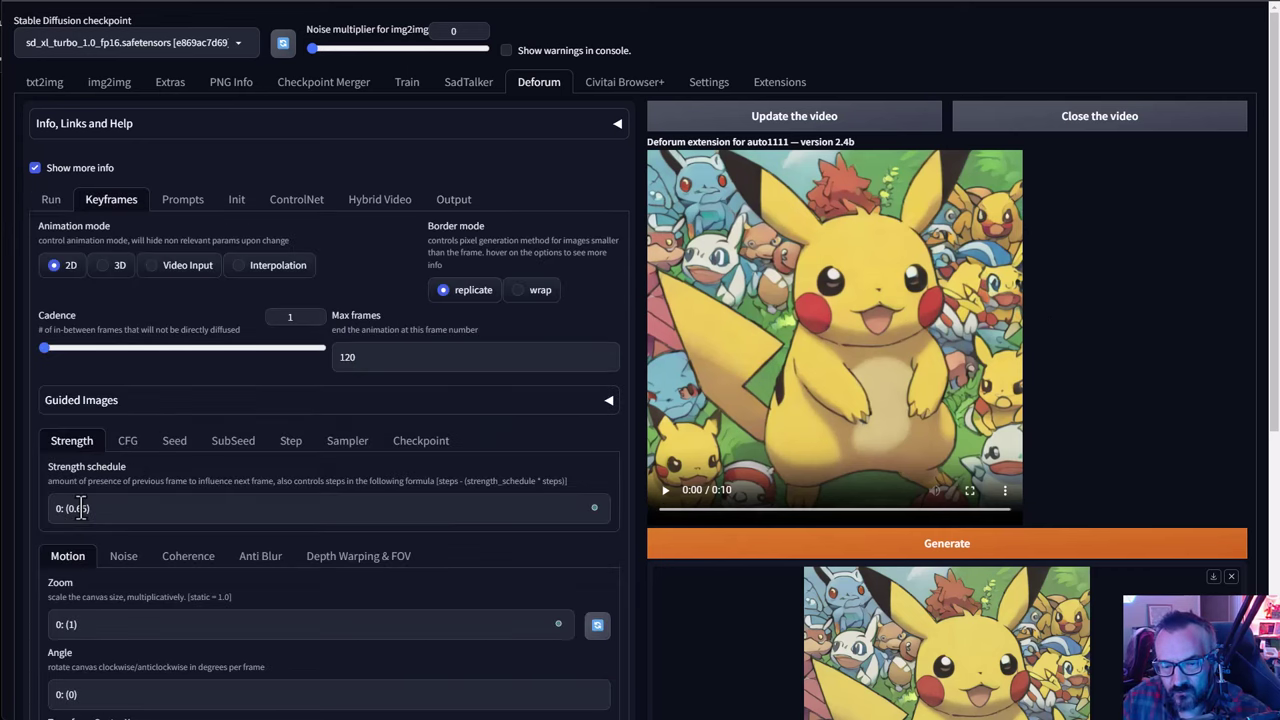
left_click(76, 508)
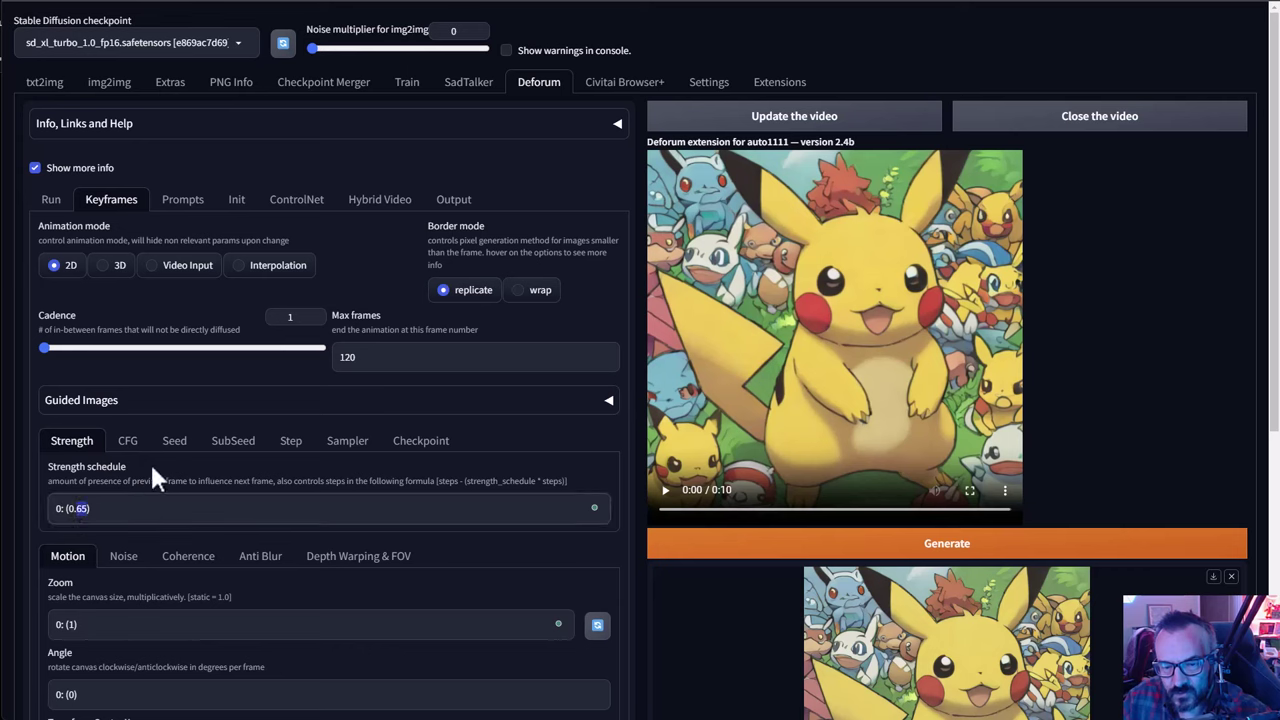
type("9")
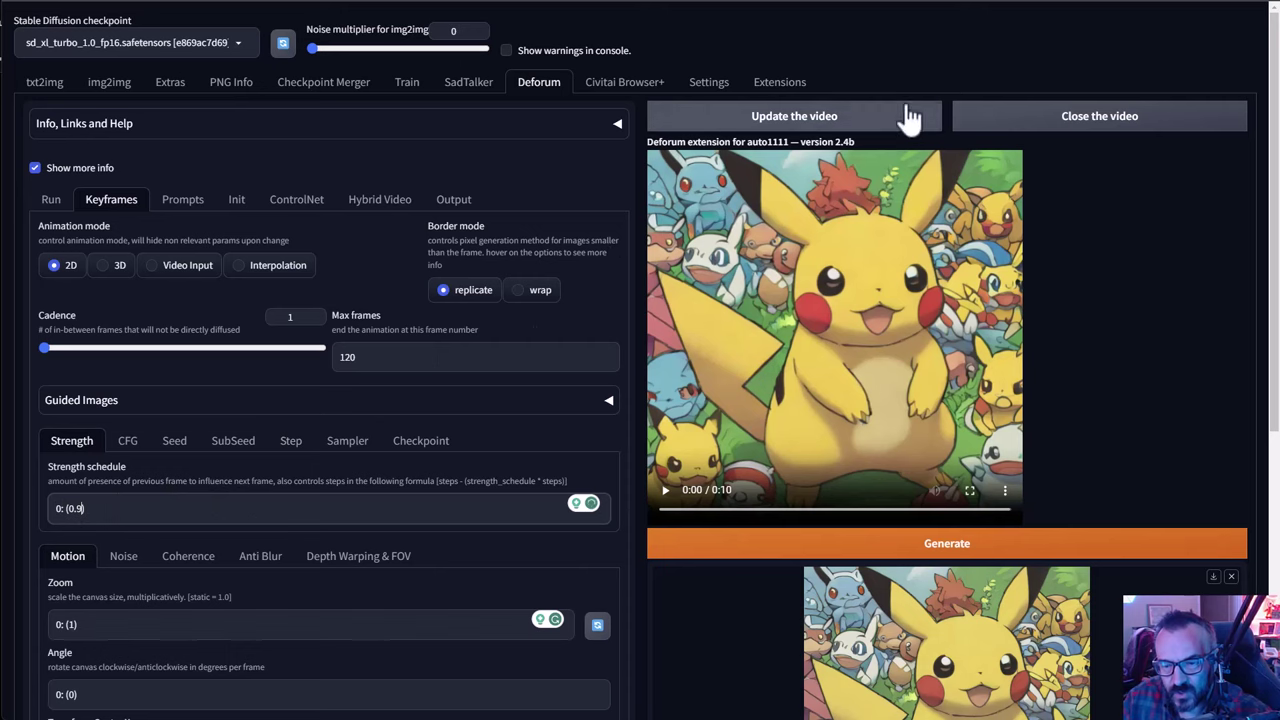
left_click(915, 552)
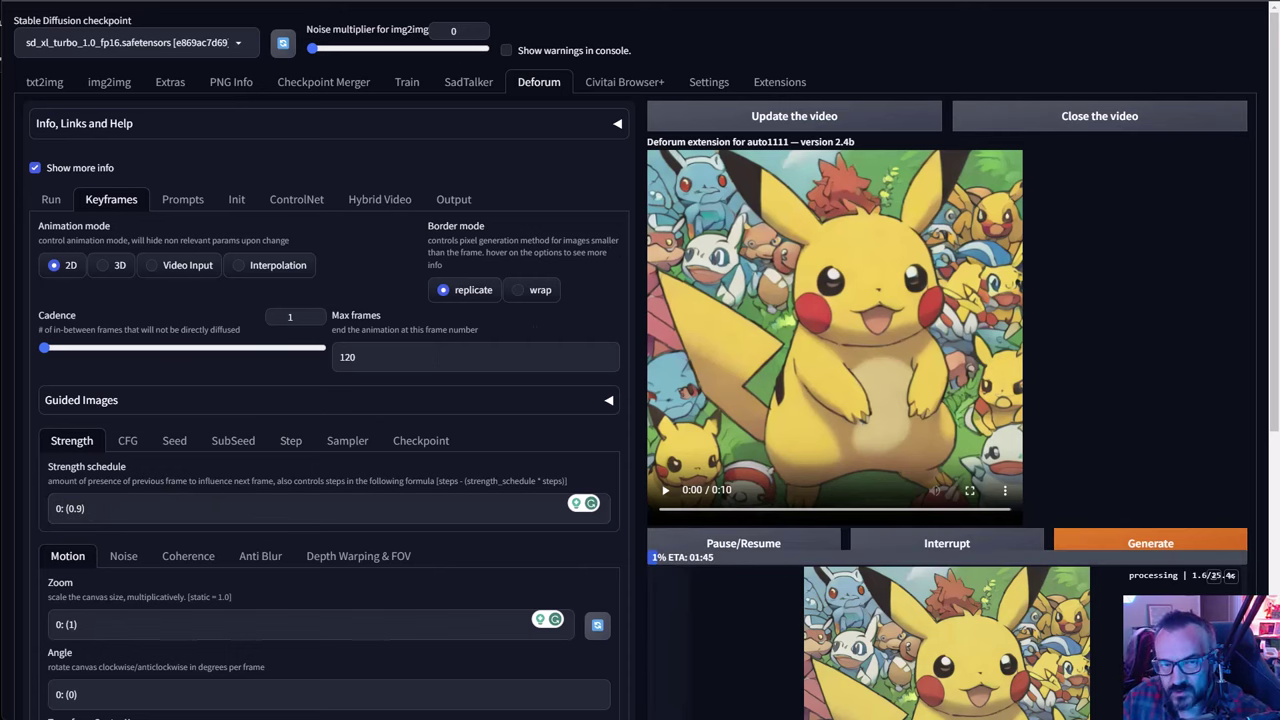
scroll(614, 352, "down", 2)
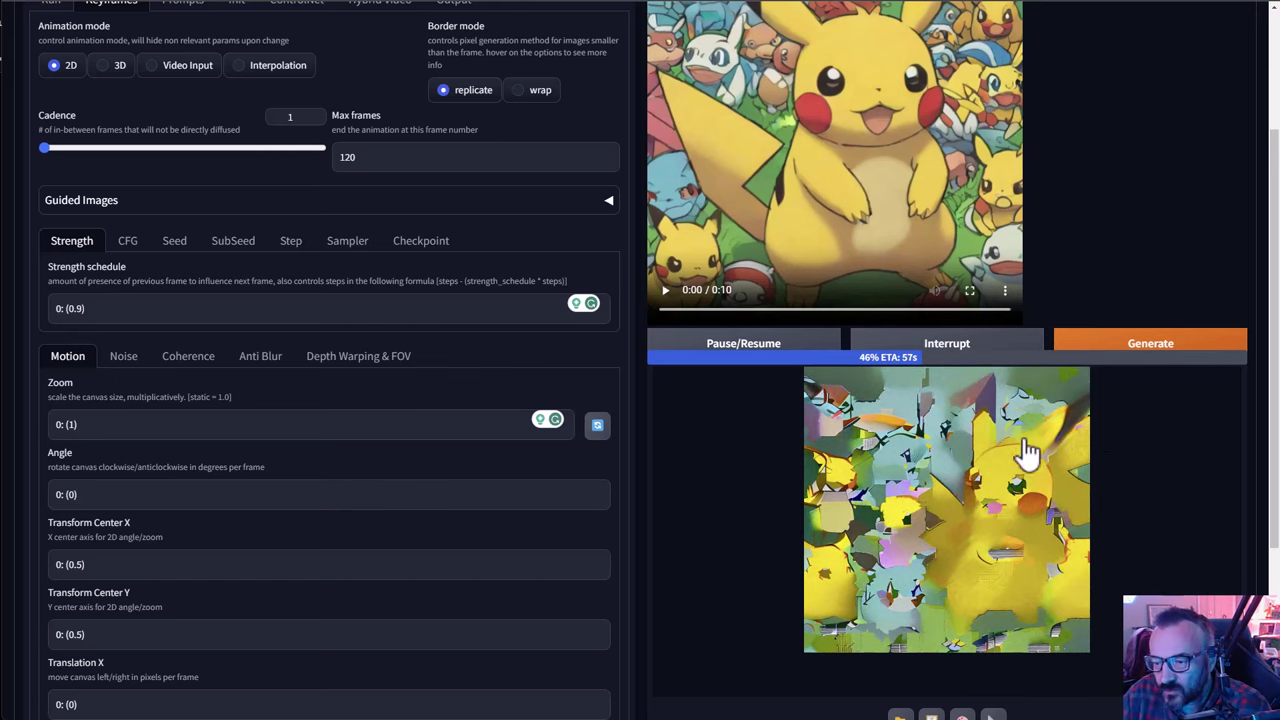
Extend the txt2img prompt to "Pokemon photorealistic, fuzzy".
scroll(400, 300, "up", 3)
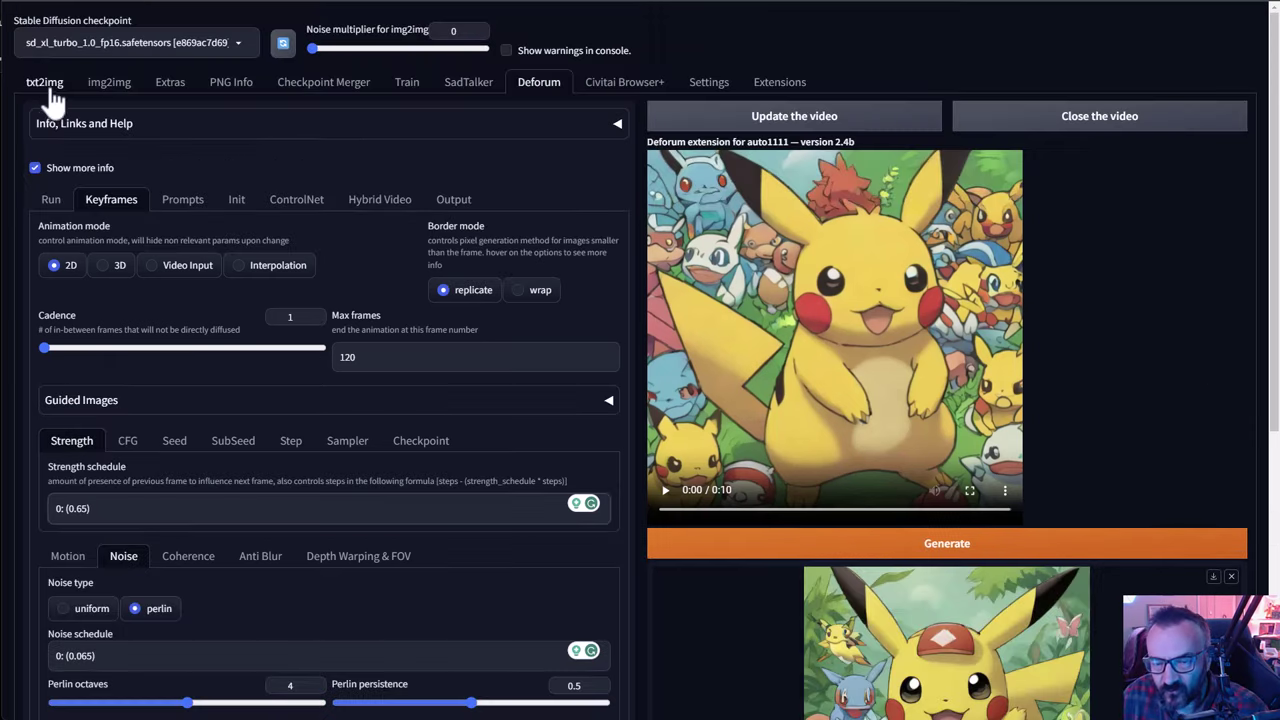
left_click(46, 84)
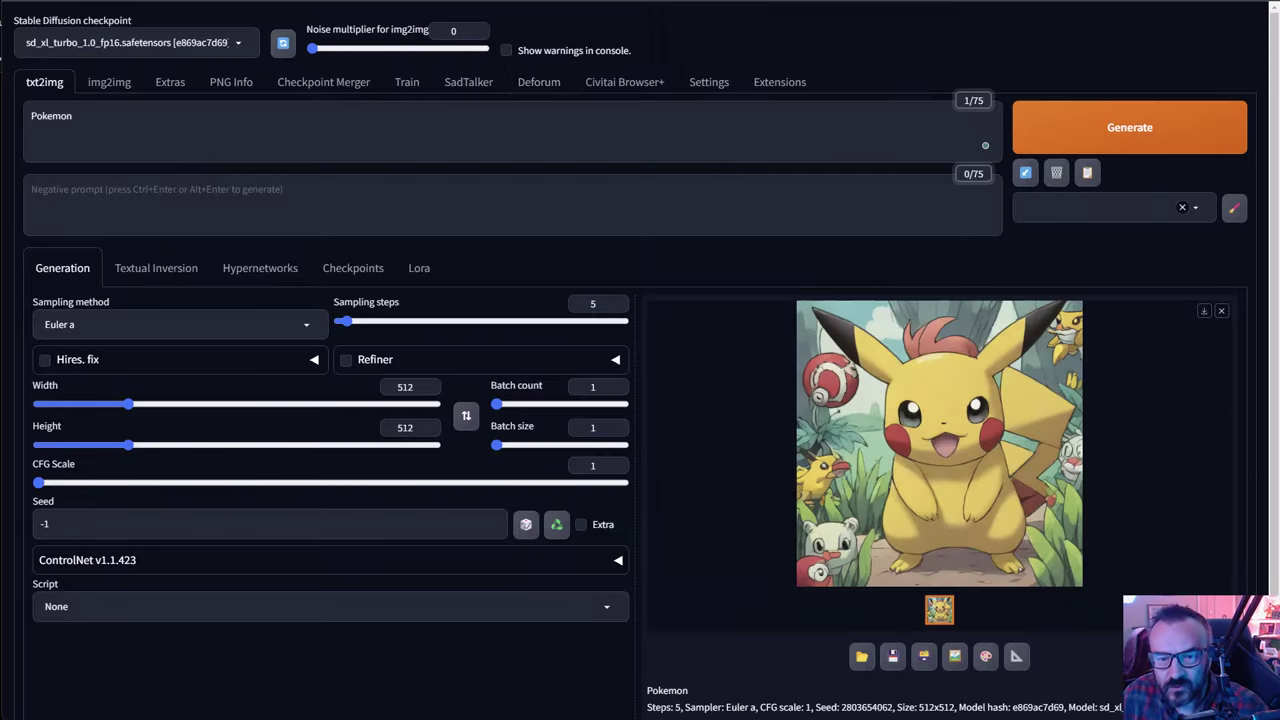
left_click(101, 119)
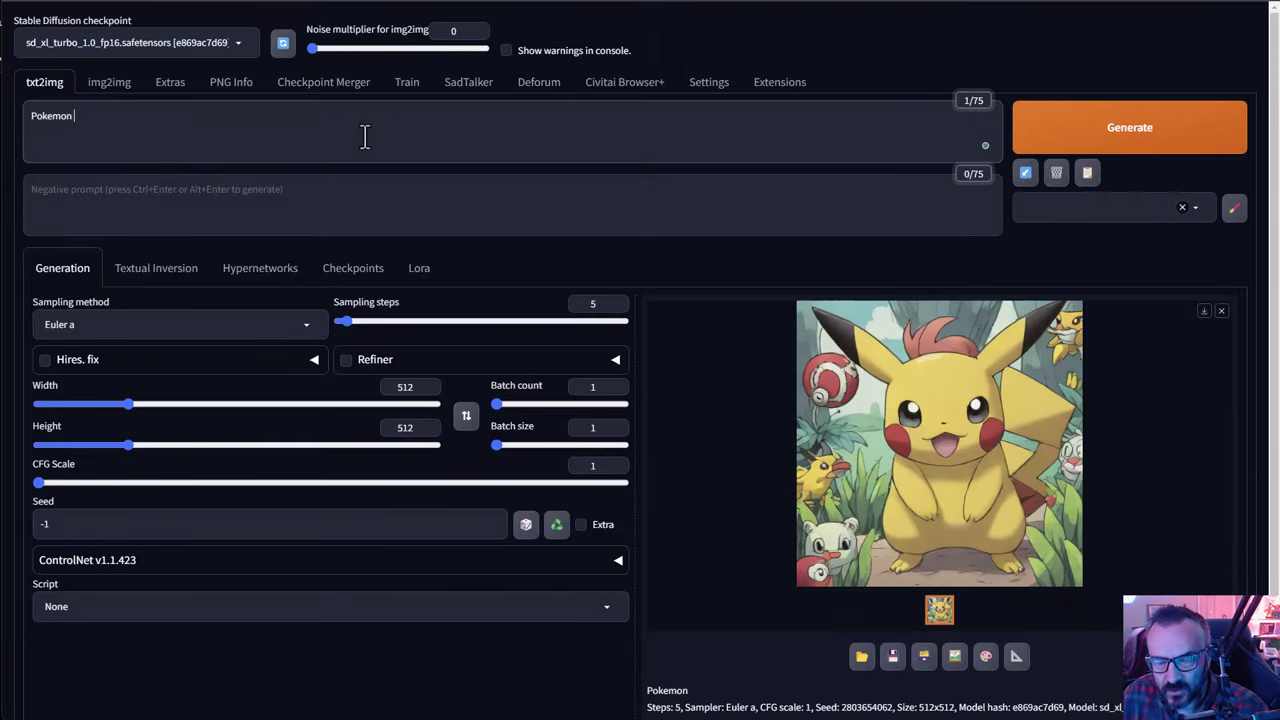
type("photorealistic, fuzzy")
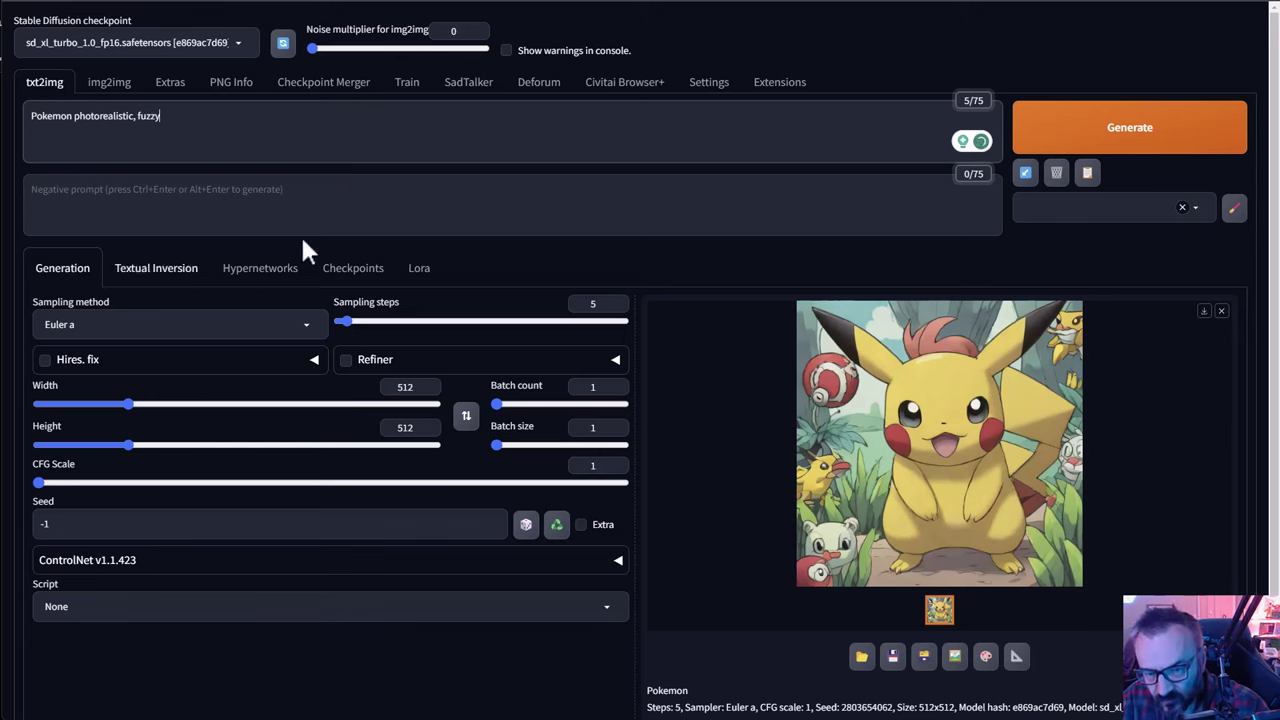
Set the negative prompt to "nsfw,nude" and generate the txt2img test image.
left_click(354, 189)
type("n")
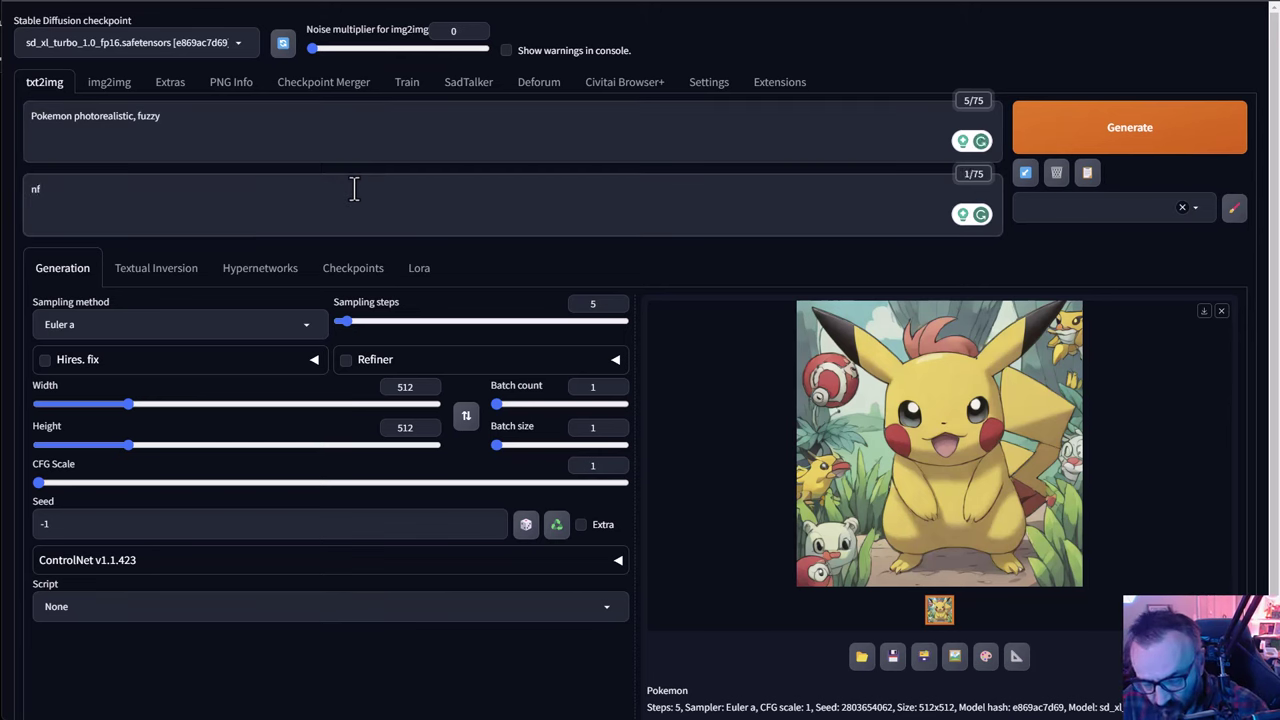
type("sfw,nude")
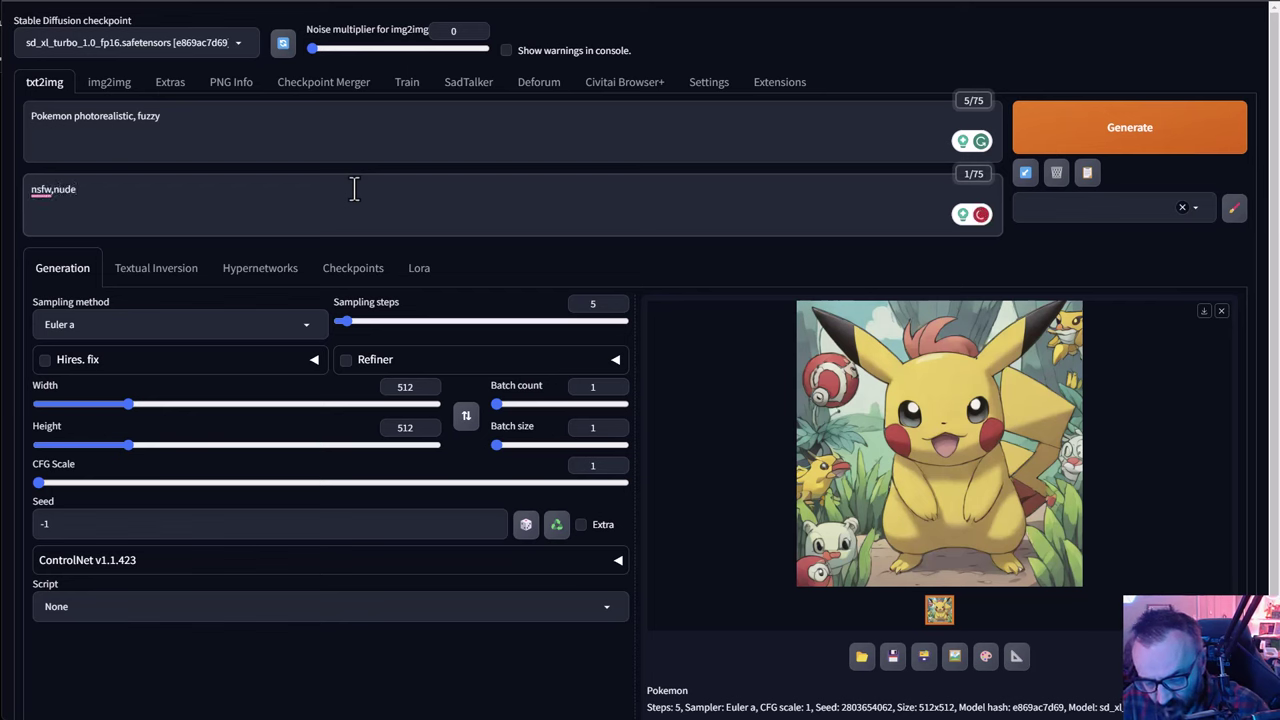
left_click(1165, 130)
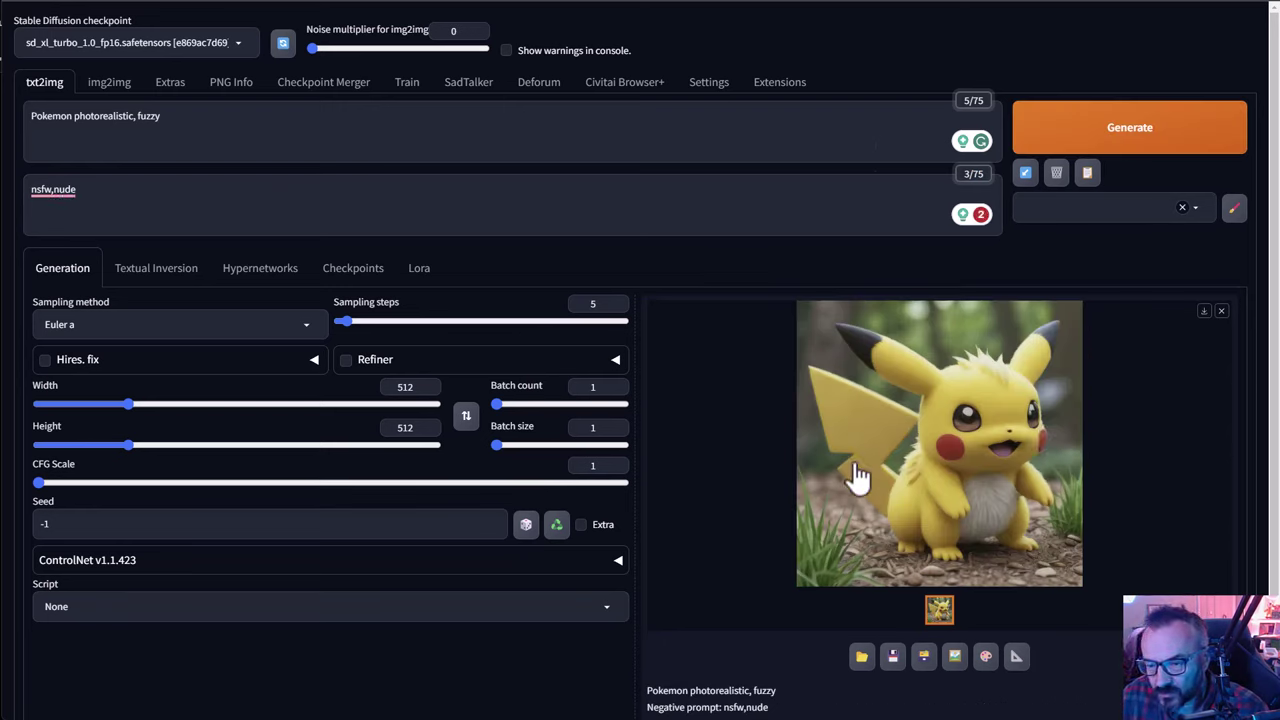
Generate the txt2img test image again with 1 sampling step and return to Deforum.
type("1")
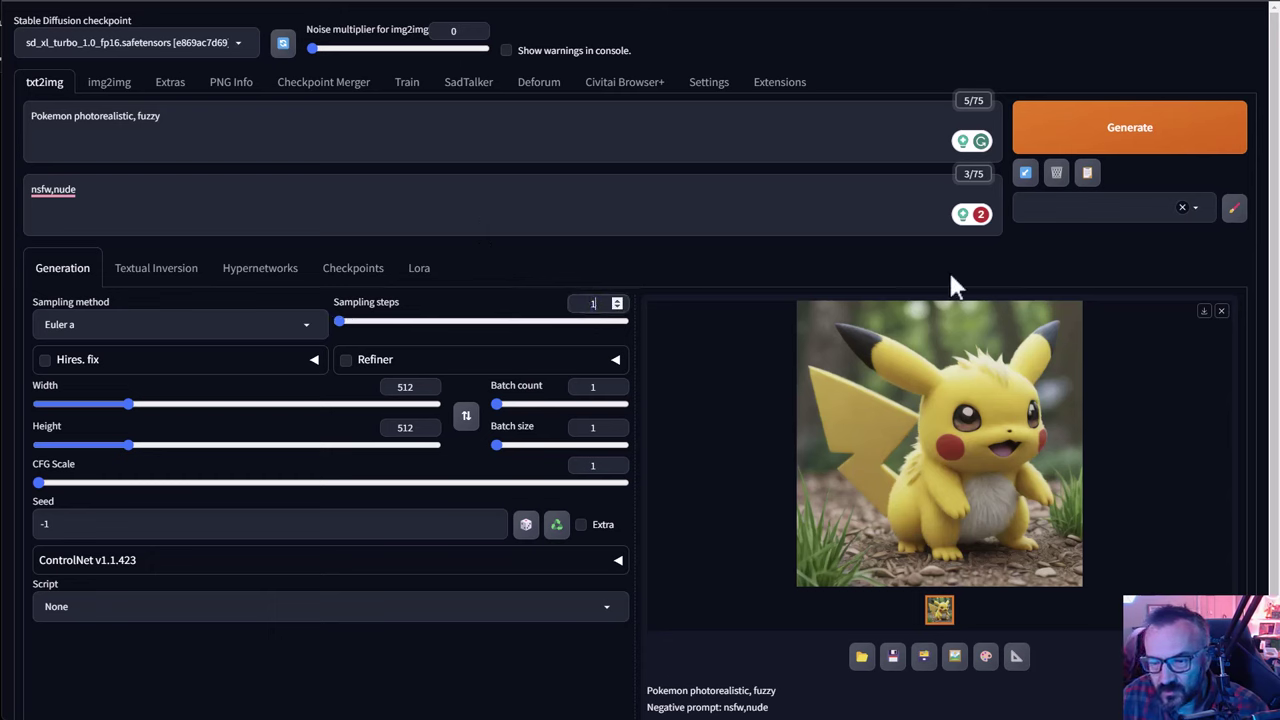
left_click(1105, 135)
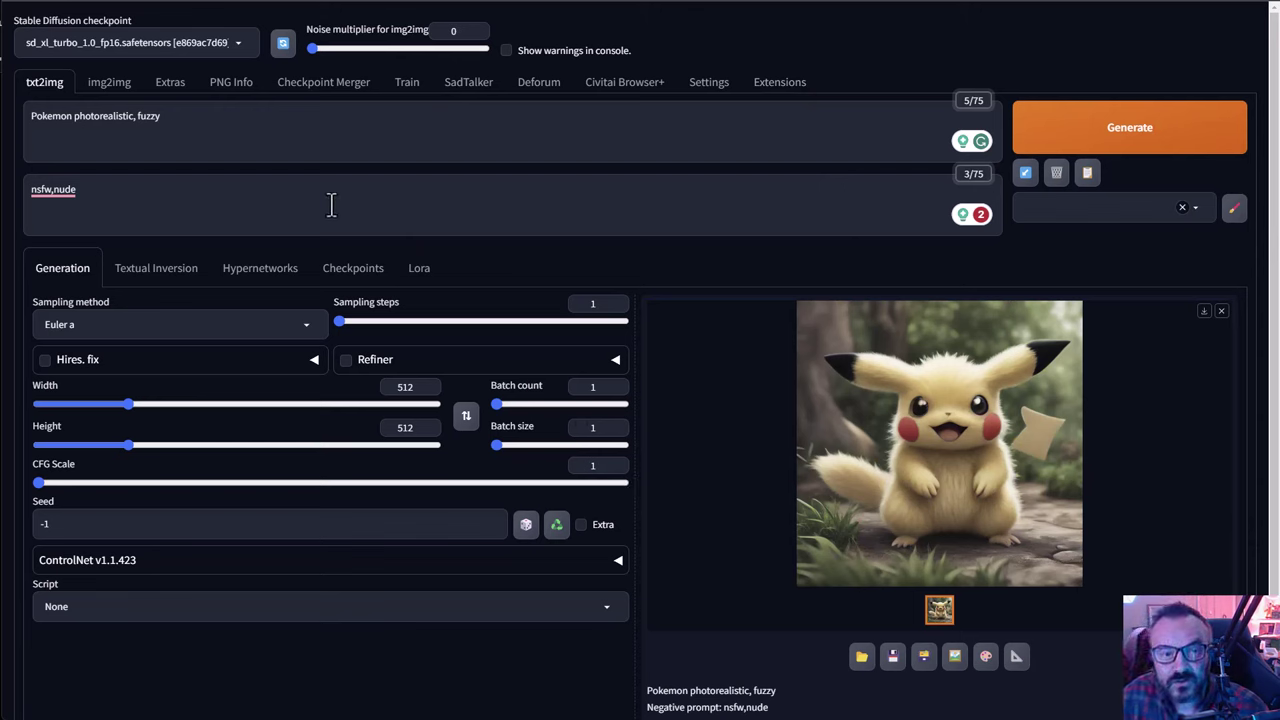
left_click(538, 82)
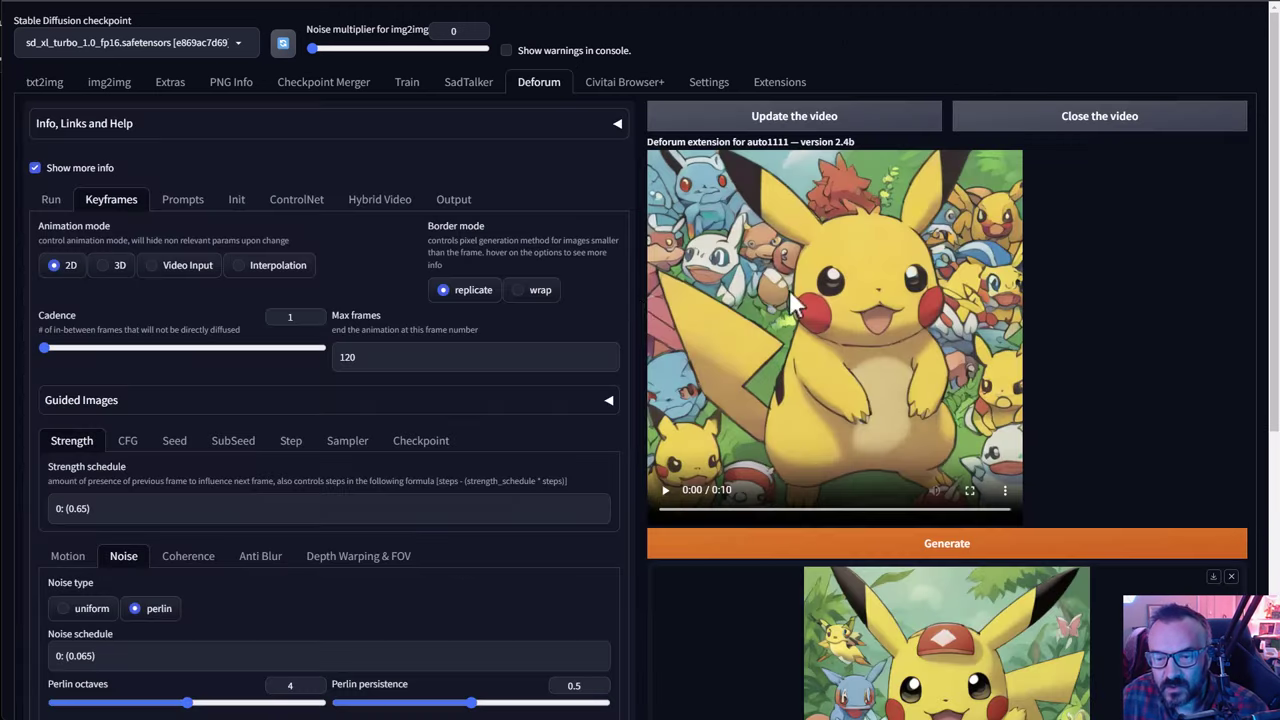